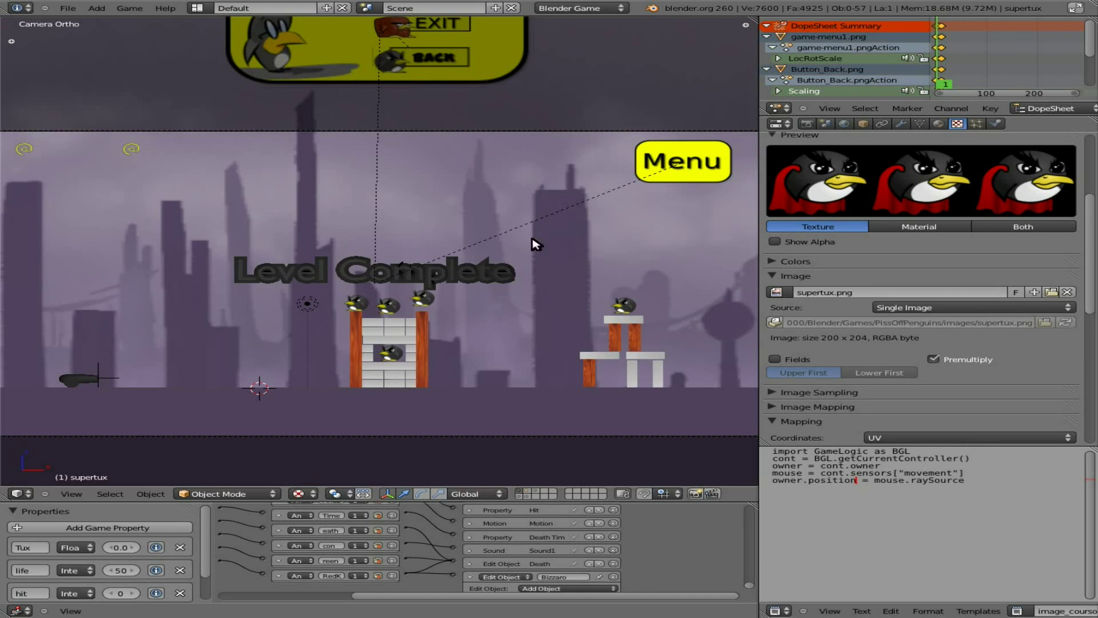
Run the game to check its in-game menu and the BACK button, and stop it
{"action": "key", "text": "p"}
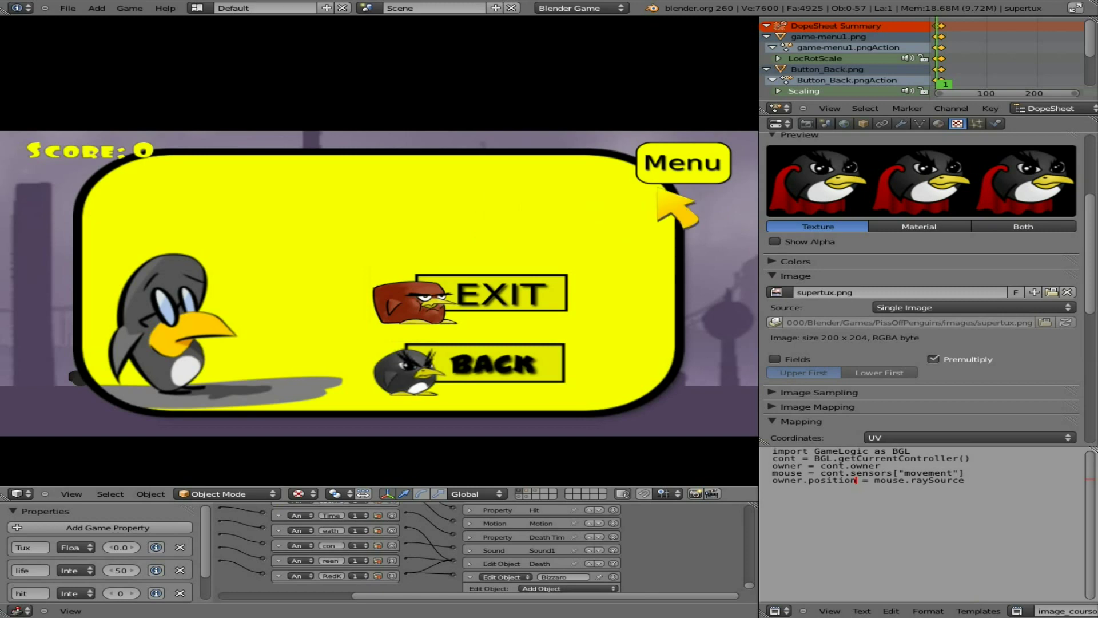
{"action": "left_click", "coordinate": [510, 357]}
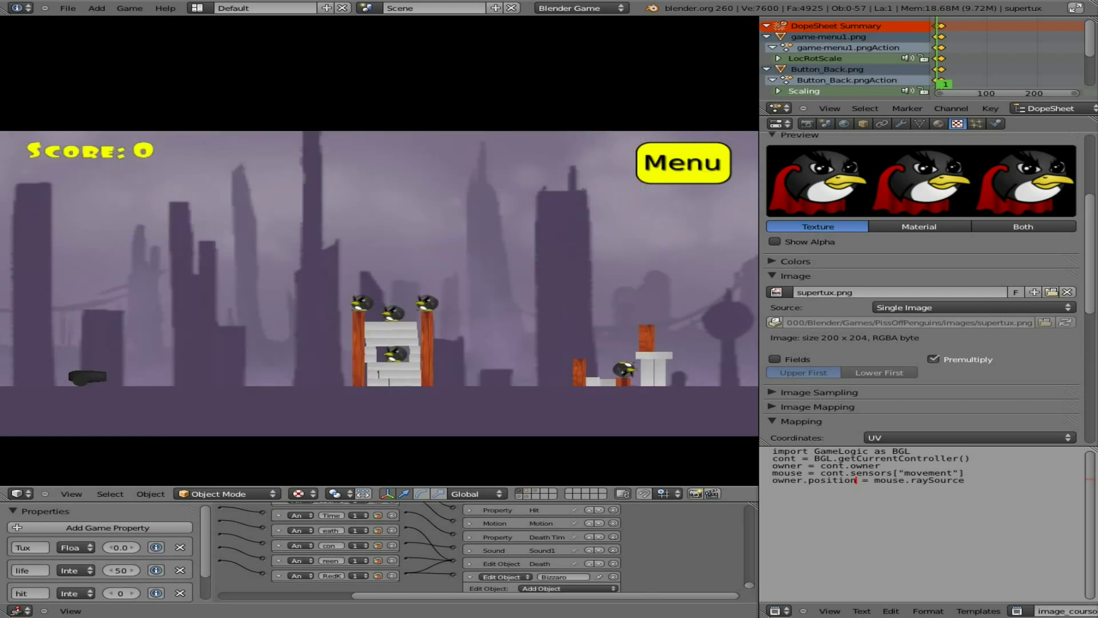
{"action": "key", "text": "Escape"}
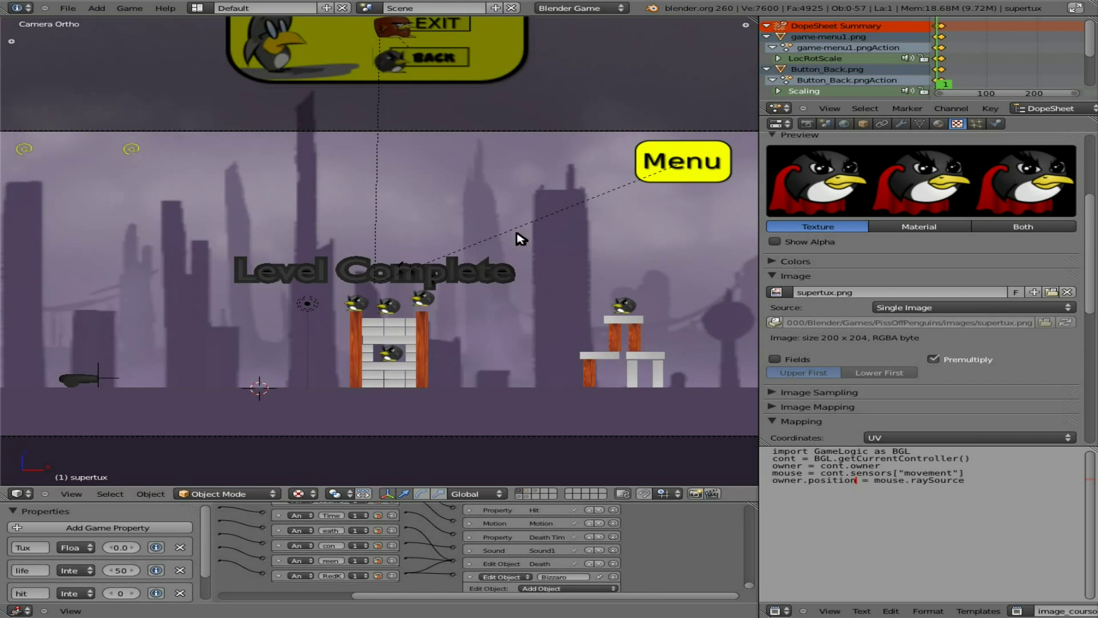
With the timeline at frame 11, start Import Images as Planes and enable Shadeless, Use alpha and Premultiply
{"action": "key", "text": "alt+a"}
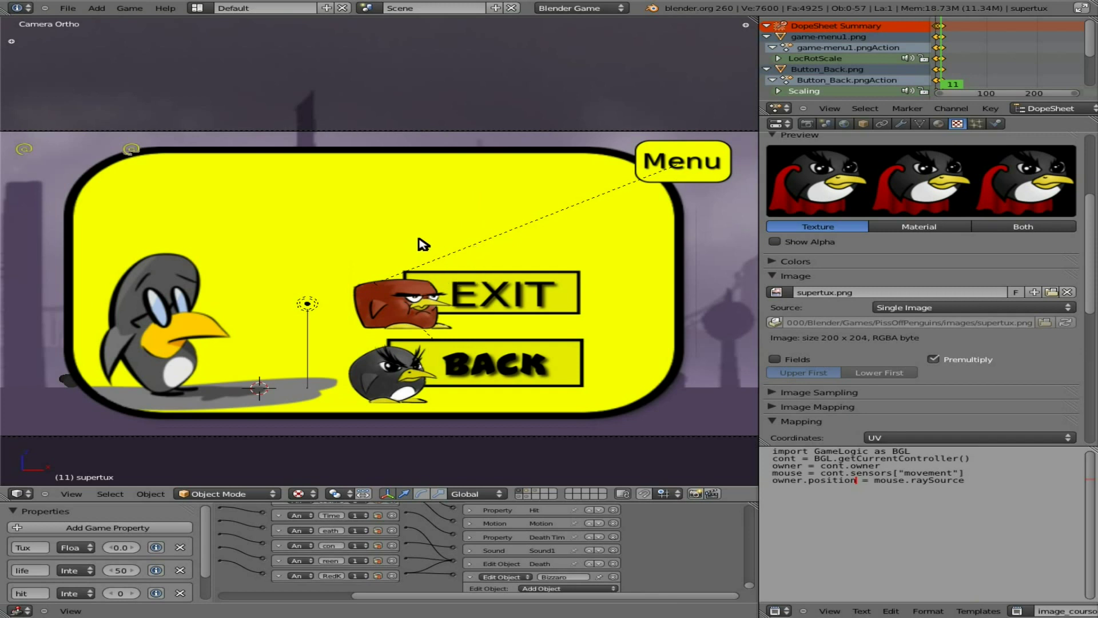
{"action": "key", "text": "space"}
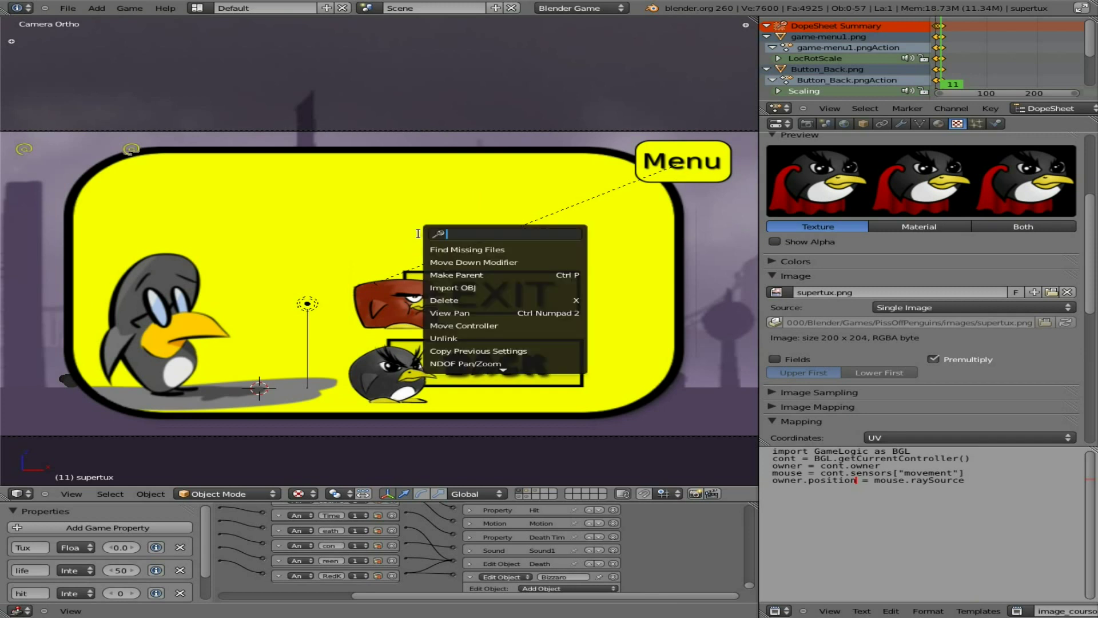
{"action": "type", "text": "plane"}
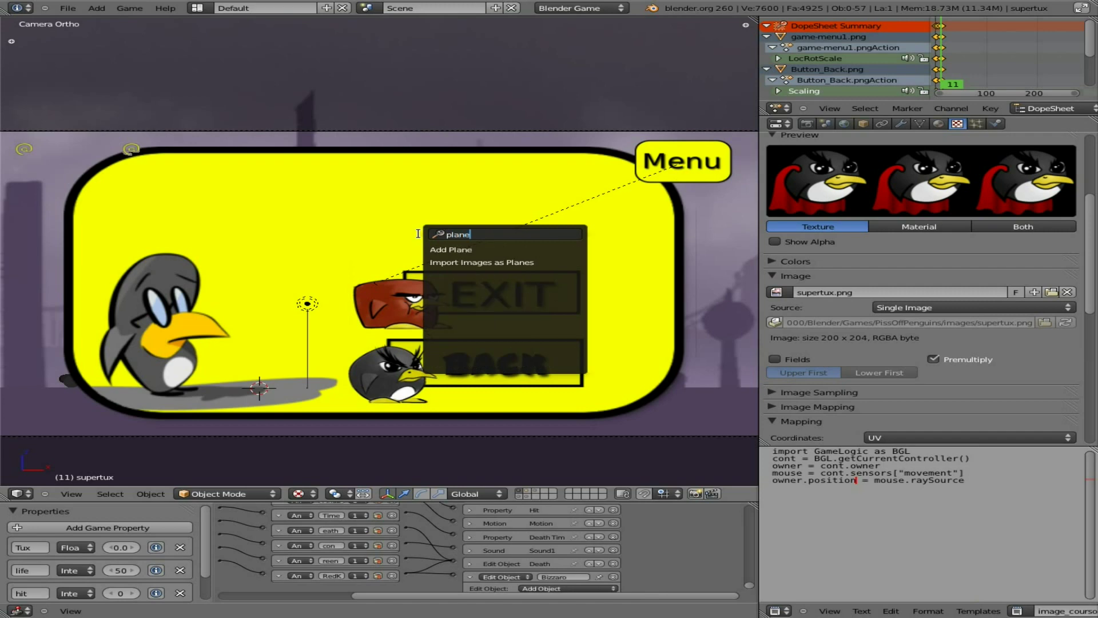
{"action": "left_click", "coordinate": [554, 263]}
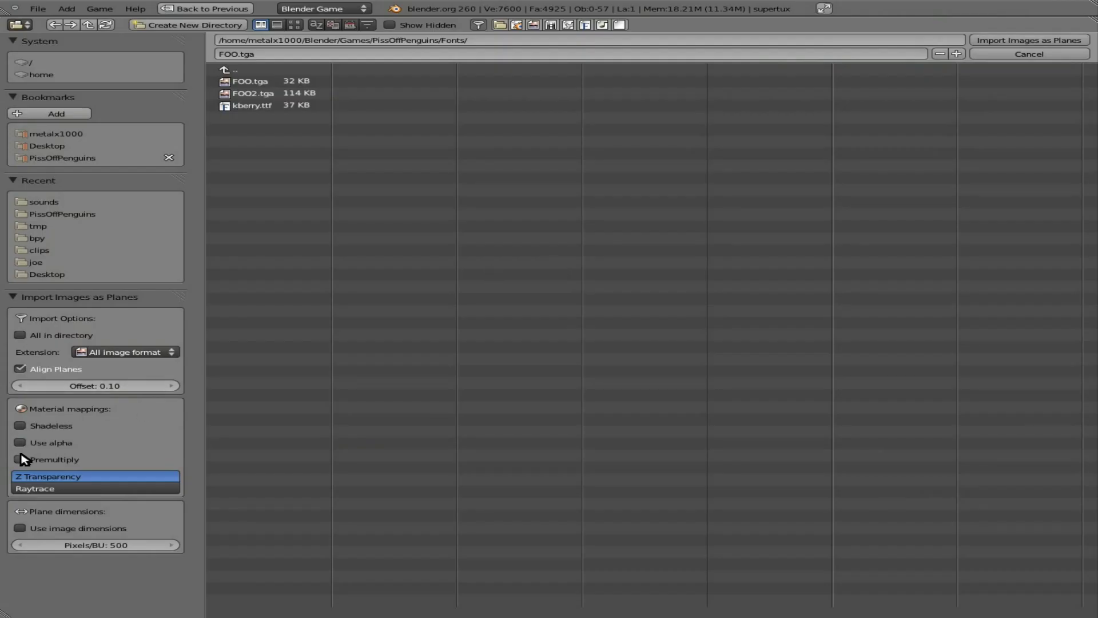
{"action": "left_click_drag", "start_coordinate": [23, 459], "coordinate": [25, 431]}
{"action": "left_click", "coordinate": [26, 430]}
{"action": "left_click", "coordinate": [24, 440]}
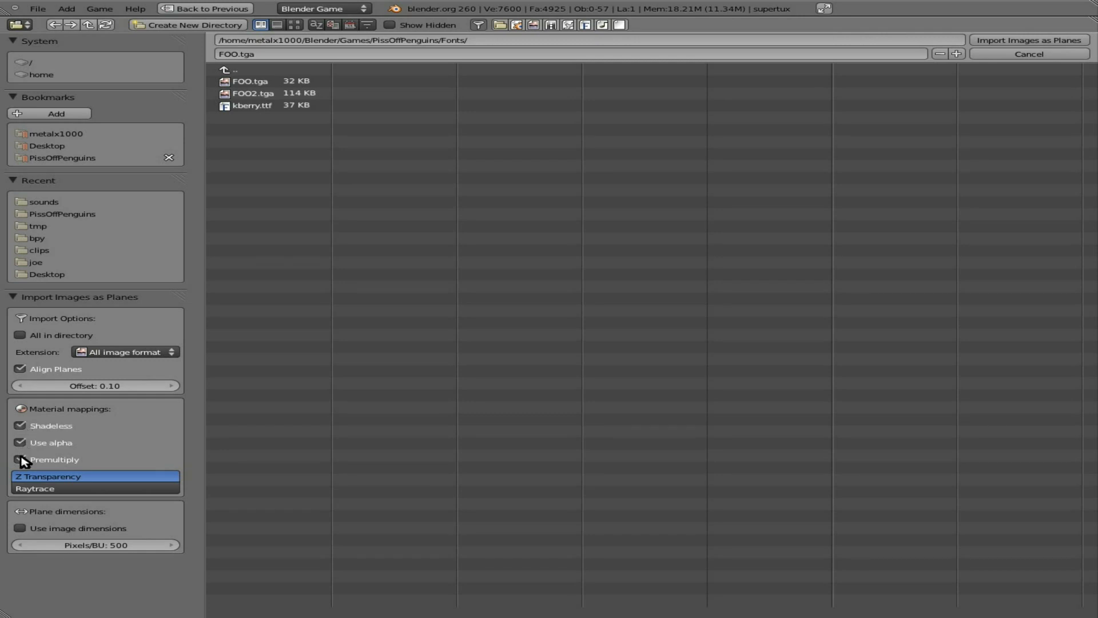
Import Button_Level_Credits.png from the project's Menus folder as a plane
{"action": "left_click", "coordinate": [243, 71]}
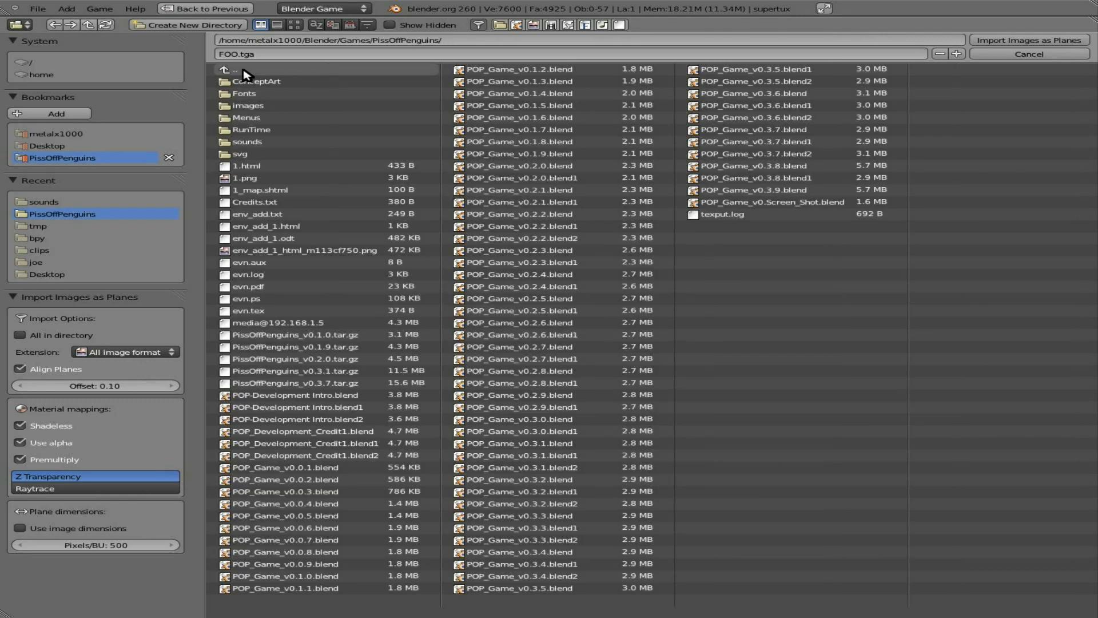
{"action": "left_click", "coordinate": [249, 117]}
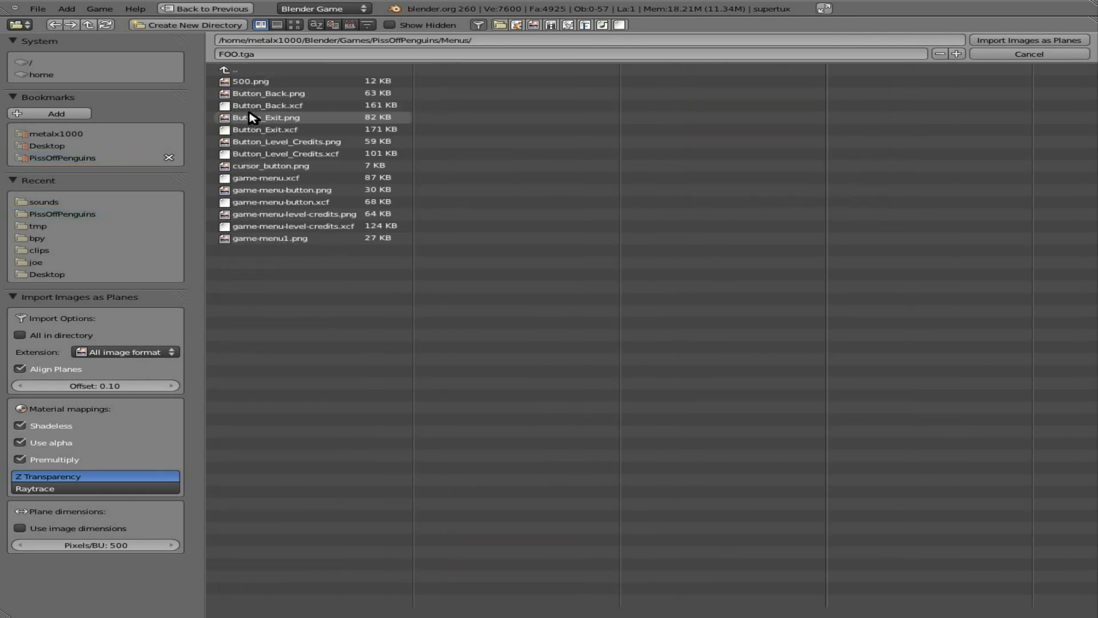
{"action": "left_click", "coordinate": [301, 143]}
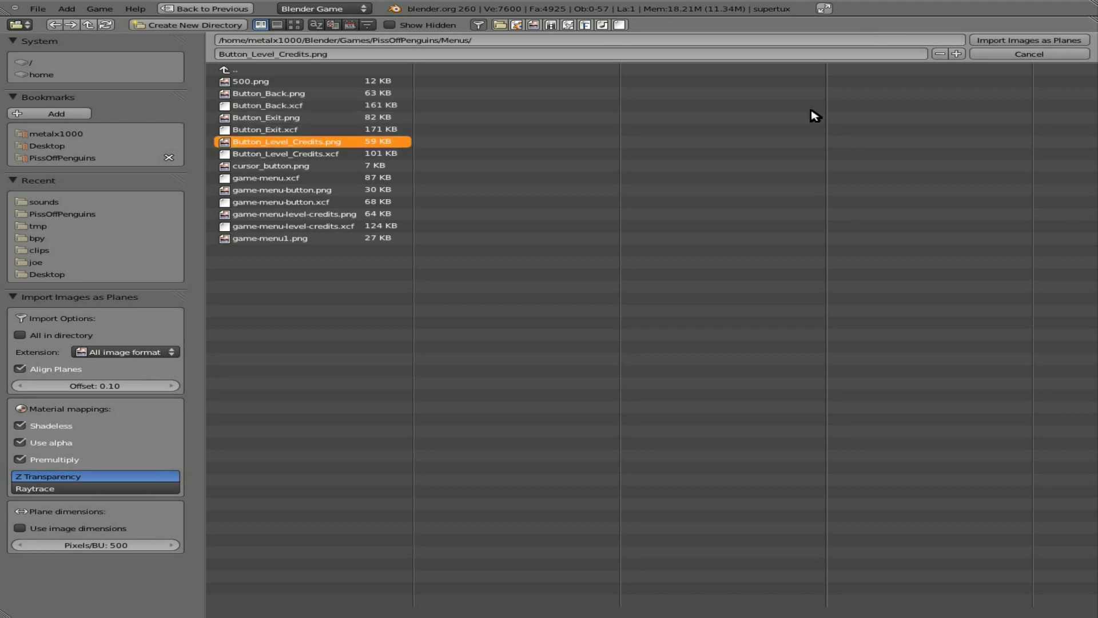
{"action": "left_click", "coordinate": [1027, 41]}
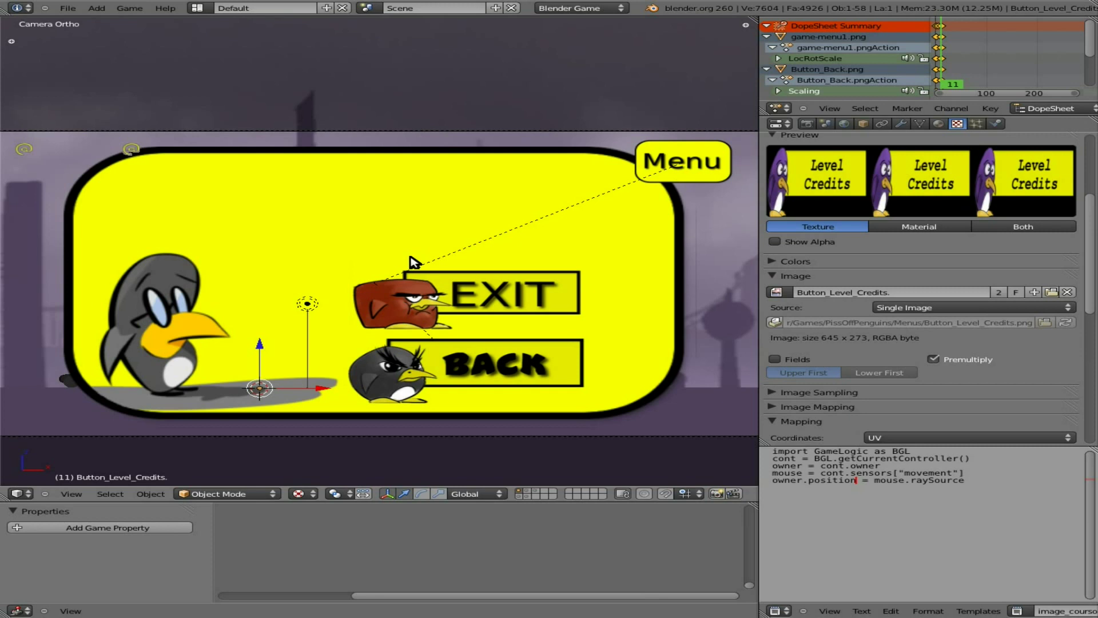
Rotate the imported Level Credits plane 90° about the global X axis
{"action": "key", "text": "KP_3"}
{"action": "scroll", "coordinate": [253, 291], "scroll_direction": "up", "scroll_amount": 5}
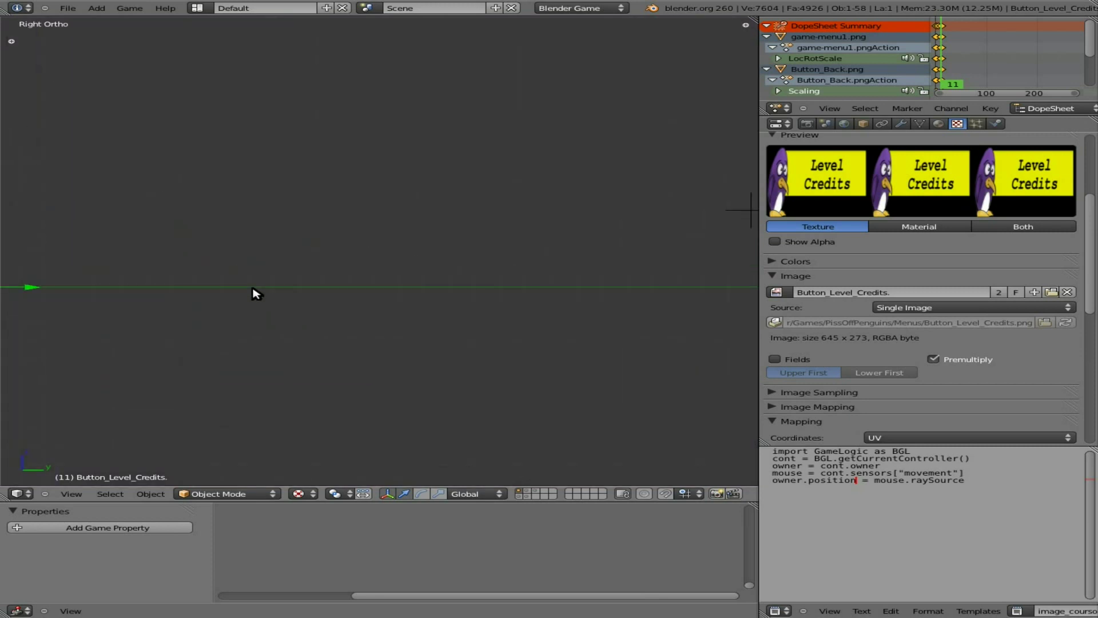
{"action": "key", "text": "KP_Decimal"}
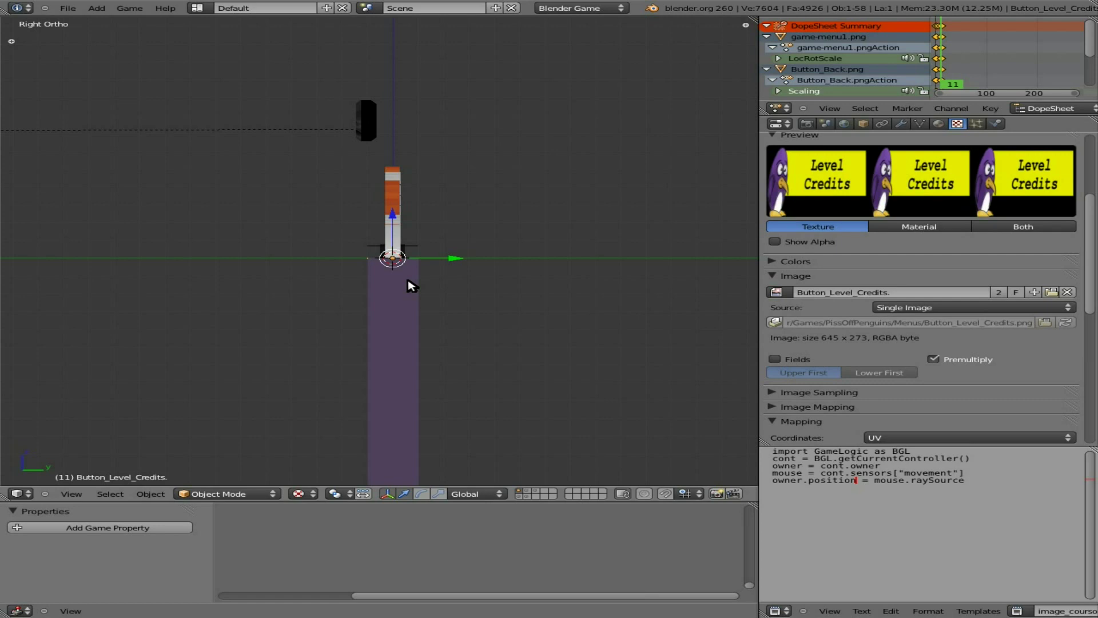
{"action": "key", "text": "r"}
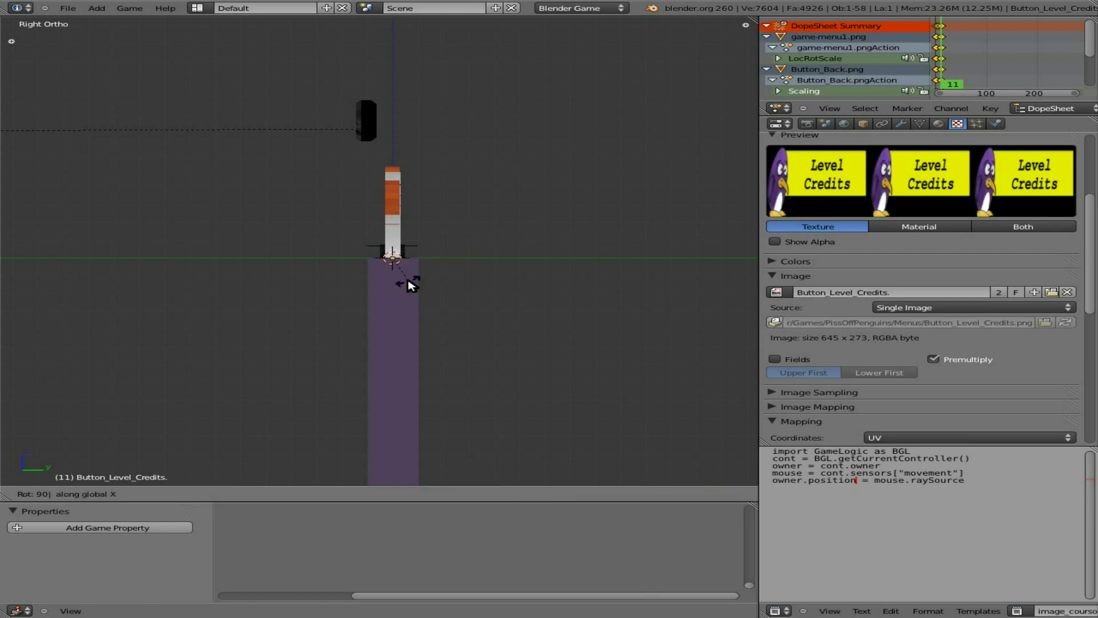
{"action": "key", "text": "Escape"}
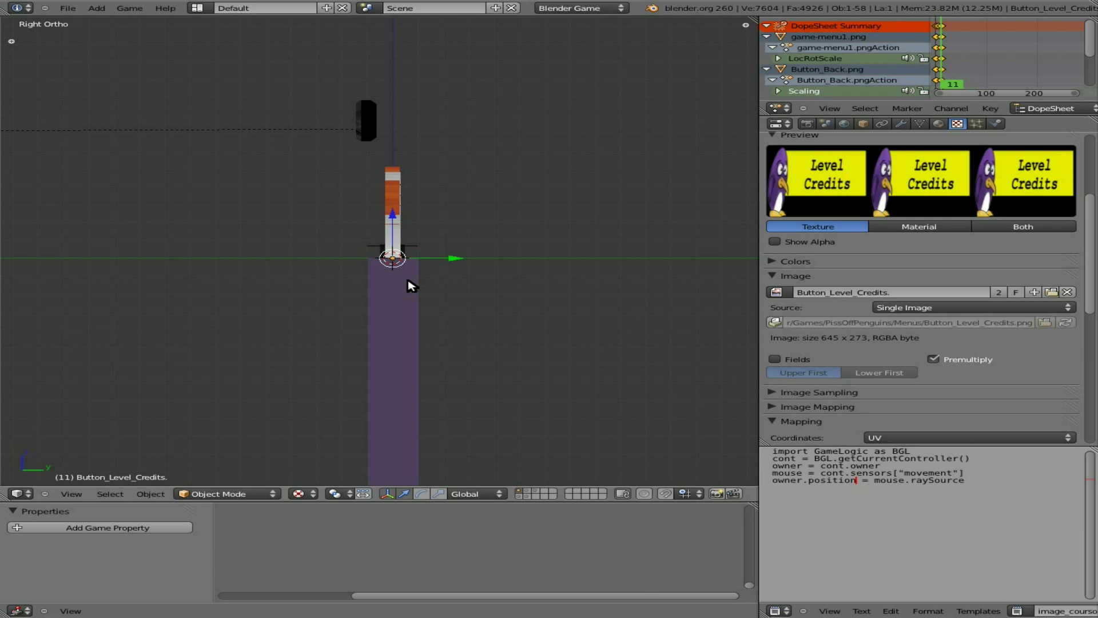
In a wireframe front view, move the Level Credits plane to the upper right area inside the menu panel's outline
{"action": "key", "text": "KP_1"}
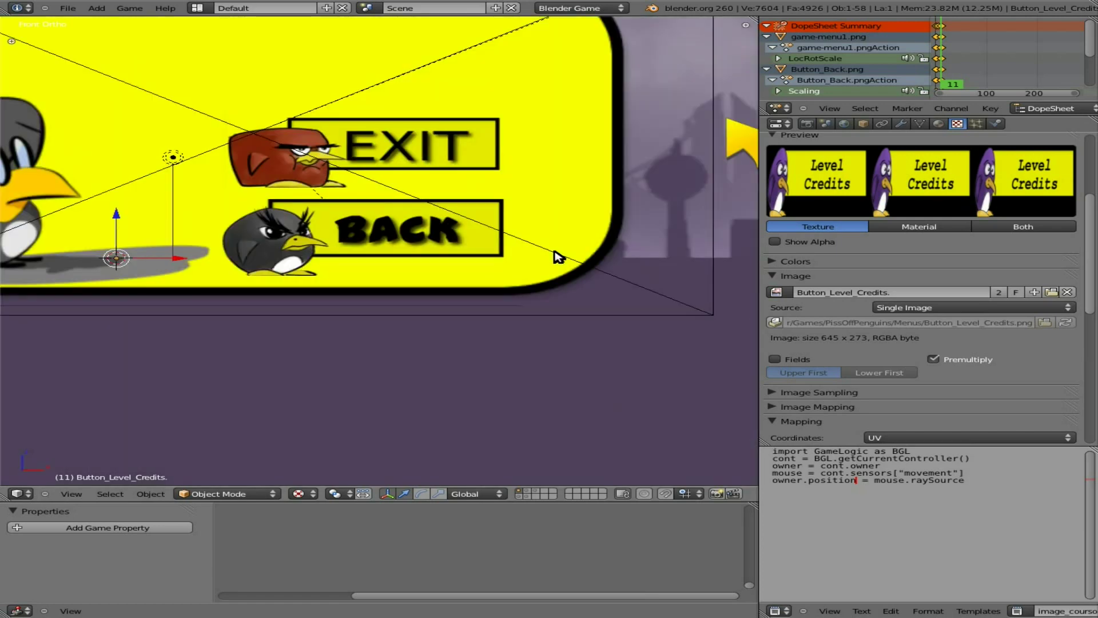
{"action": "scroll", "coordinate": [557, 256], "scroll_direction": "down", "scroll_amount": 3}
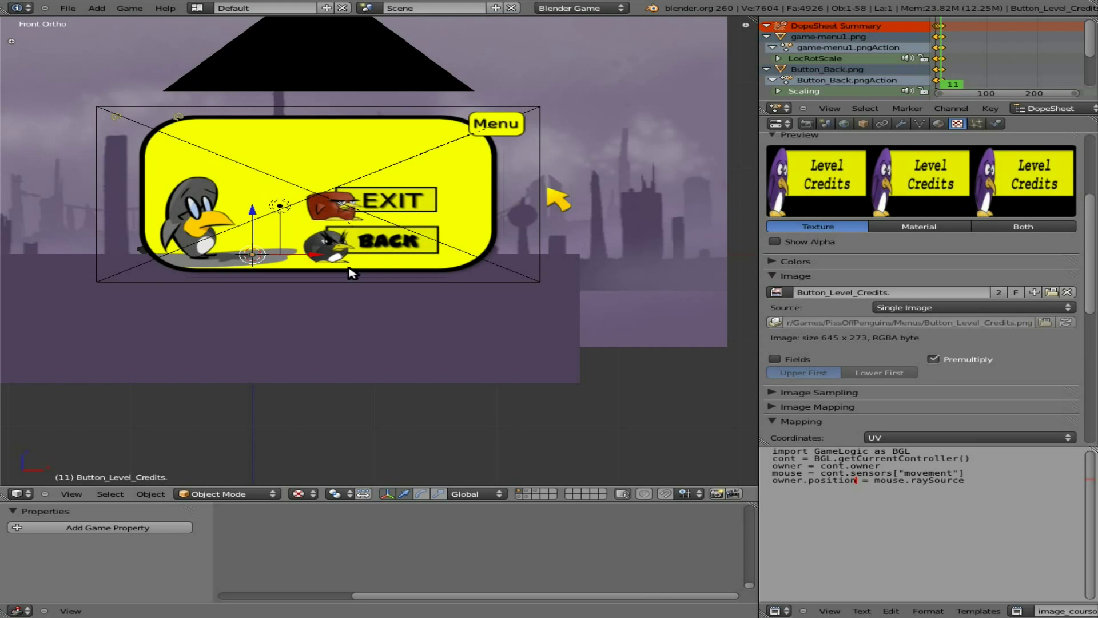
{"action": "key", "text": "z"}
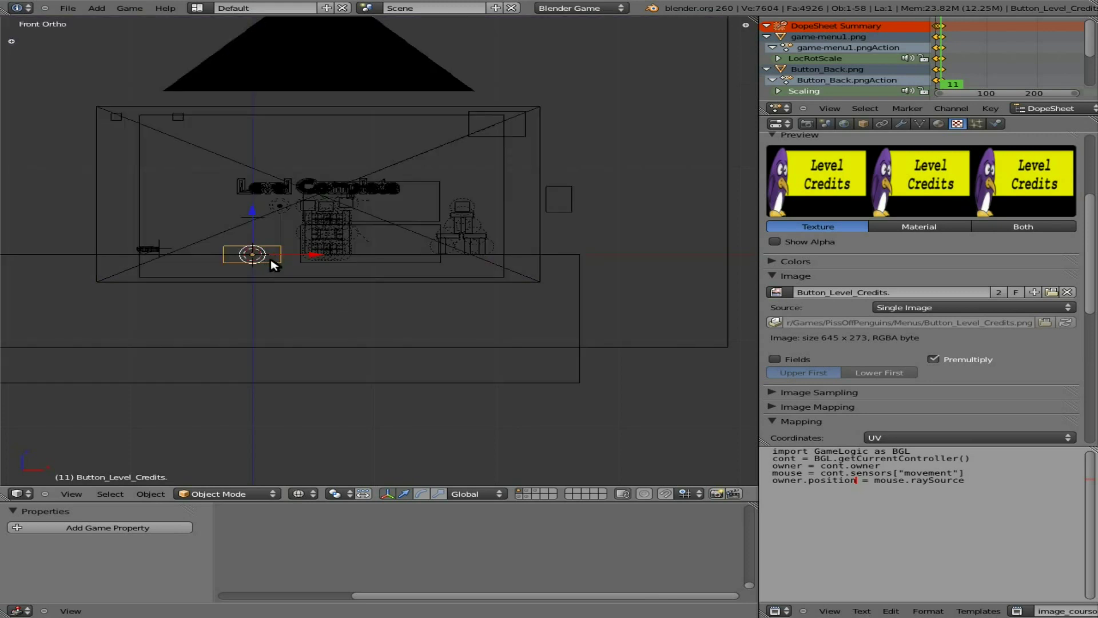
{"action": "key", "text": "g"}
{"action": "left_click", "coordinate": [429, 150]}
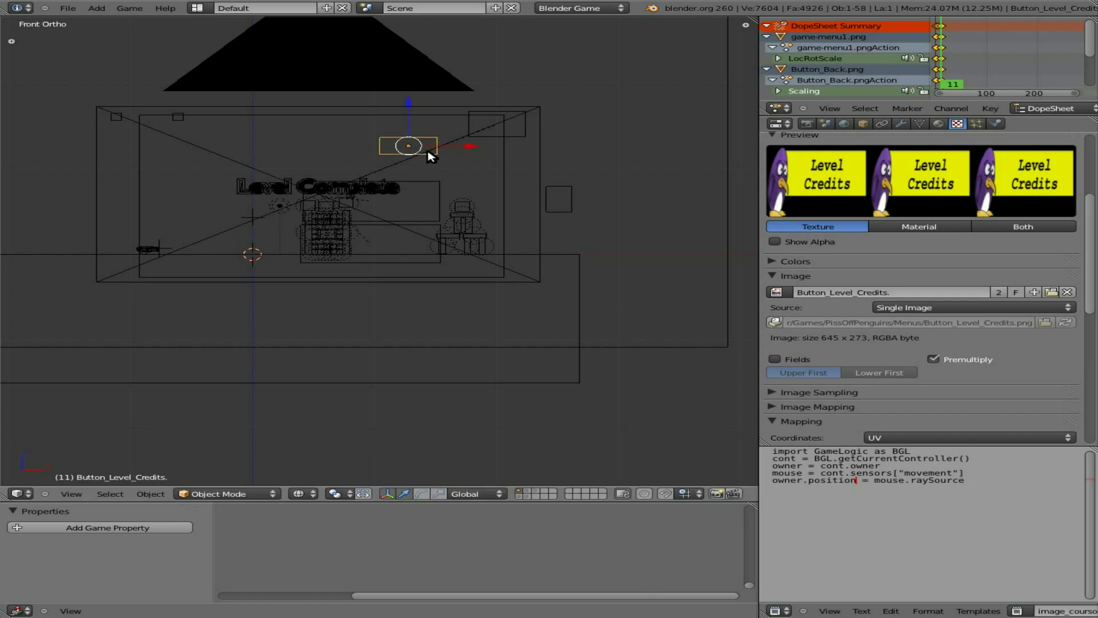
In the side view, move the Level Credits plane forward to the depth of the other menu buttons, just in front of the menu panel
{"action": "key", "text": "KP_3"}
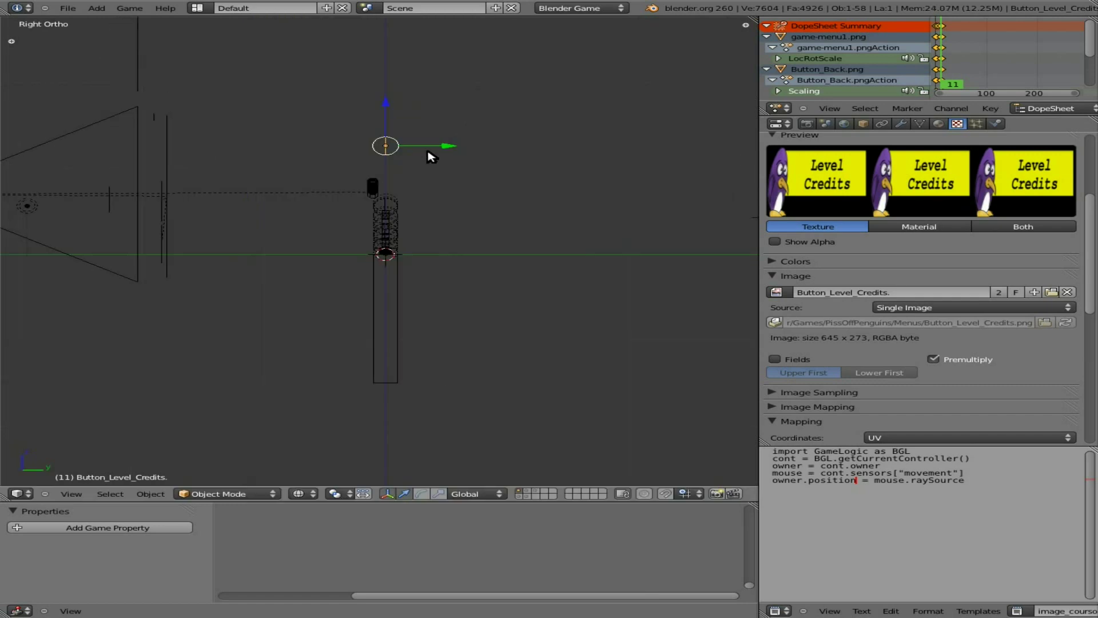
{"action": "right_click", "coordinate": [168, 150]}
{"action": "right_click", "coordinate": [389, 148]}
{"action": "key", "text": "g"}
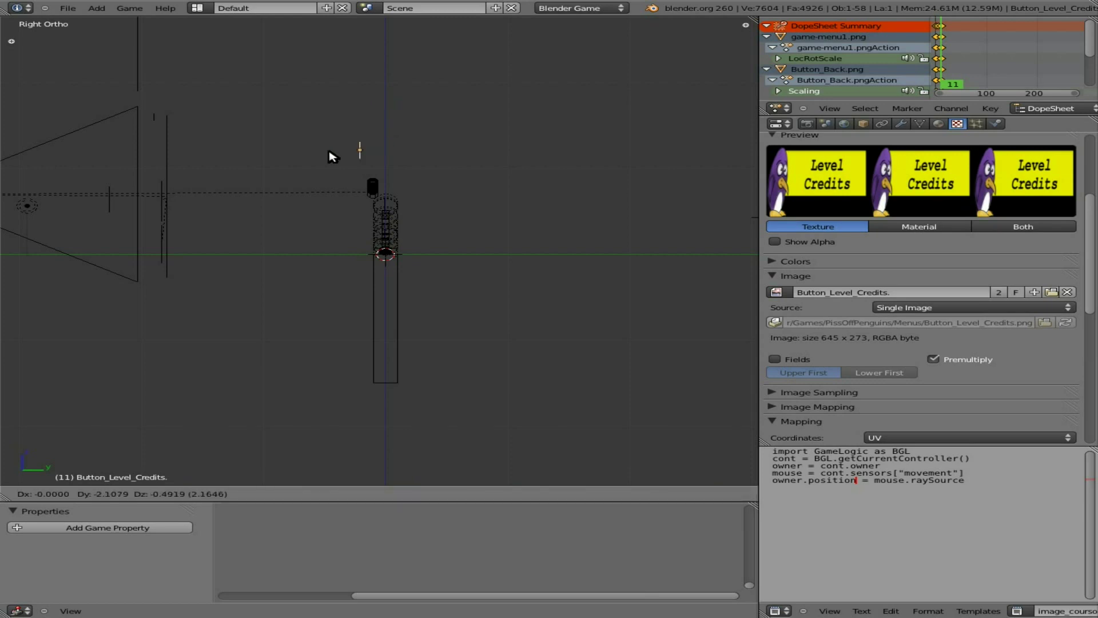
{"action": "left_click", "coordinate": [165, 158]}
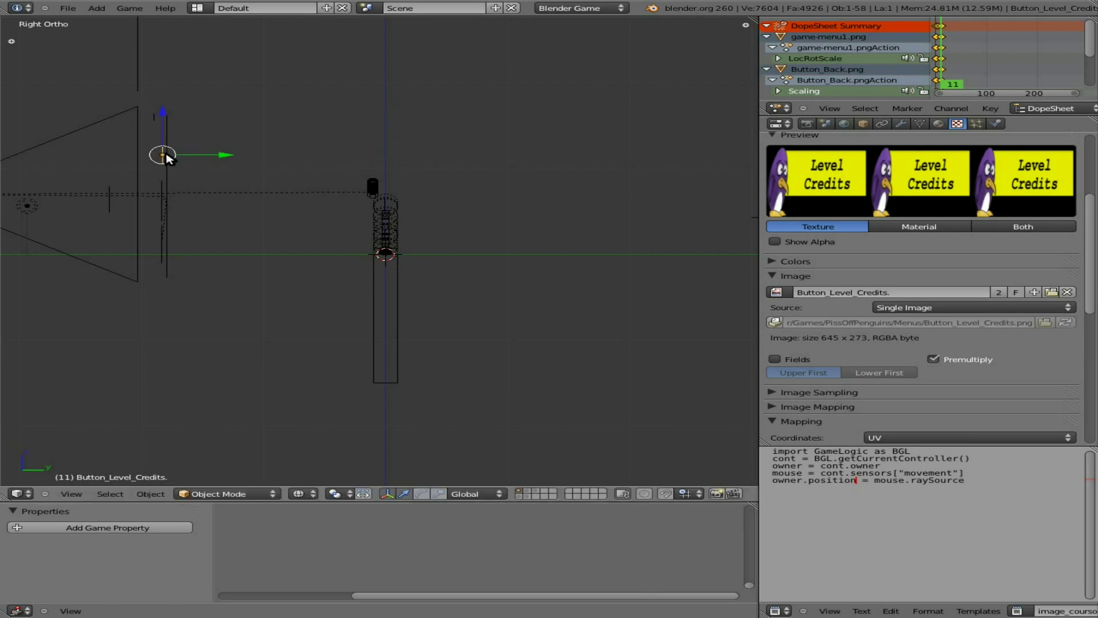
Return to the camera view and set the viewport shading to Textured
{"action": "key", "text": "KP_1"}
{"action": "key", "text": "KP_0"}
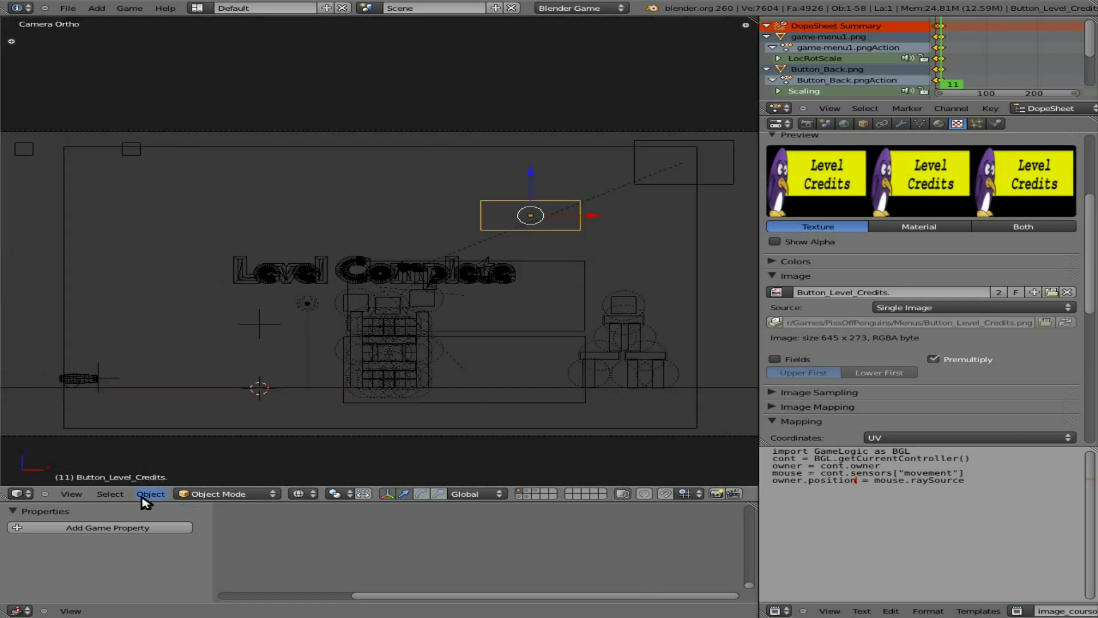
{"action": "left_click", "coordinate": [197, 493]}
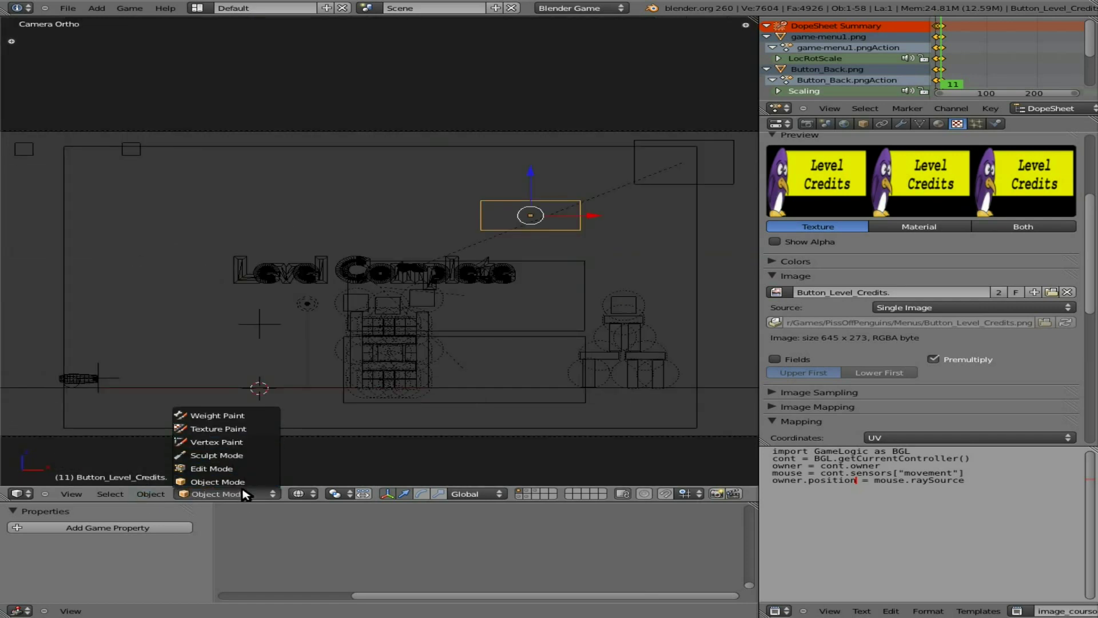
{"action": "left_click", "coordinate": [299, 493]}
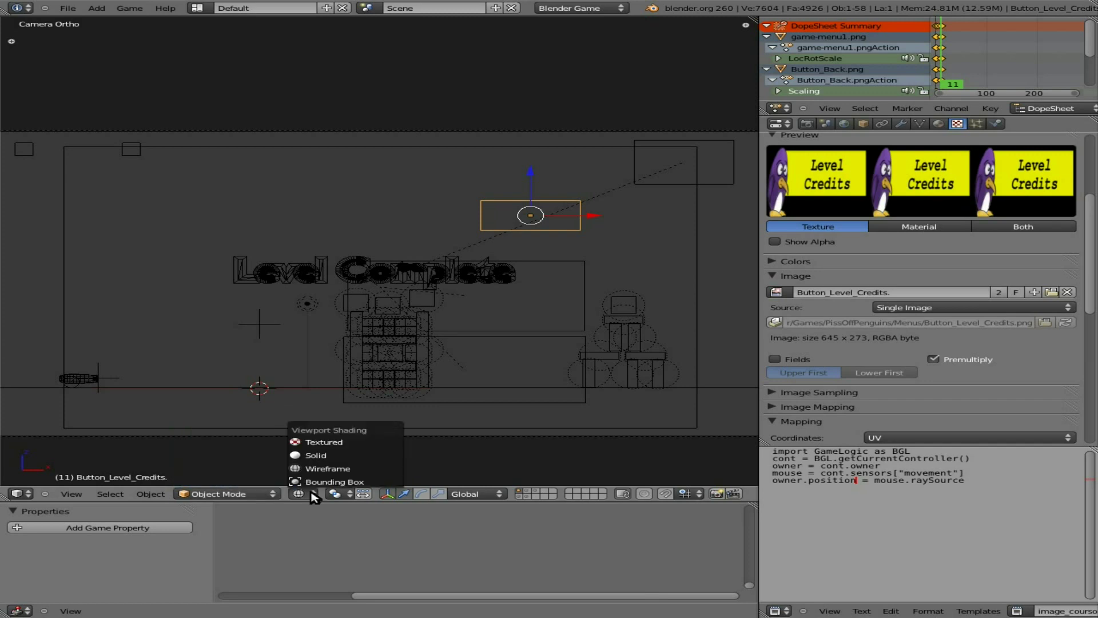
{"action": "left_click", "coordinate": [324, 441]}
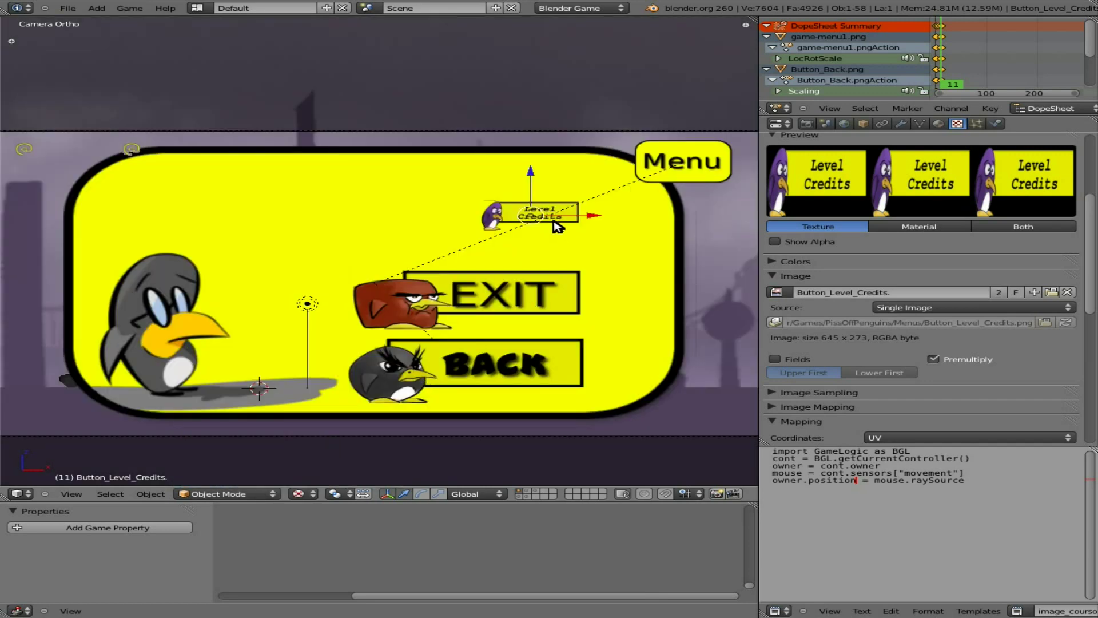
Scale the Level Credits button up about 2.4 times and place it directly above the EXIT button
{"action": "key", "text": "s"}
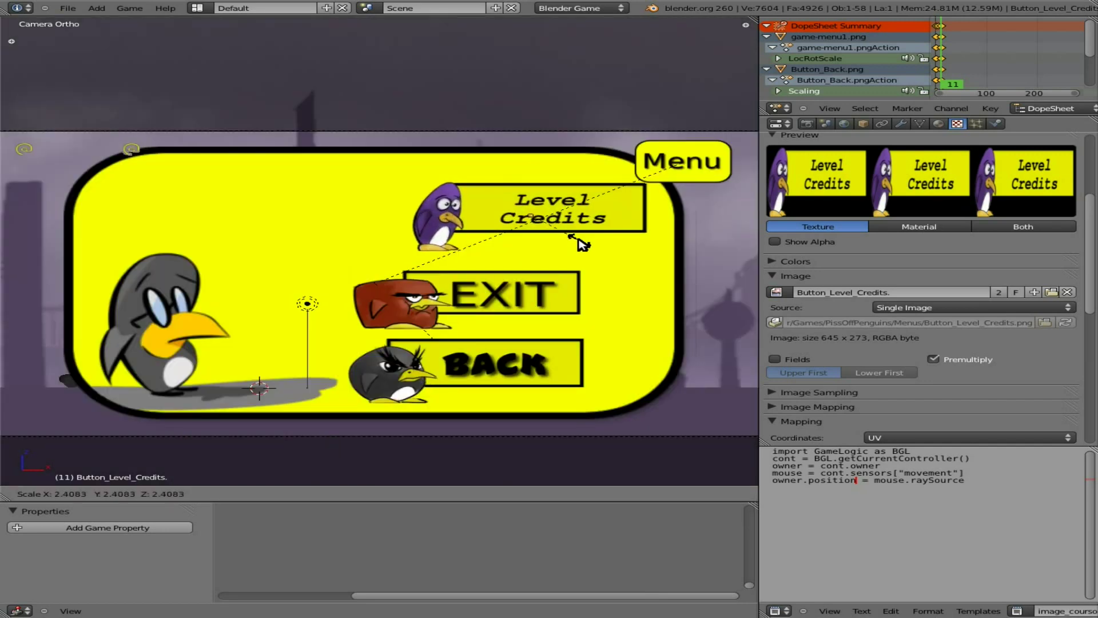
{"action": "left_click", "coordinate": [581, 240]}
{"action": "key", "text": "g"}
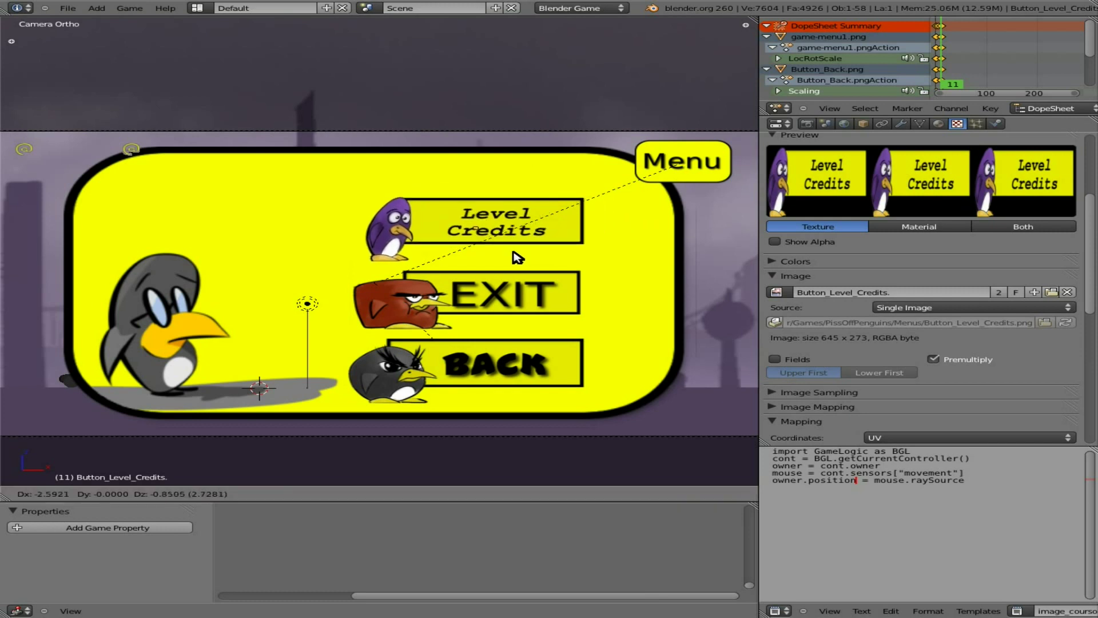
{"action": "left_click", "coordinate": [507, 259]}
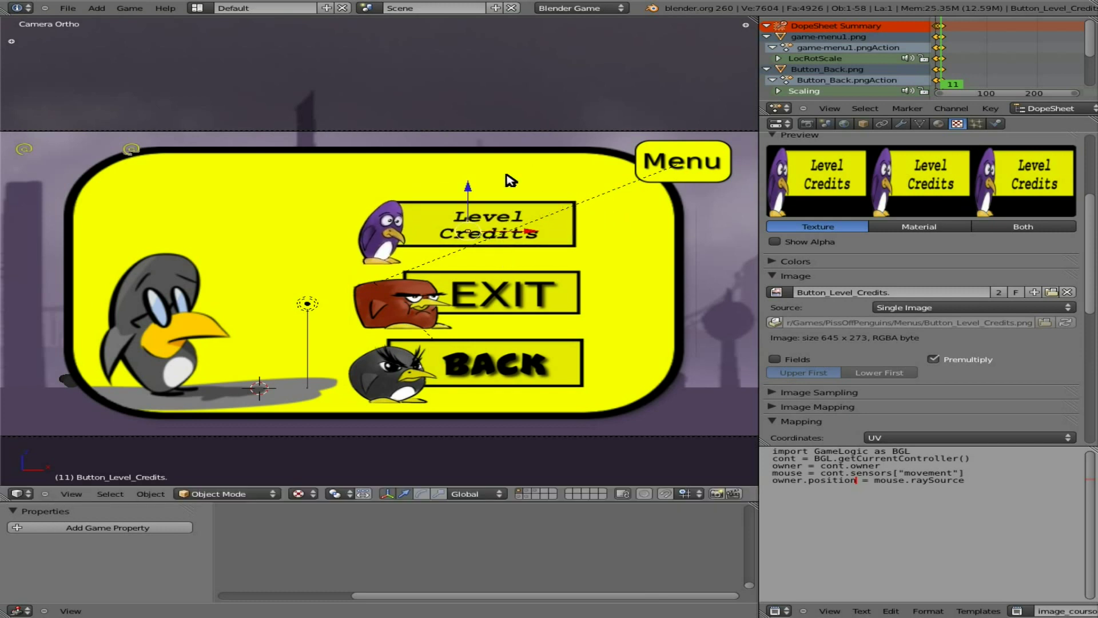
Parent the Level Credits button to the yellow game-menu1.png panel
{"action": "right_click", "coordinate": [444, 167]}
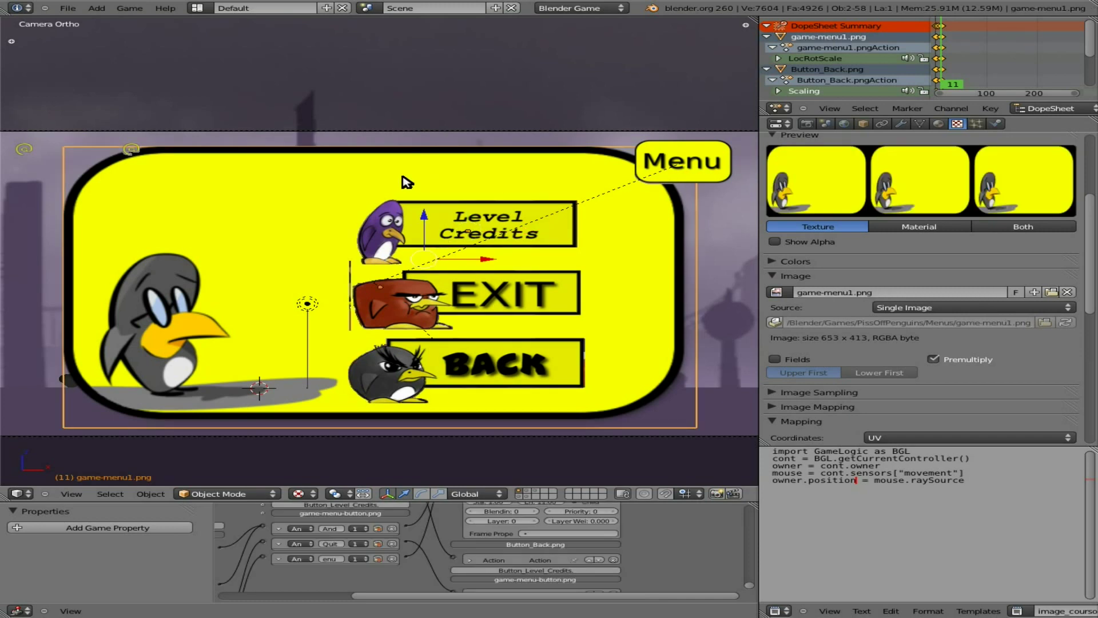
{"action": "key", "text": "x"}
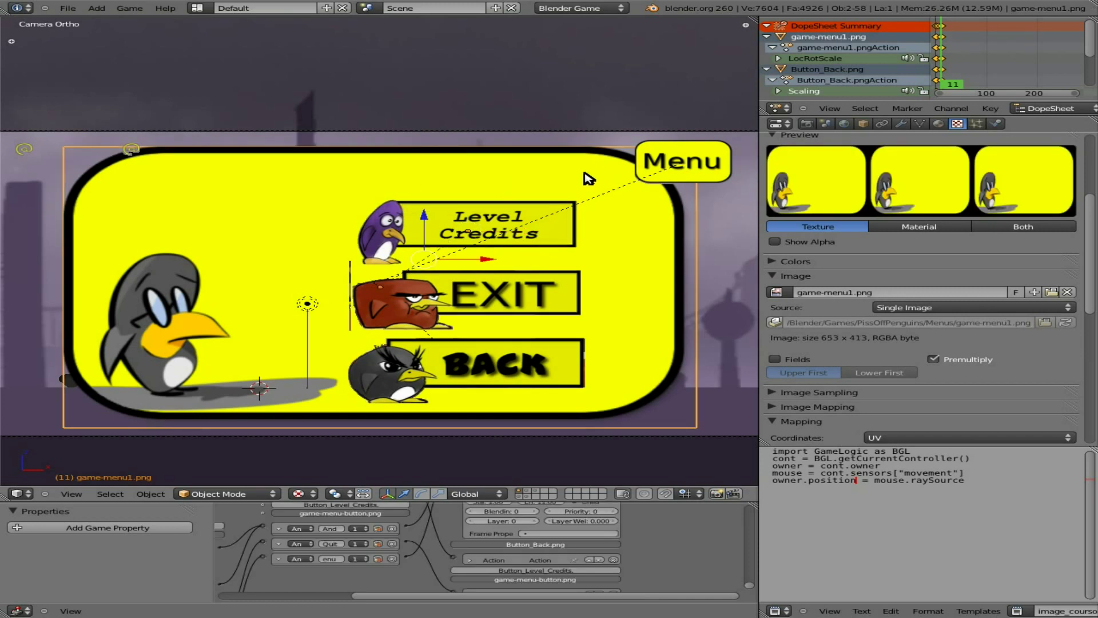
Rewind the animation to frame 1 and run the game to test opening and closing the menu with the Level Credits button
{"action": "key", "text": "p"}
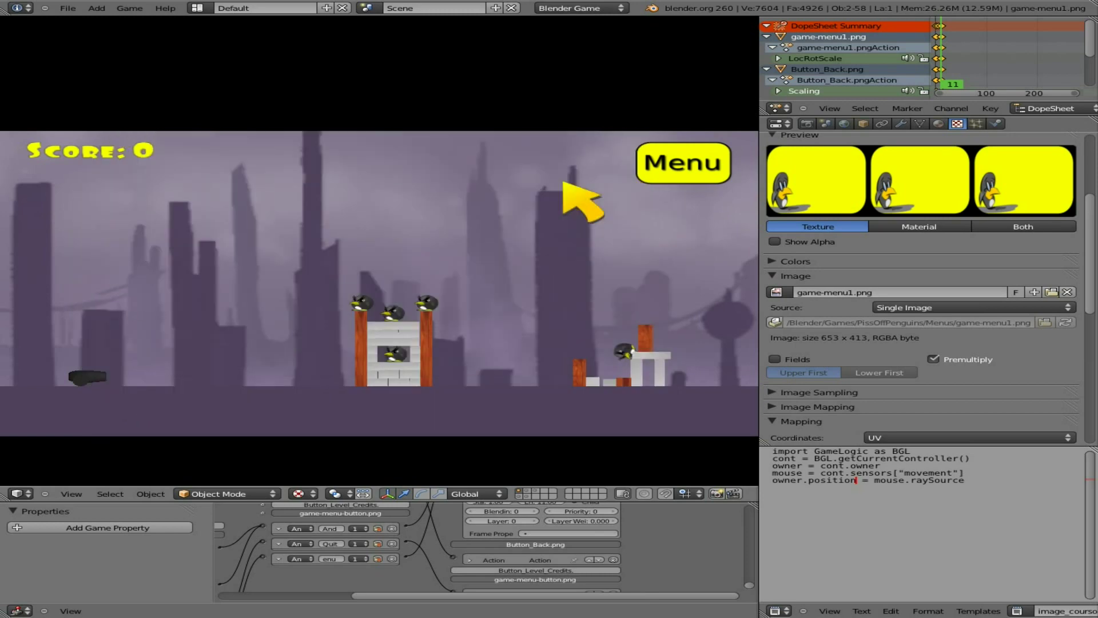
{"action": "key", "text": "Escape"}
{"action": "key", "text": "shift+Left"}
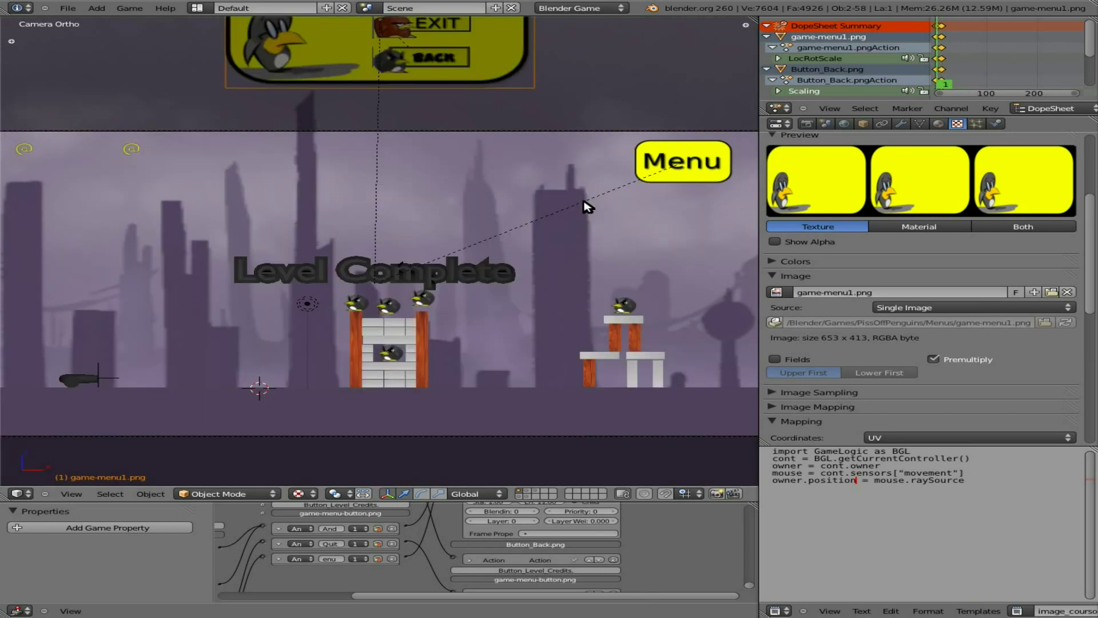
{"action": "key", "text": "p"}
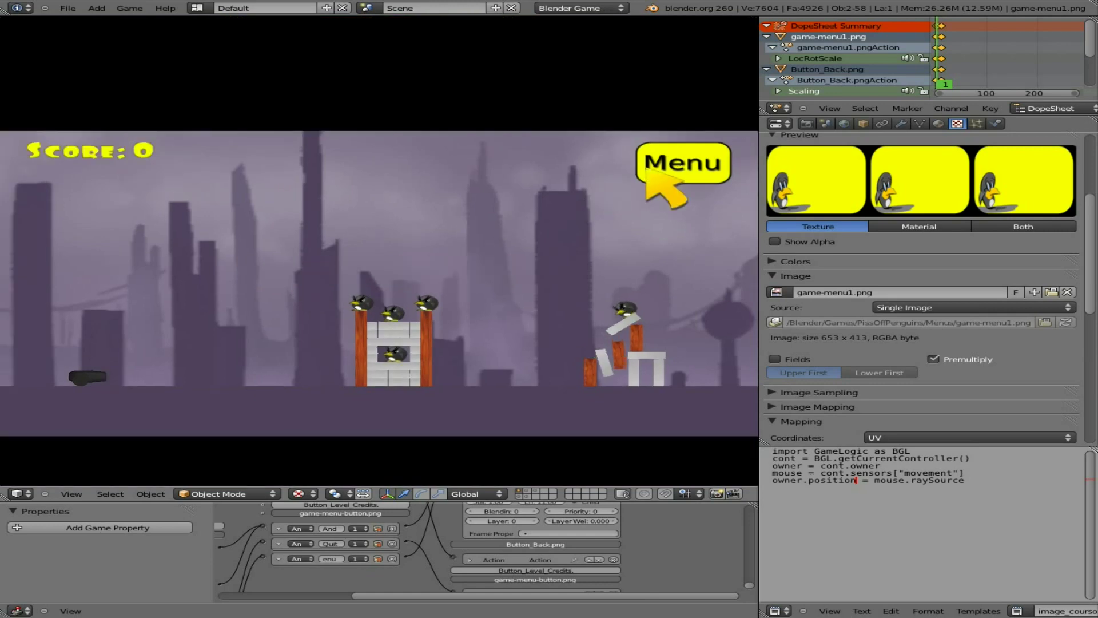
{"action": "left_click", "coordinate": [705, 163]}
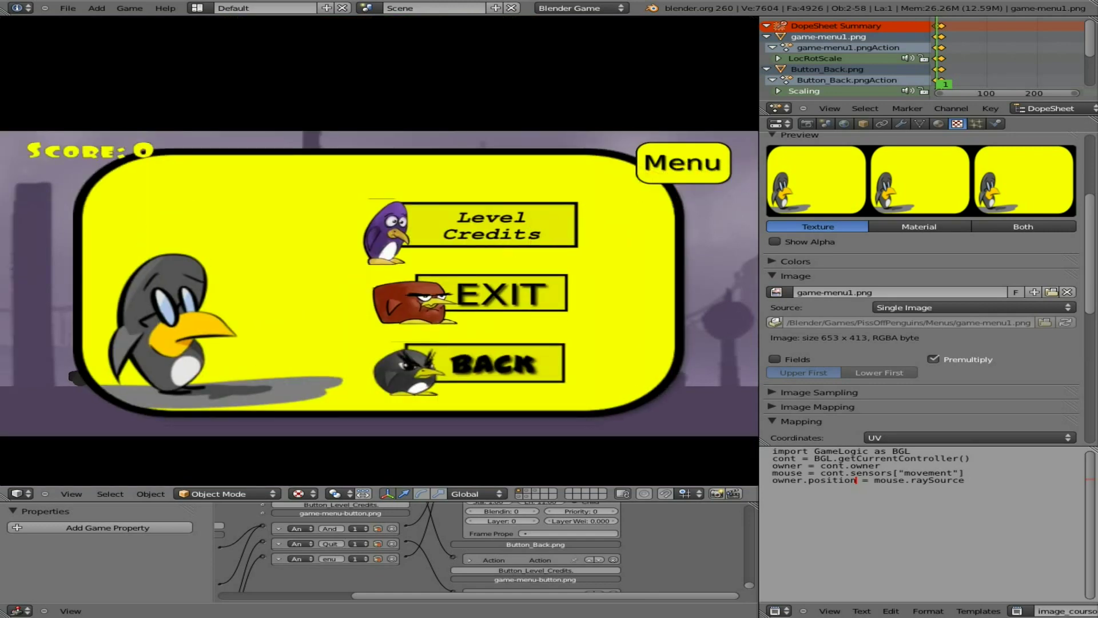
{"action": "left_click", "coordinate": [680, 164]}
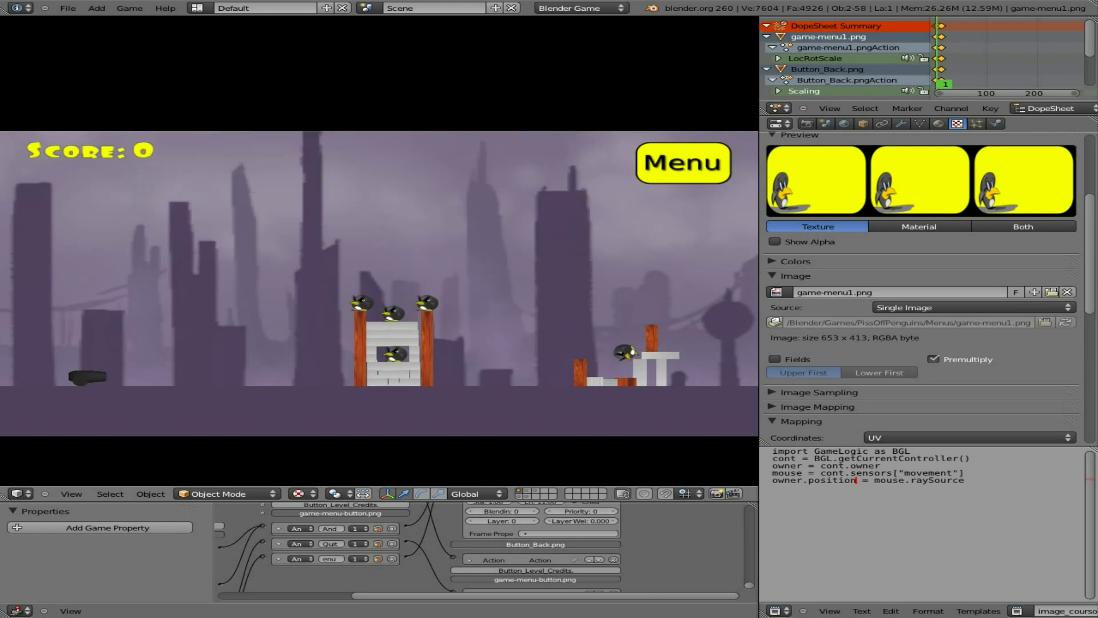
{"action": "key", "text": "Escape"}
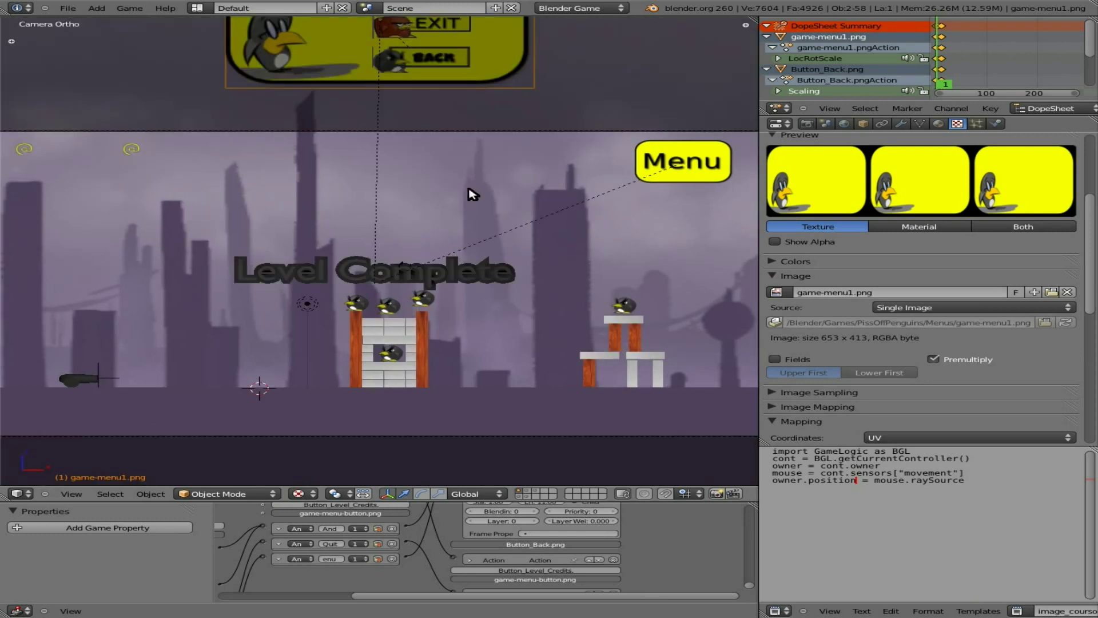
Import game-menu-level-credits.png as an image plane with Shadeless, Use alpha and Premultiply enabled
{"action": "key", "text": "space"}
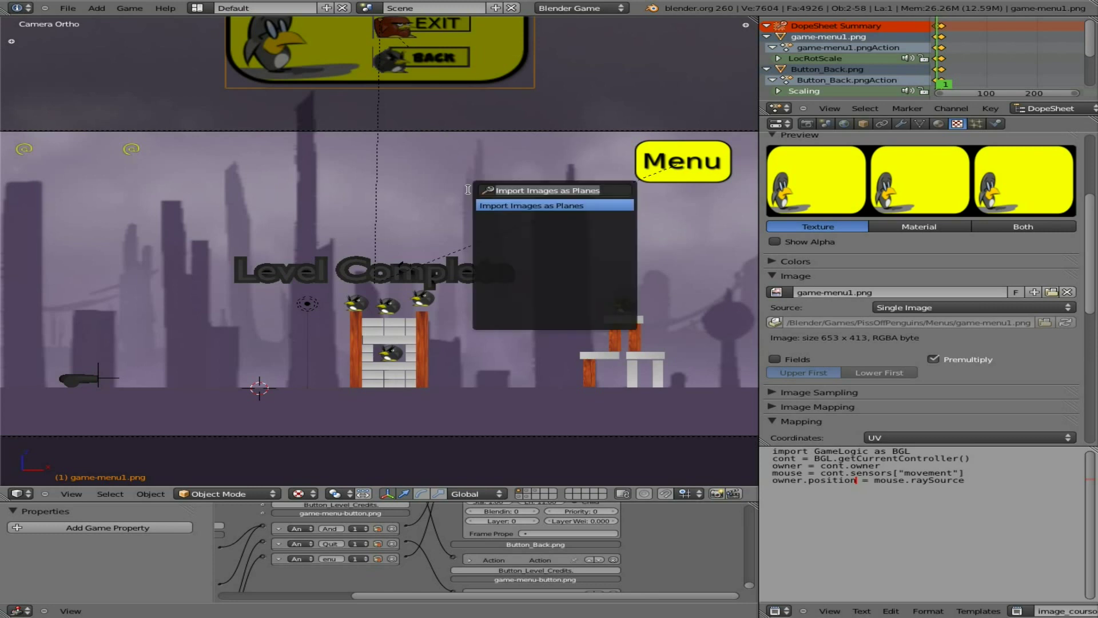
{"action": "key", "text": "space"}
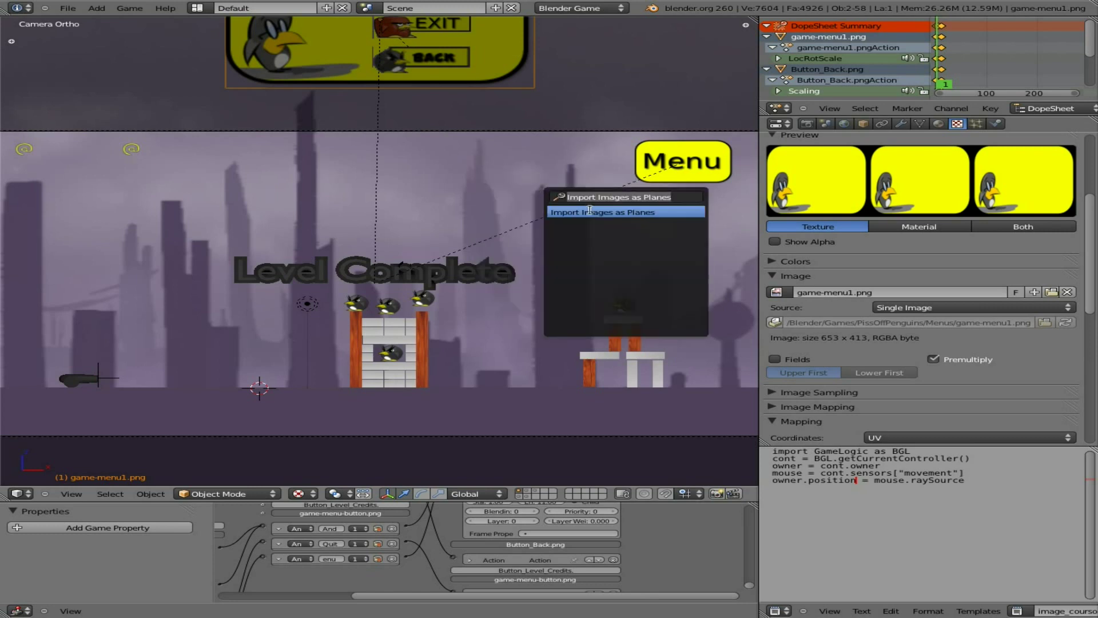
{"action": "left_click", "coordinate": [593, 209]}
{"action": "left_click", "coordinate": [20, 438]}
{"action": "left_click", "coordinate": [20, 454]}
{"action": "left_click", "coordinate": [23, 470]}
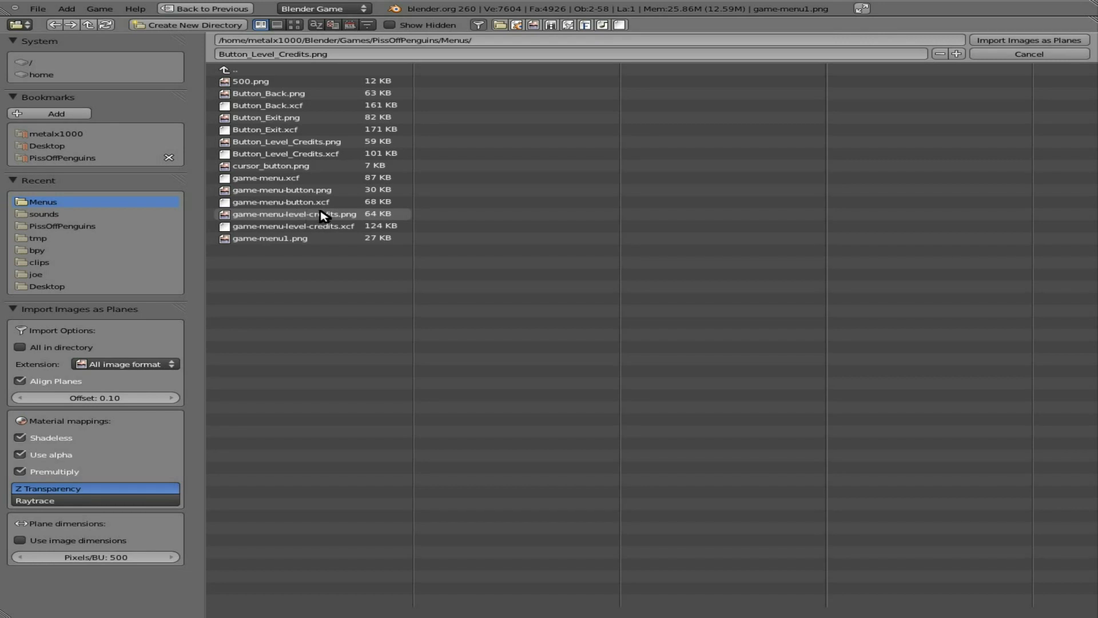
{"action": "left_click", "coordinate": [341, 214]}
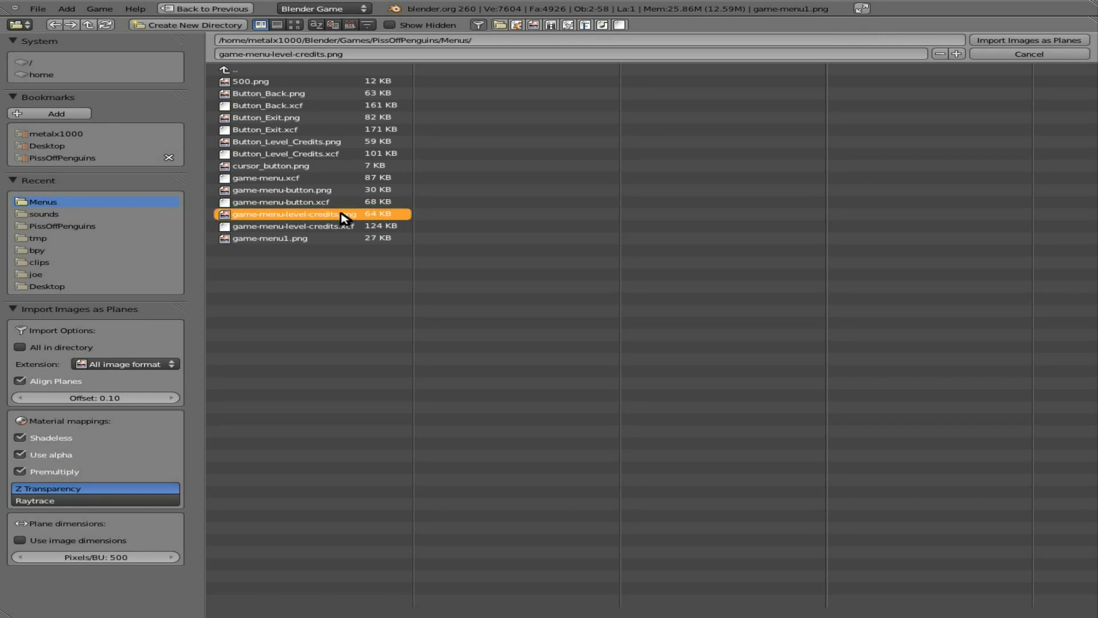
{"action": "left_click", "coordinate": [1010, 40]}
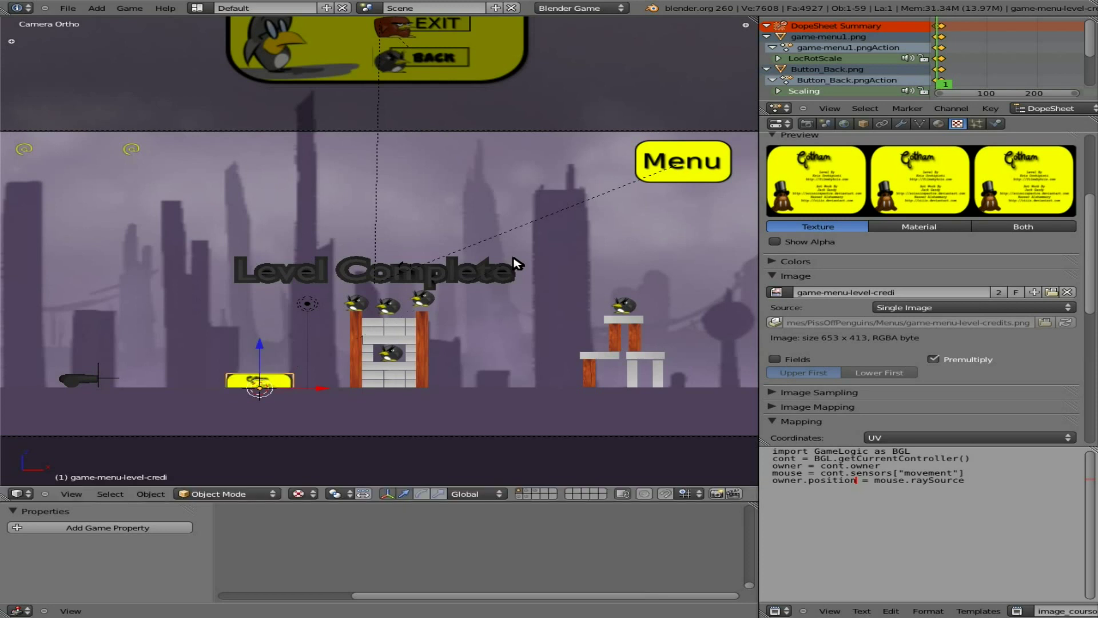
Move the credits plane forward and up in the side view, in front of the menu objects, and scale it up about 6.6 times in camera view
{"action": "key", "text": "KP_3"}
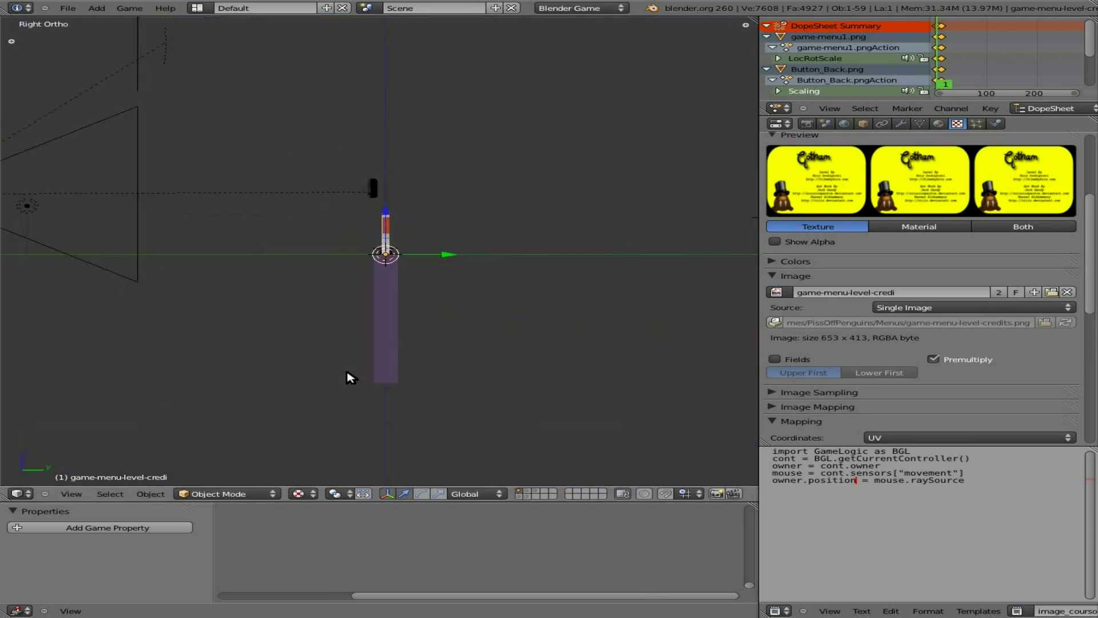
{"action": "key", "text": "g"}
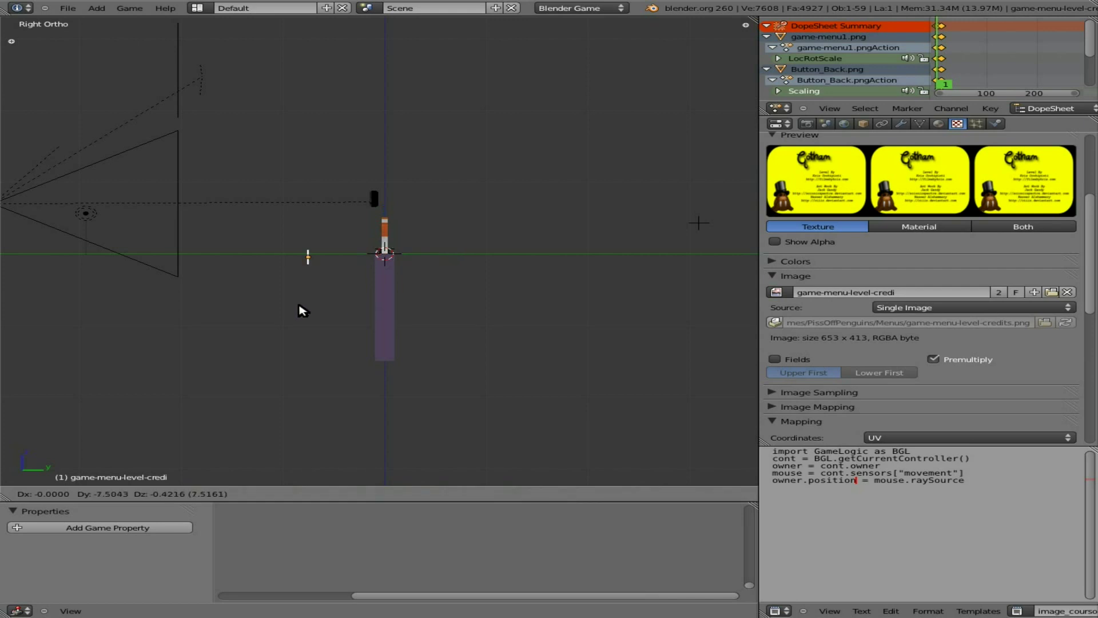
{"action": "left_click", "coordinate": [152, 252]}
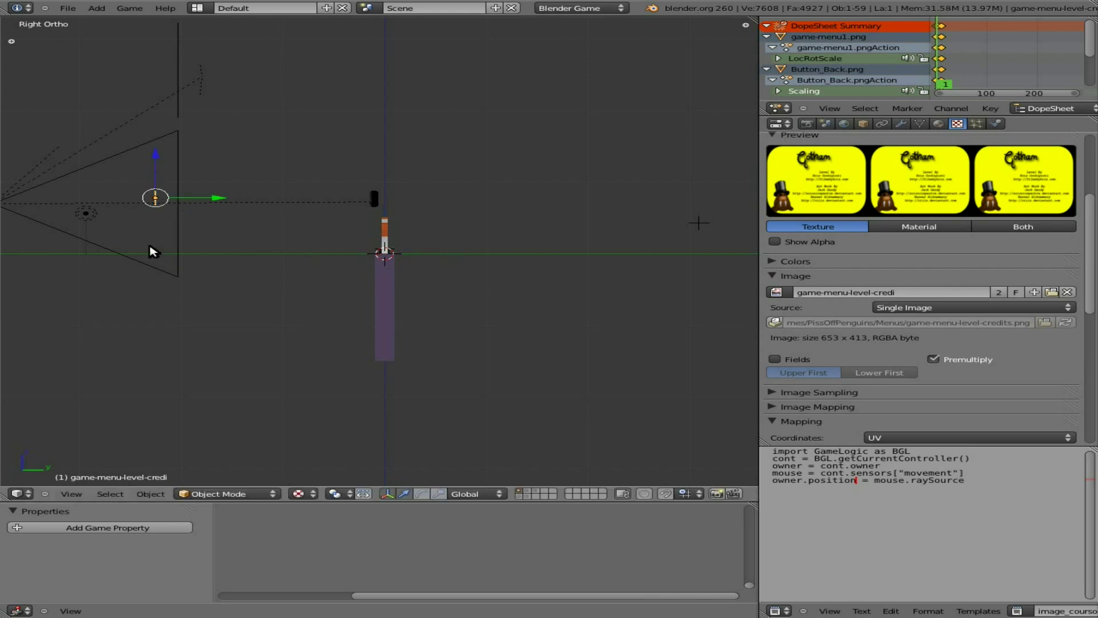
{"action": "key", "text": "KP_0"}
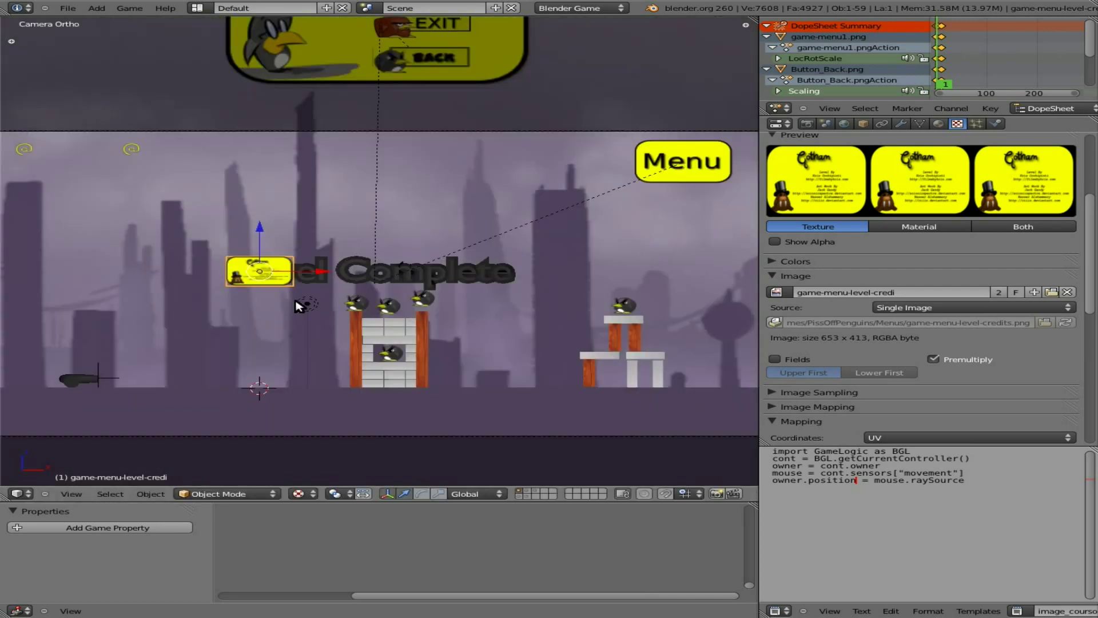
{"action": "key", "text": "s"}
{"action": "left_click", "coordinate": [540, 429]}
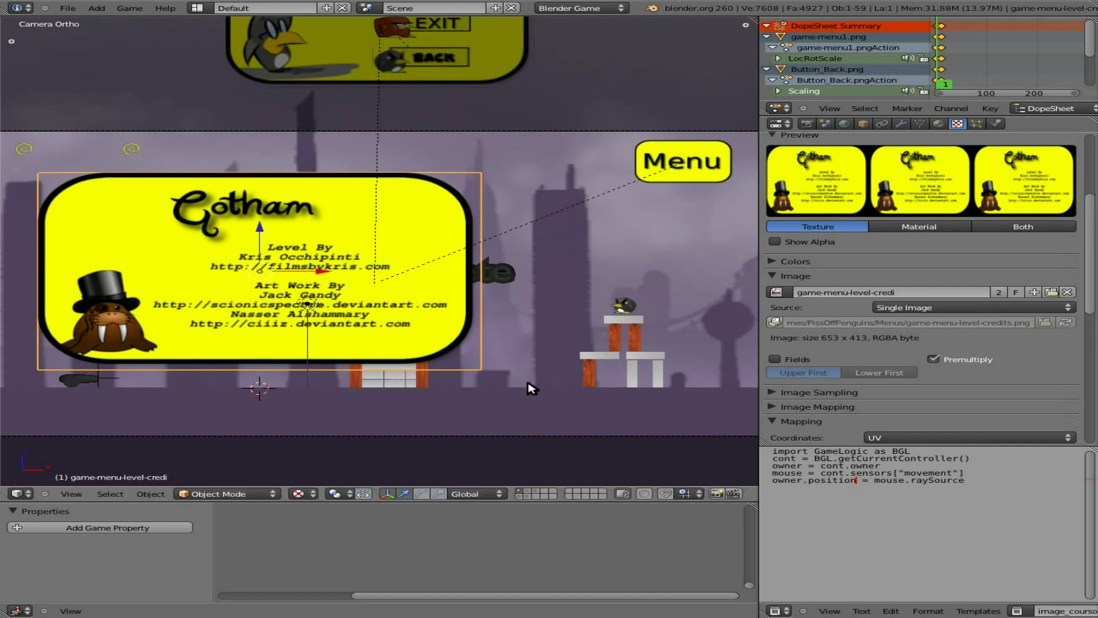
At frame 11, enlarge the credits plane about 1.4 times, place it over the yellow menu panel and insert a LocRotScale keyframe
{"action": "key", "text": "Up"}
{"action": "key", "text": "alt+a"}
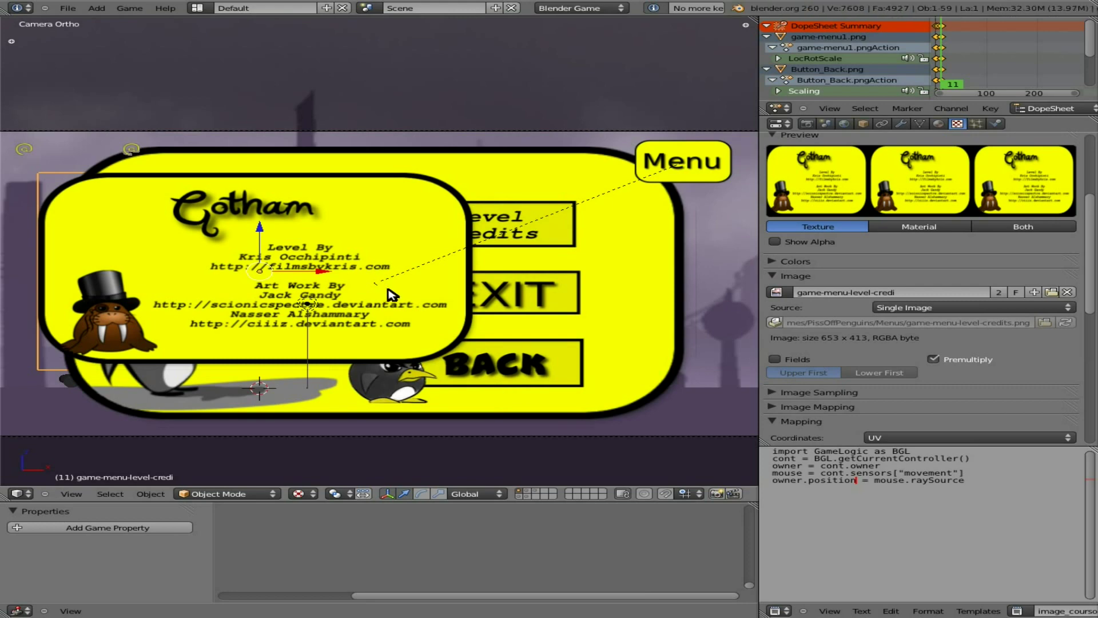
{"action": "key", "text": "s"}
{"action": "left_click", "coordinate": [441, 319]}
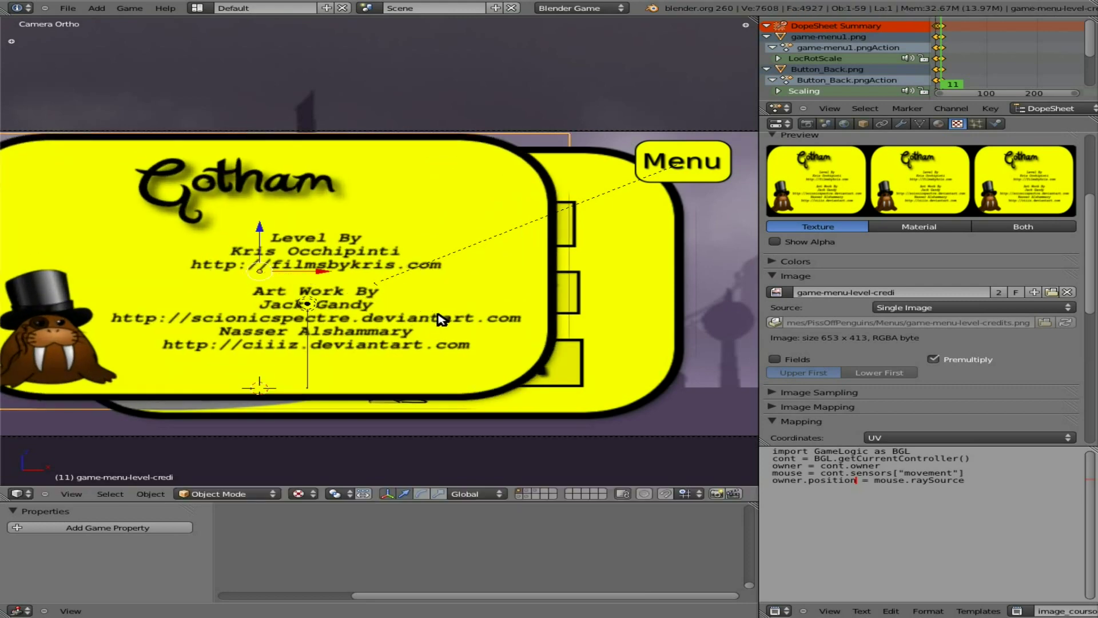
{"action": "key", "text": "g"}
{"action": "left_click", "coordinate": [555, 331]}
{"action": "key", "text": "g"}
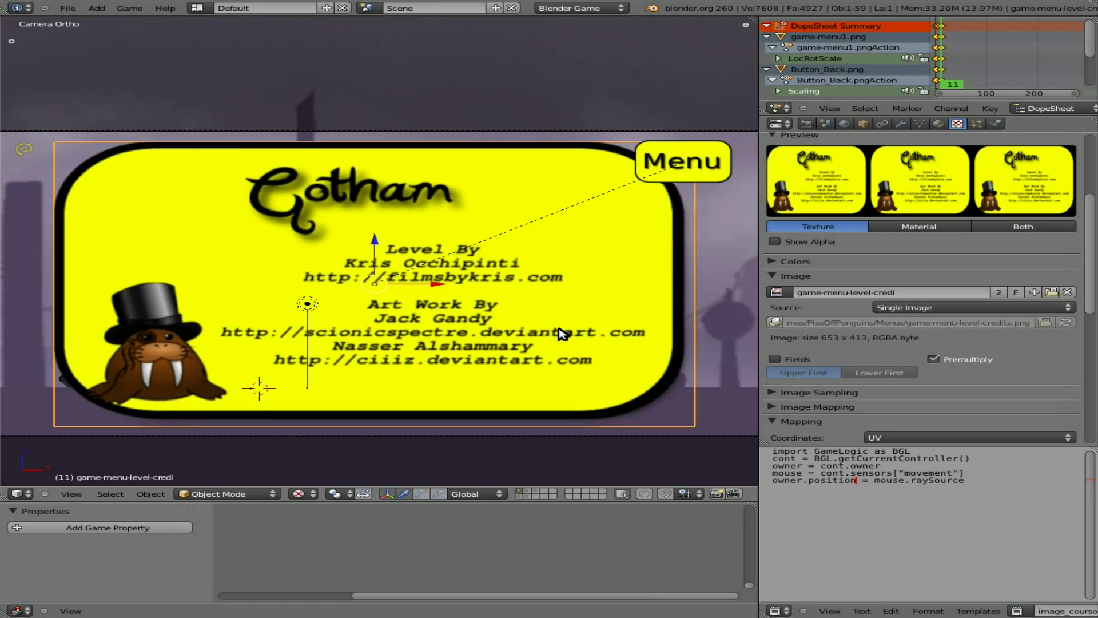
{"action": "left_click", "coordinate": [567, 335]}
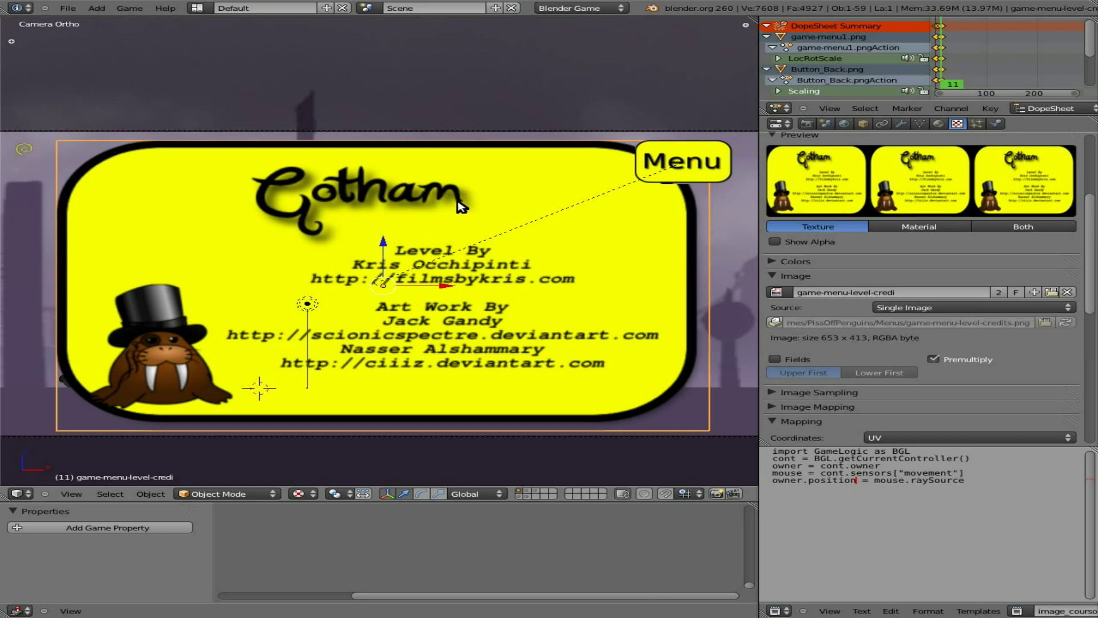
{"action": "key", "text": "i"}
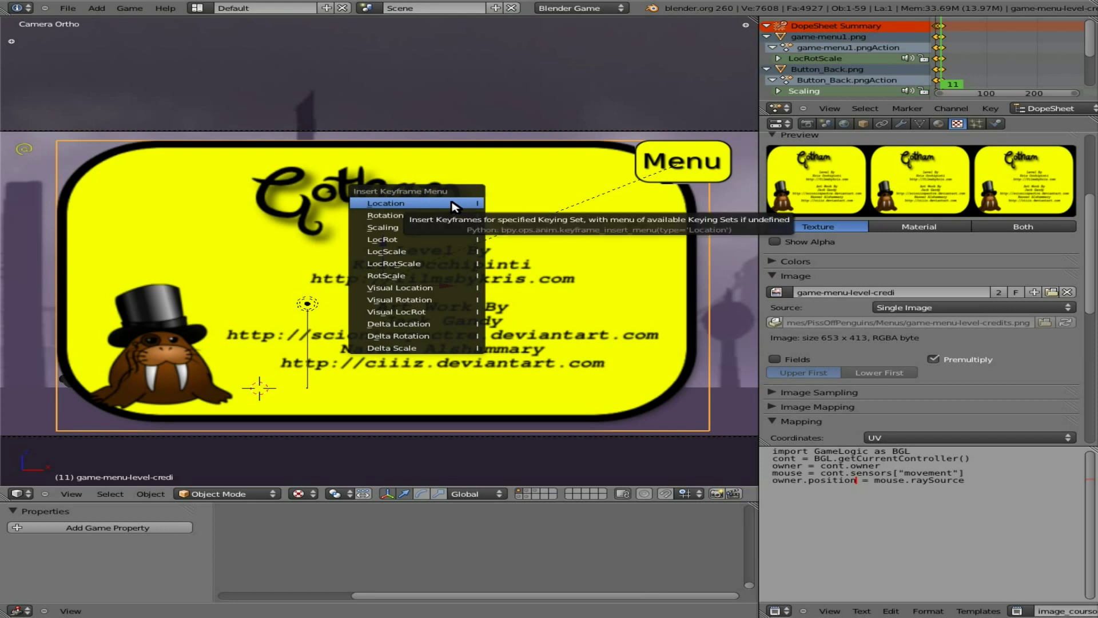
{"action": "left_click", "coordinate": [428, 264]}
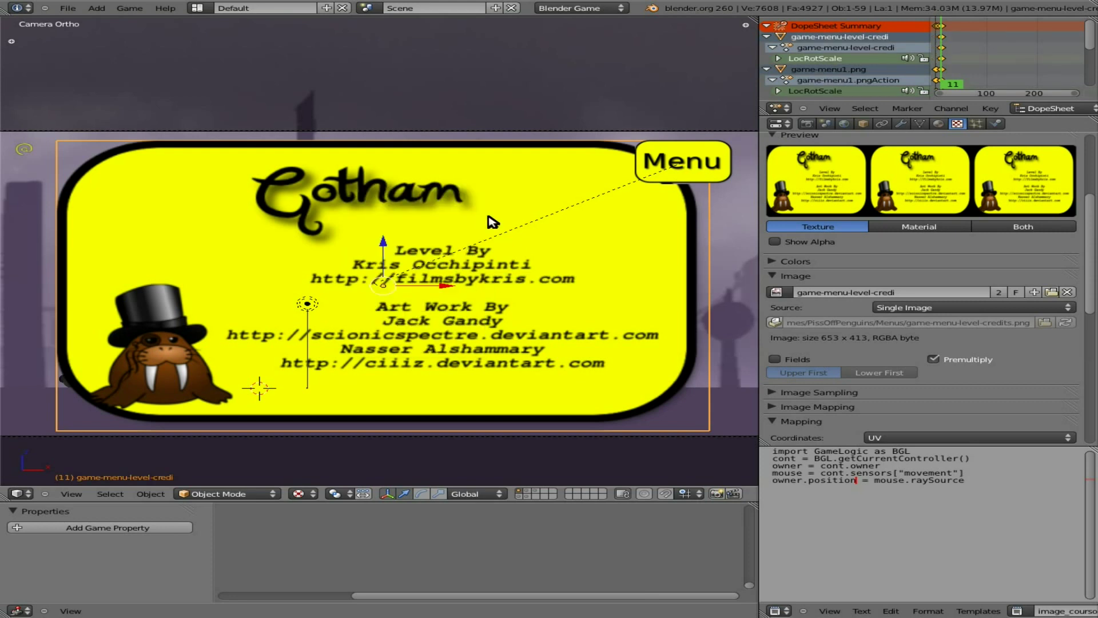
At frame 1, slide the credits plane about 47 units along negative X, outside the camera frame, and insert a LocRotScale keyframe
{"action": "key", "text": "shift+Left"}
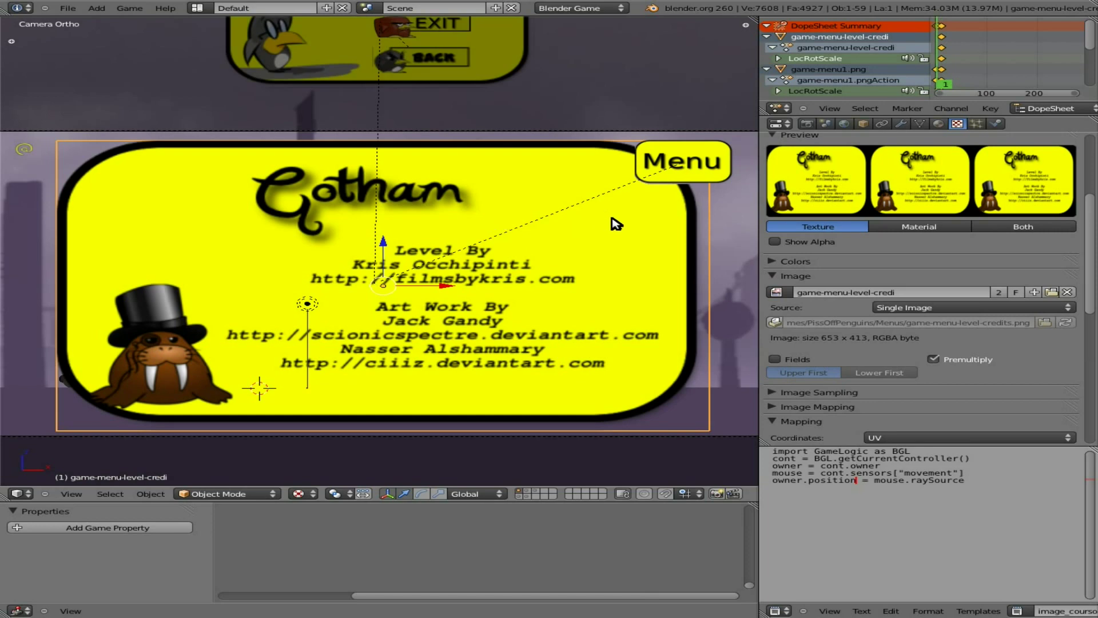
{"action": "scroll", "coordinate": [618, 254], "scroll_direction": "down", "scroll_amount": 5}
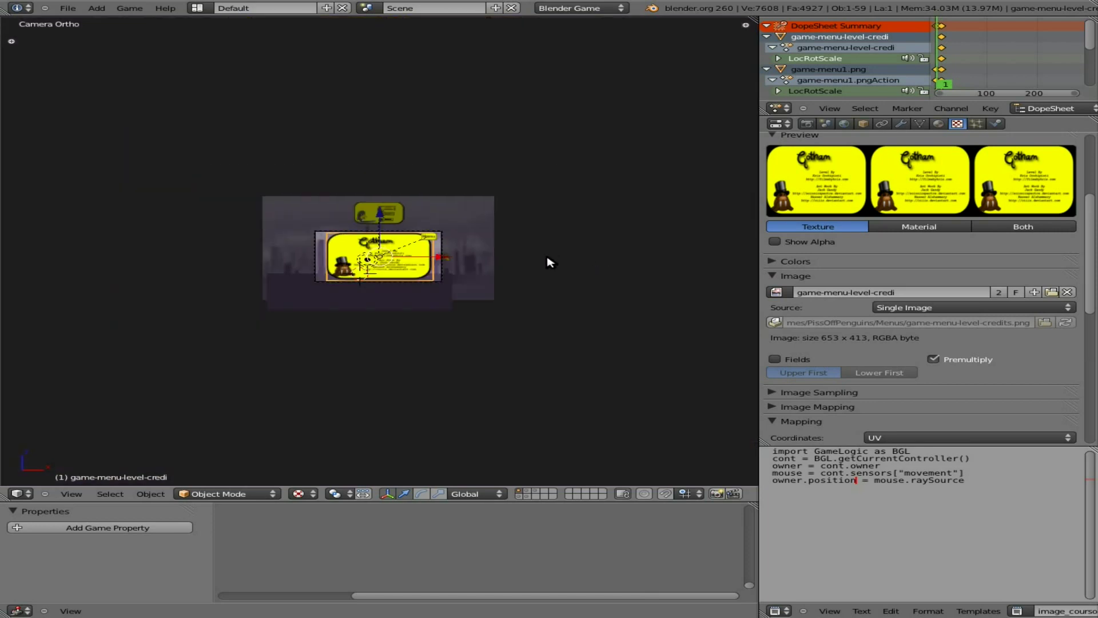
{"action": "key", "text": "g"}
{"action": "key", "text": "x"}
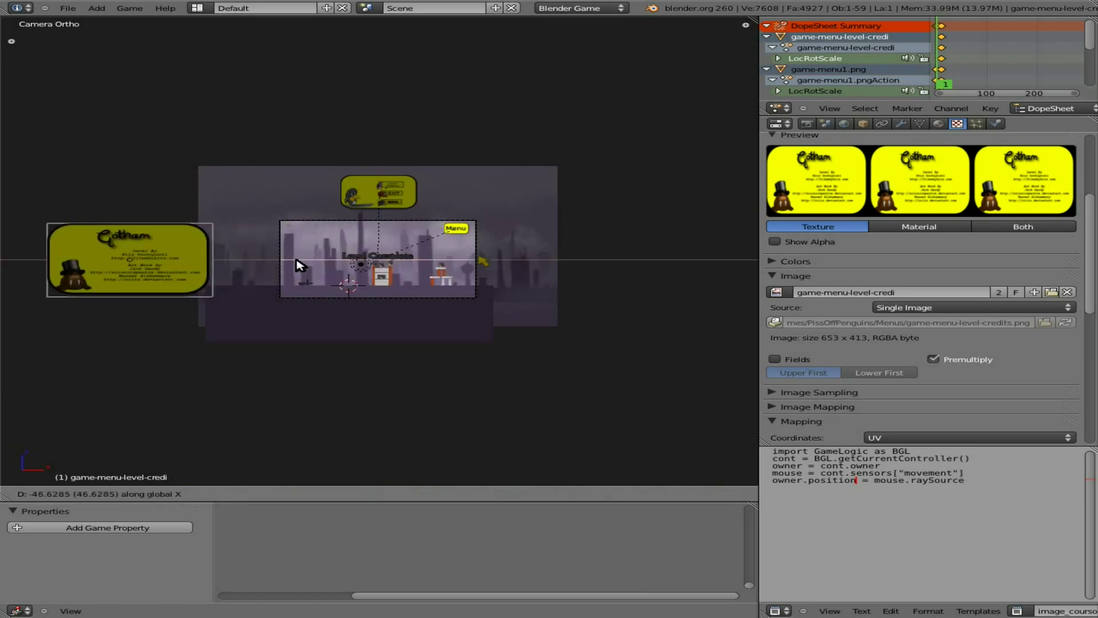
{"action": "left_click", "coordinate": [293, 265]}
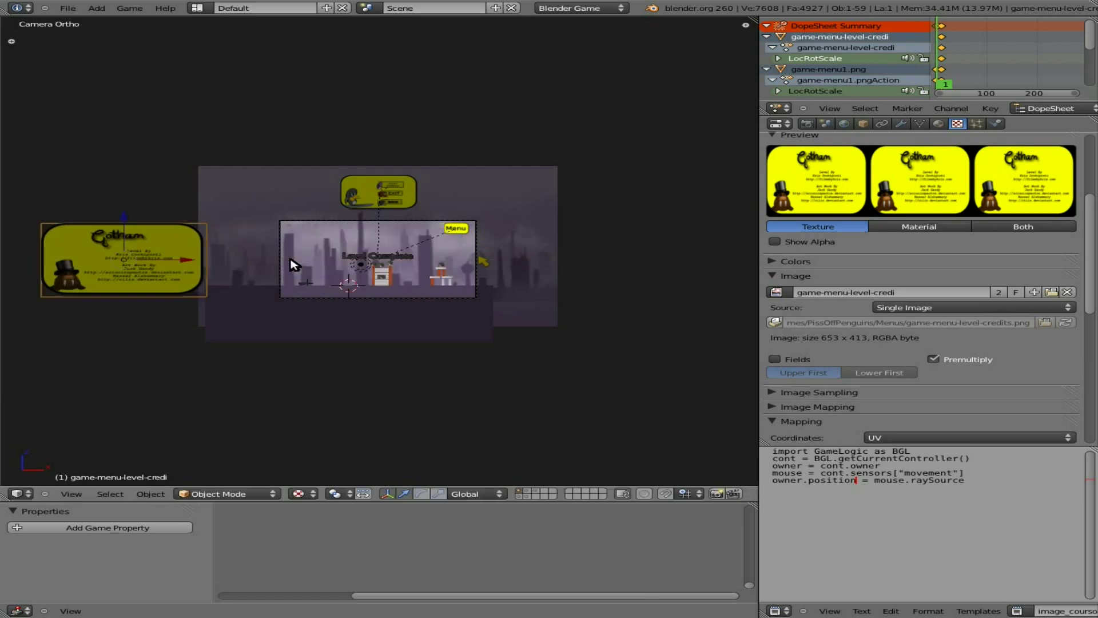
{"action": "key", "text": "i"}
{"action": "left_click", "coordinate": [292, 264]}
Step through frames 1 to 11 and back to check the credits plane's slide-in animation
{"action": "key", "text": "Up"}
{"action": "key", "text": "Up"}
{"action": "key", "text": "Down"}
{"action": "key", "text": "Right"}
{"action": "key", "text": "Right"}
{"action": "key", "text": "Right"}
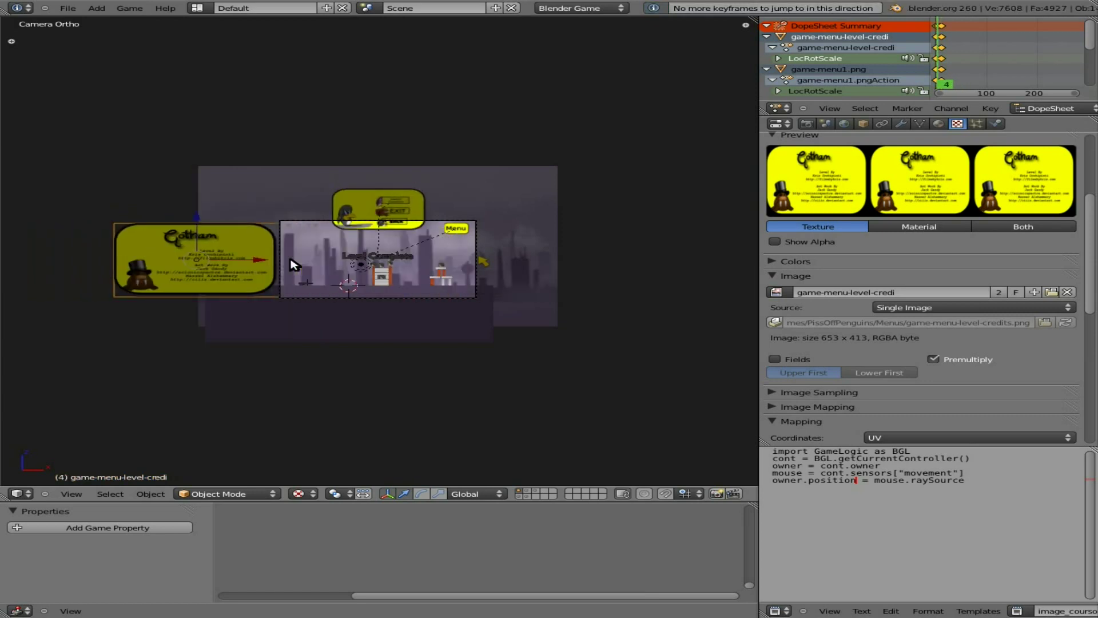
{"action": "key", "text": "Right"}
{"action": "key", "text": "Right"}
{"action": "key", "text": "Right"}
{"action": "key", "text": "Right"}
{"action": "key", "text": "Right"}
{"action": "key", "text": "Right"}
{"action": "key", "text": "Right"}
{"action": "key", "text": "Left"}
{"action": "key", "text": "Left"}
{"action": "key", "text": "Left"}
{"action": "key", "text": "Left"}
{"action": "key", "text": "Left"}
{"action": "key", "text": "Left"}
{"action": "key", "text": "Left"}
{"action": "key", "text": "Left"}
{"action": "key", "text": "Left"}
{"action": "key", "text": "Left"}
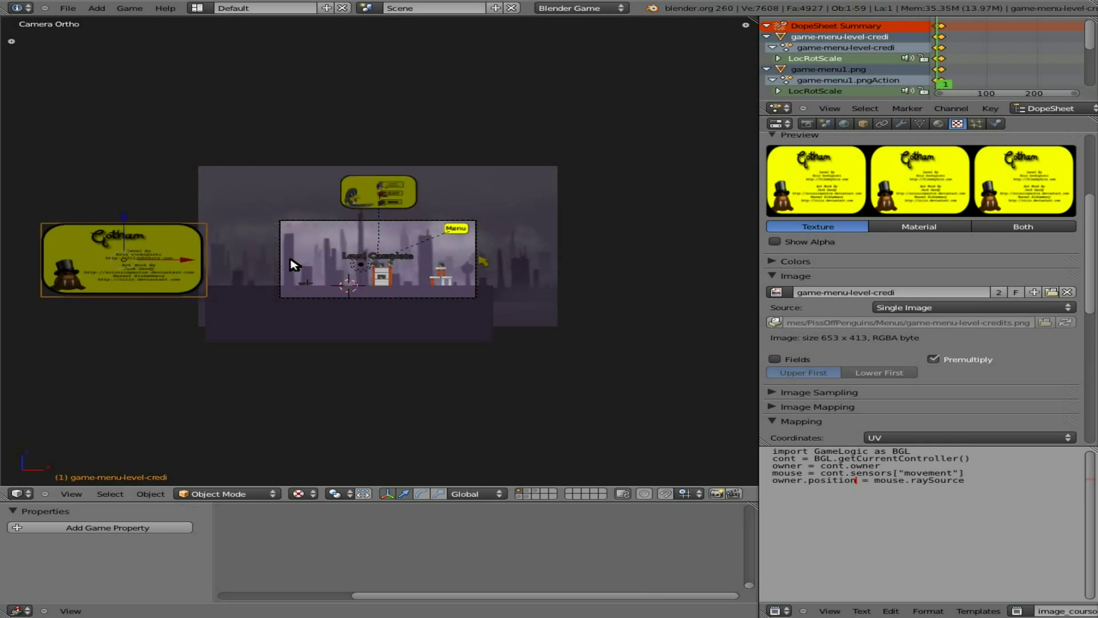
Examine the Menu button's sensors, controllers and Ping Pong Action actuator in the maximized logic editor
{"action": "right_click", "coordinate": [388, 188]}
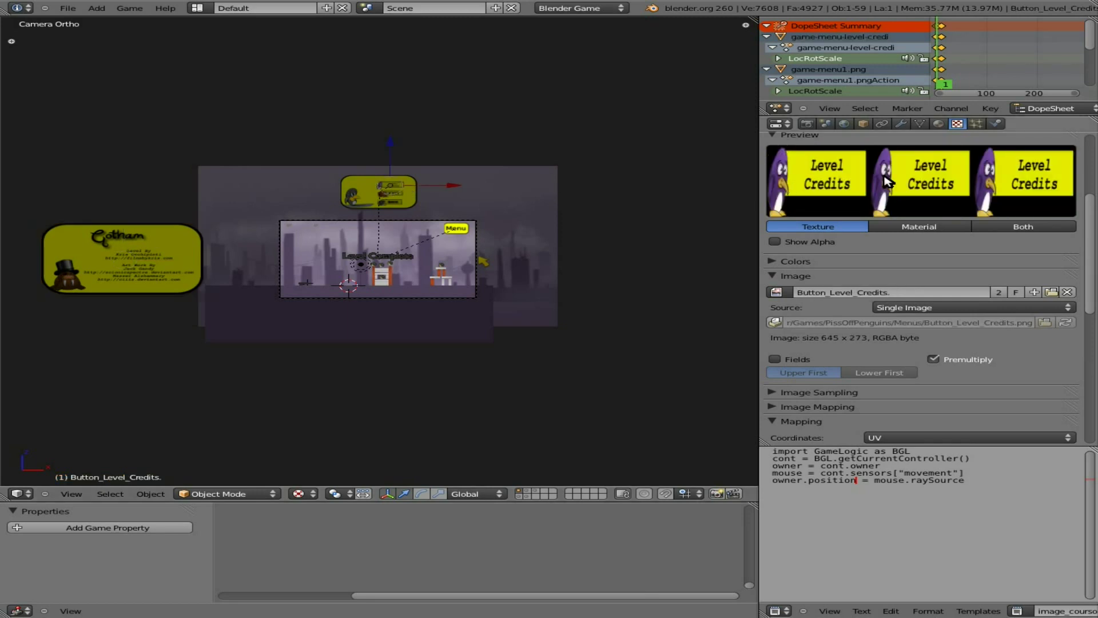
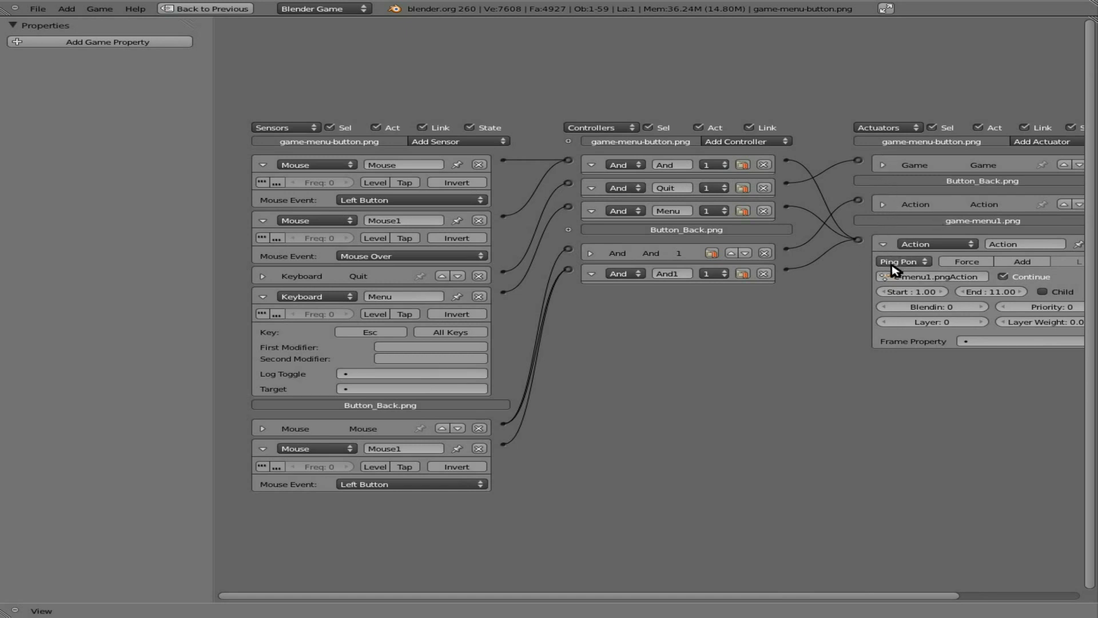
{"action": "middle_click_drag", "start_coordinate": [829, 306], "coordinate": [706, 294]}
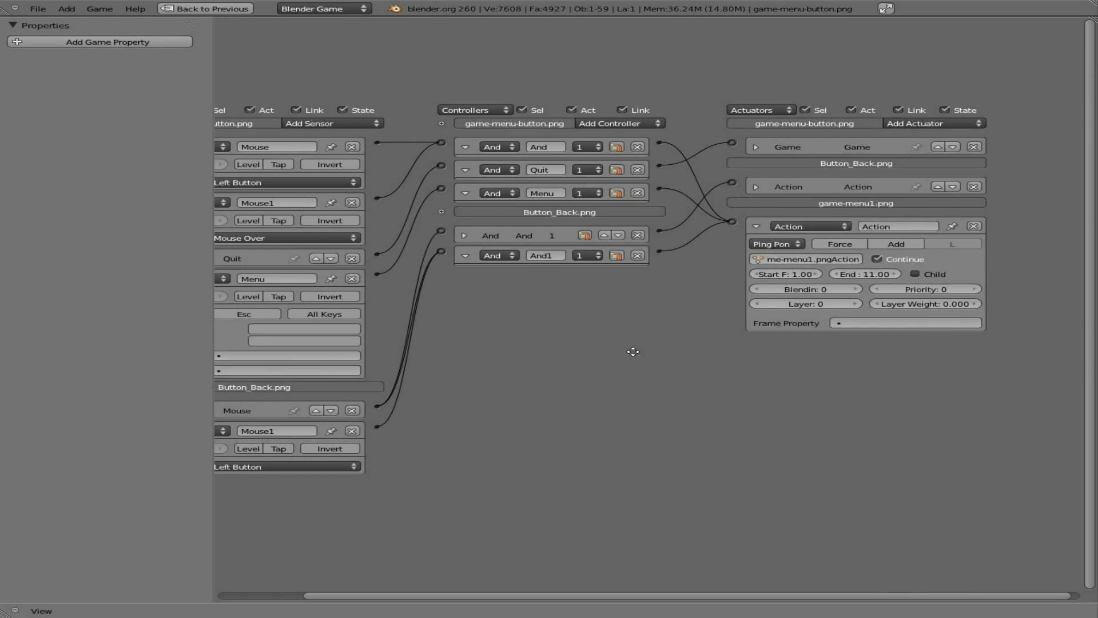
{"action": "middle_click_drag", "start_coordinate": [632, 348], "coordinate": [769, 345]}
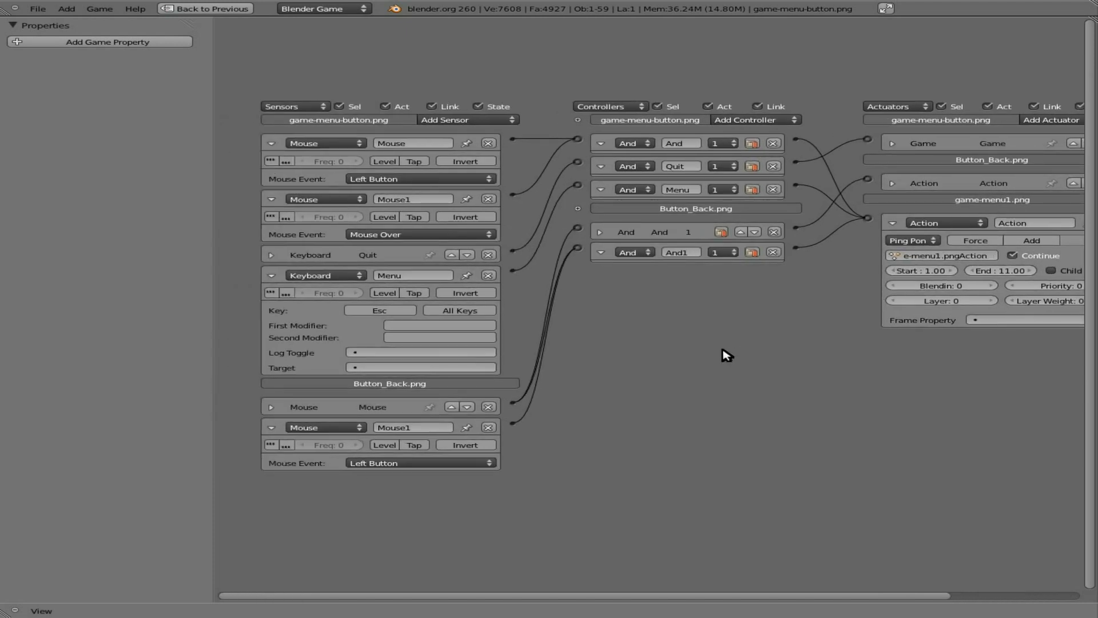
{"action": "key", "text": "ctrl+Up"}
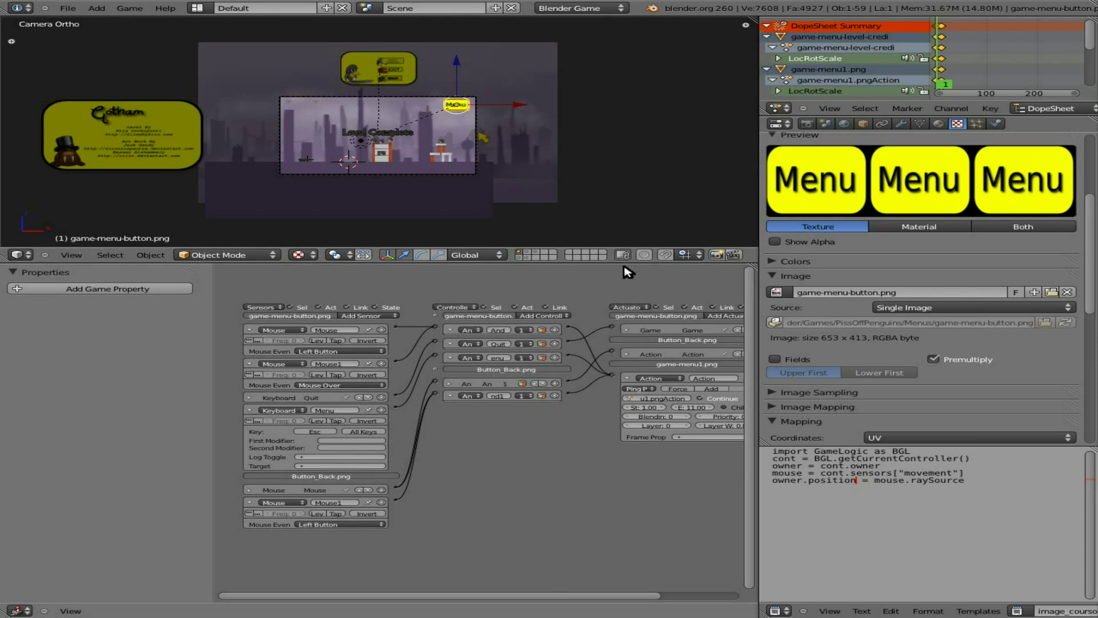
Enlarge the 3D view by shrinking the logic editor below it and select the Level Credits button in the menu panel
{"action": "left_click_drag", "start_coordinate": [625, 263], "coordinate": [635, 465]}
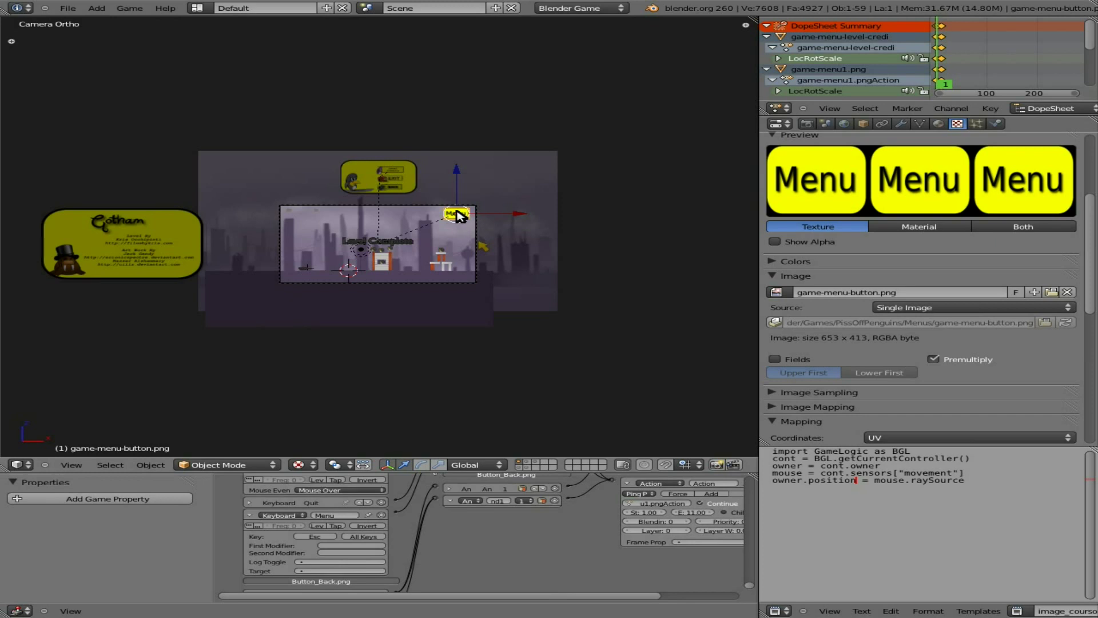
{"action": "right_click", "coordinate": [399, 175]}
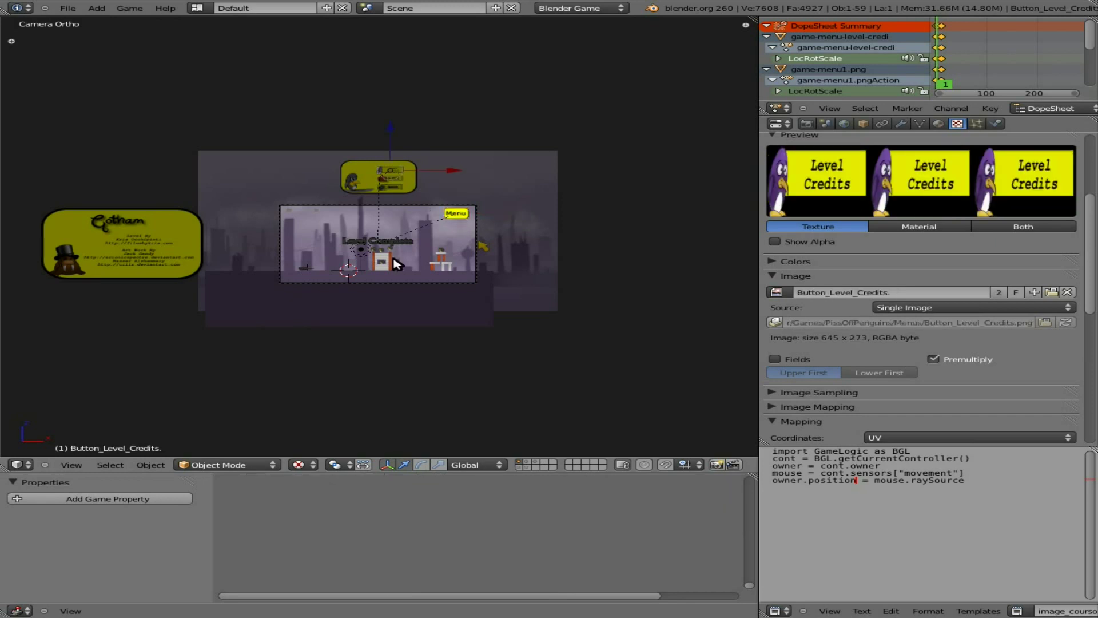
Add two Mouse sensors to the Level Credits button, keeping Left Button on the first and setting the second to Mouse Over
{"action": "middle_click_drag", "start_coordinate": [424, 505], "coordinate": [397, 605]}
{"action": "left_click", "coordinate": [402, 492]}
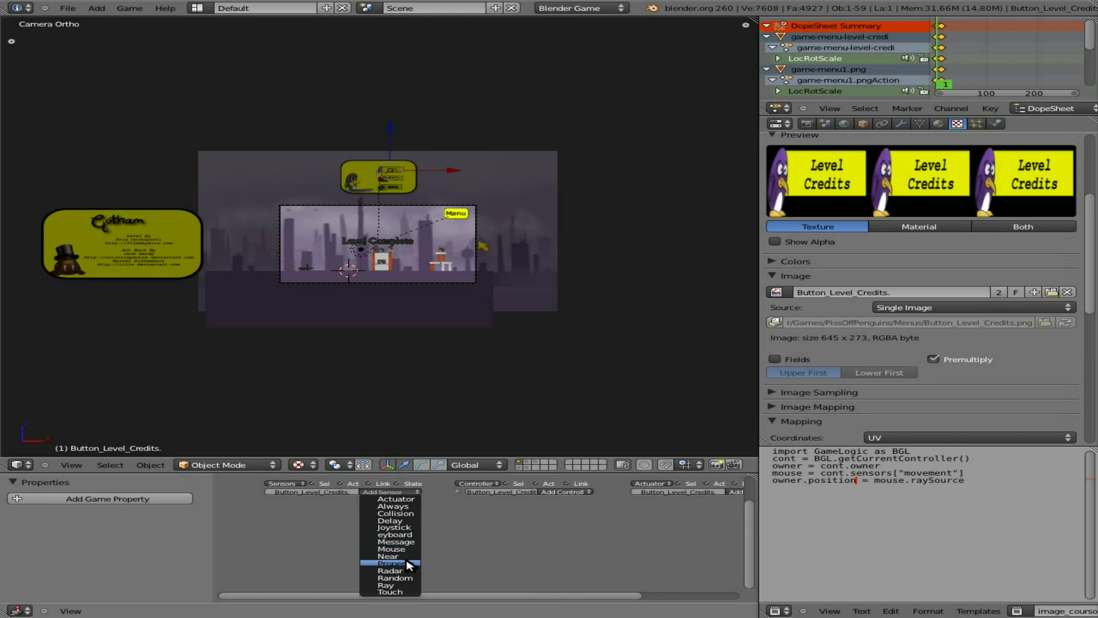
{"action": "left_click", "coordinate": [407, 549]}
{"action": "left_click", "coordinate": [397, 493]}
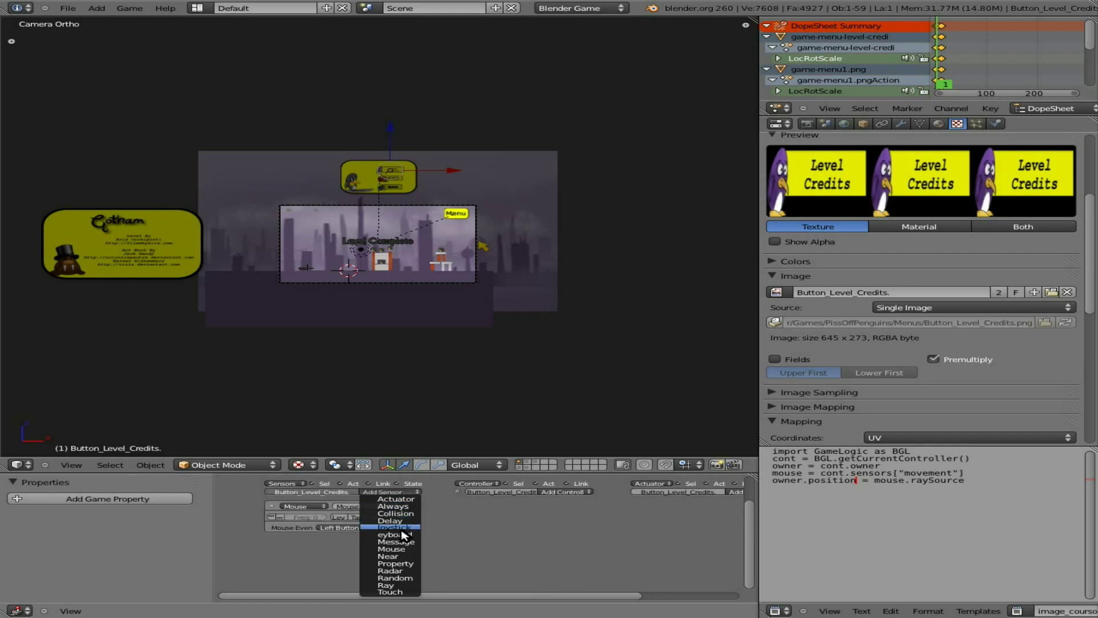
{"action": "left_click", "coordinate": [411, 549]}
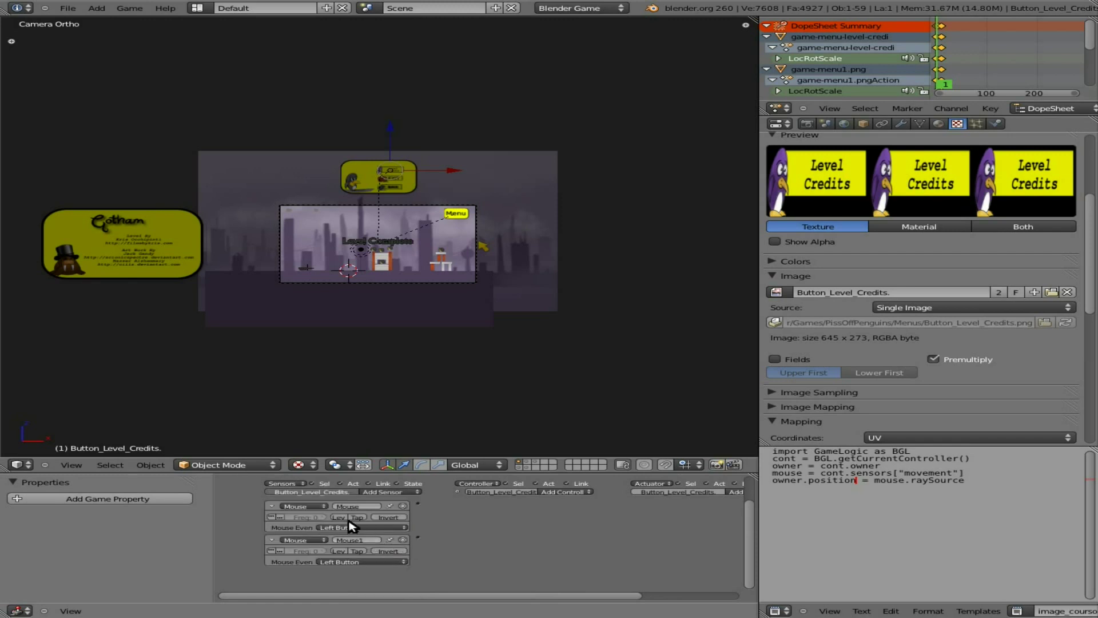
{"action": "left_click", "coordinate": [343, 564]}
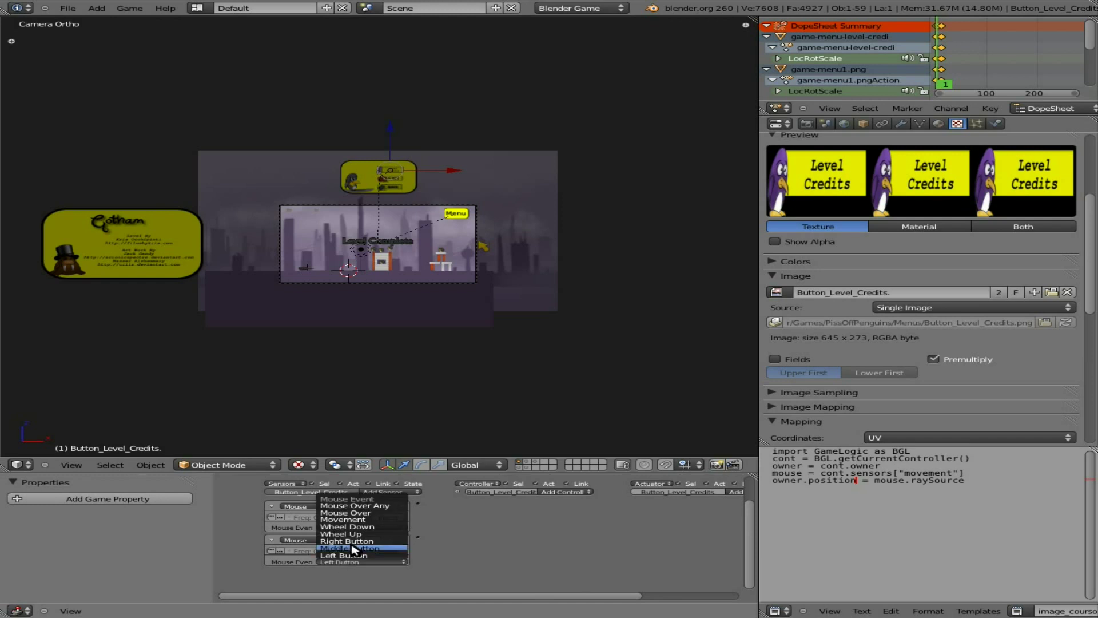
{"action": "left_click", "coordinate": [364, 517]}
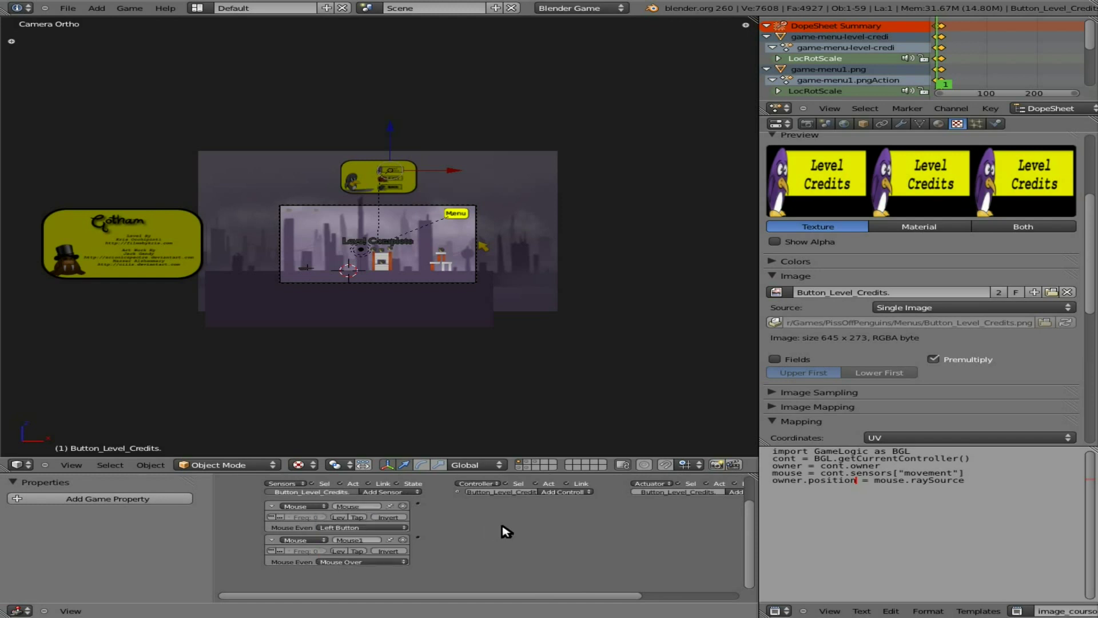
Add an And controller to the Level Credits button and link both Mouse sensors to it
{"action": "left_click", "coordinate": [559, 493]}
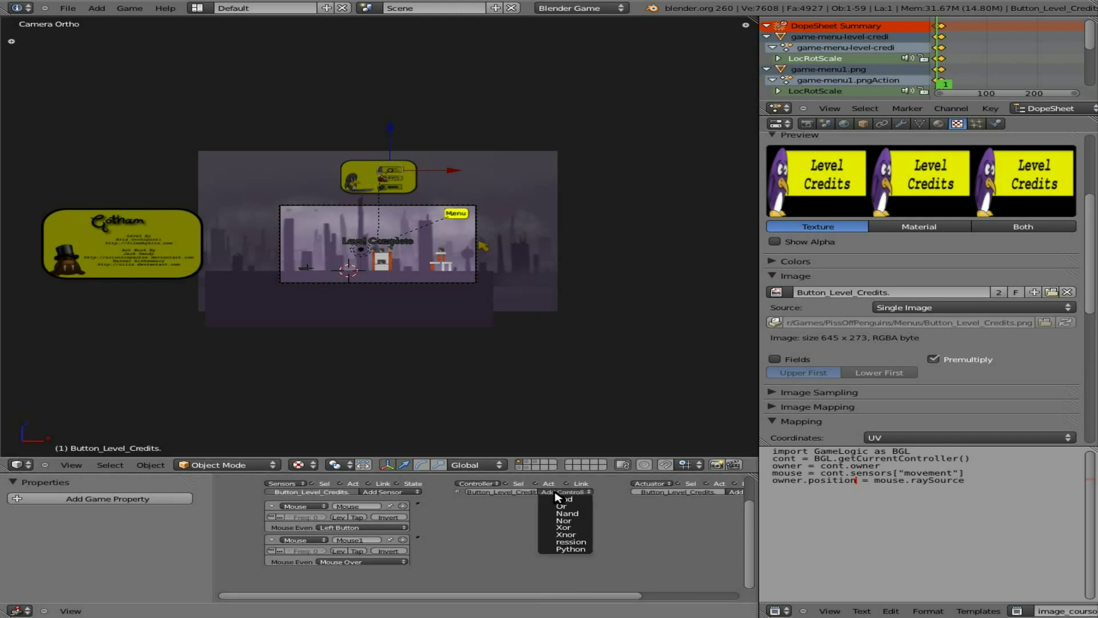
{"action": "left_click", "coordinate": [561, 499]}
{"action": "left_click_drag", "start_coordinate": [419, 503], "coordinate": [457, 503]}
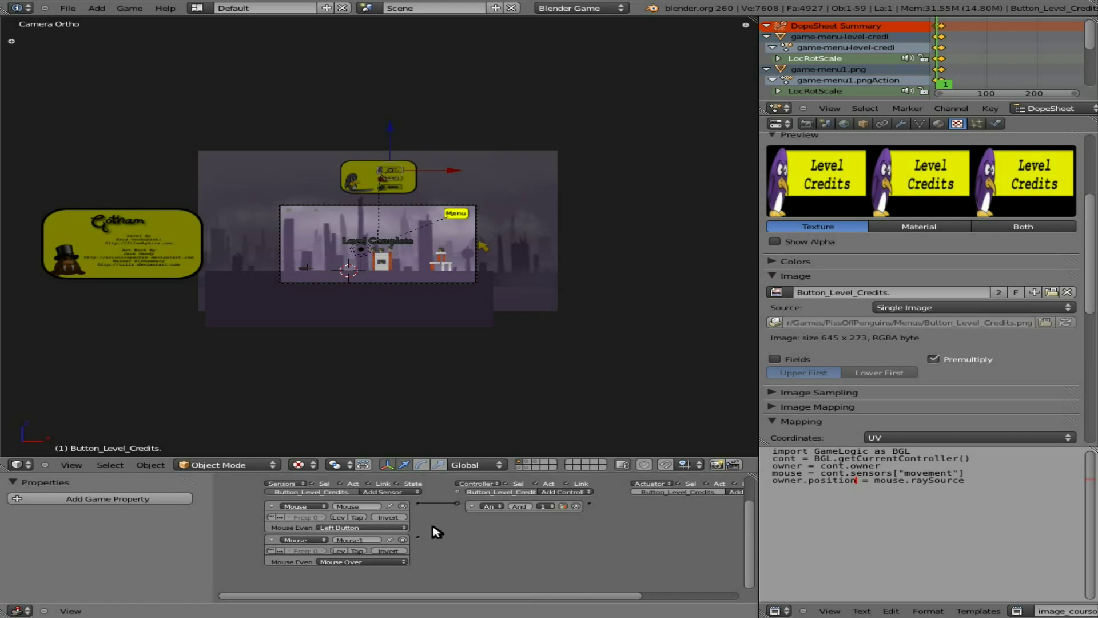
{"action": "left_click_drag", "start_coordinate": [418, 538], "coordinate": [458, 503]}
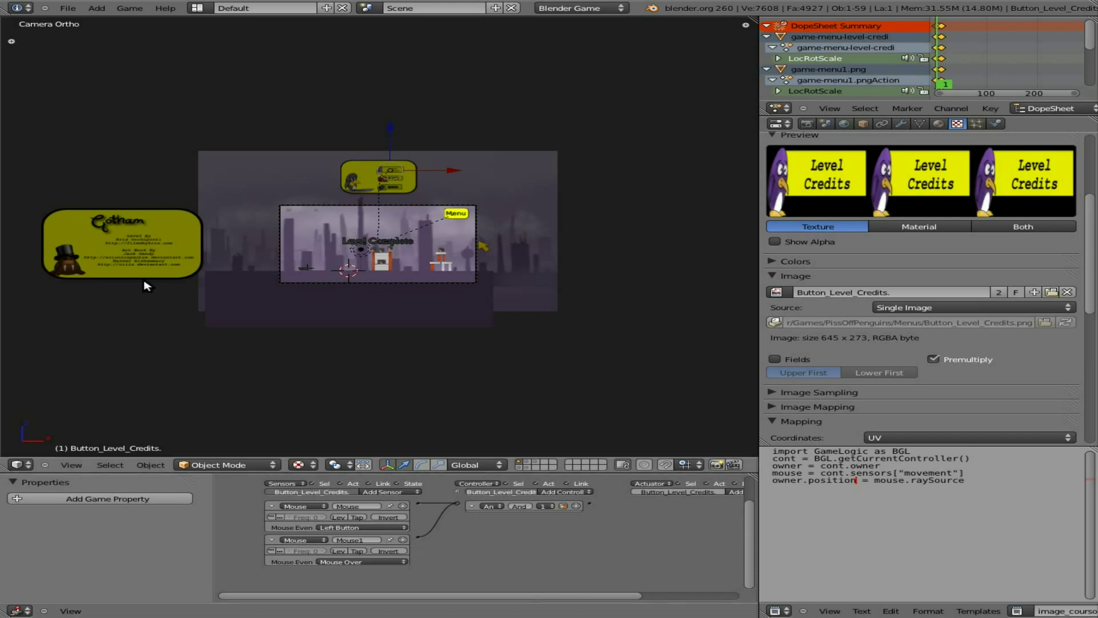
Add the off-camera Gotham credits plane to the selection and give it an Action actuator
{"action": "right_click", "coordinate": [123, 272], "text": "shift"}
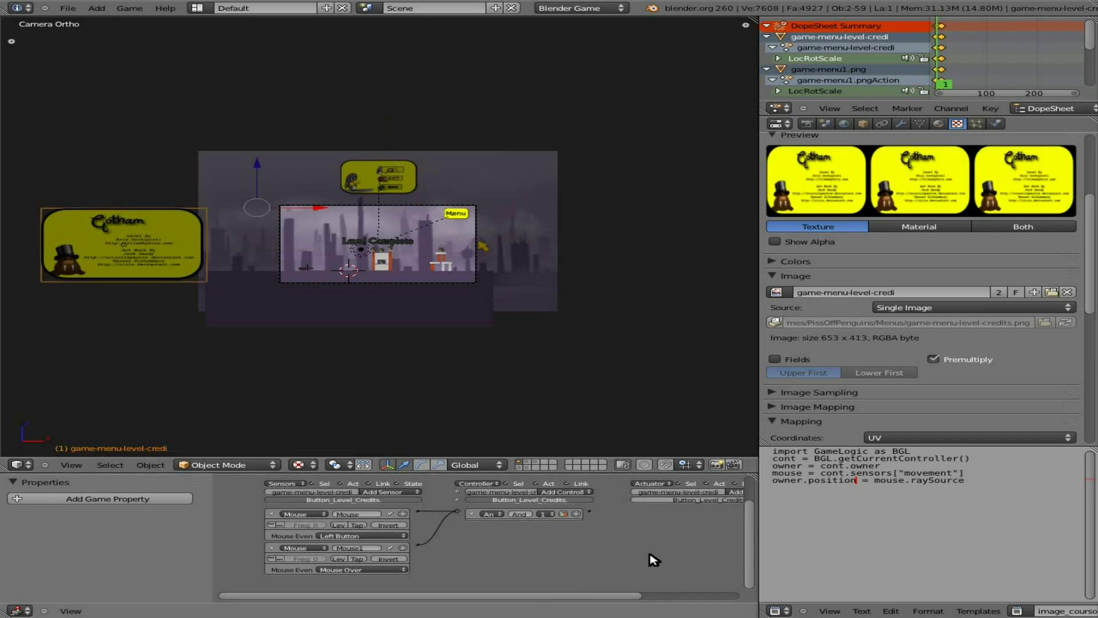
{"action": "middle_click_drag", "start_coordinate": [651, 559], "coordinate": [522, 517]}
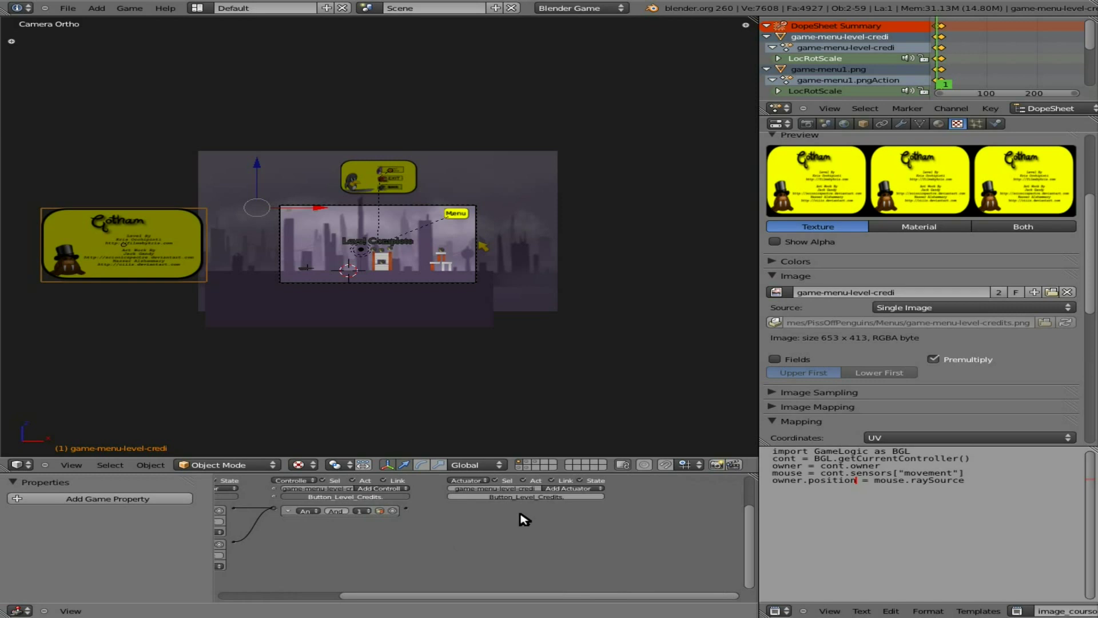
{"action": "left_click", "coordinate": [570, 489]}
{"action": "left_click", "coordinate": [574, 495]}
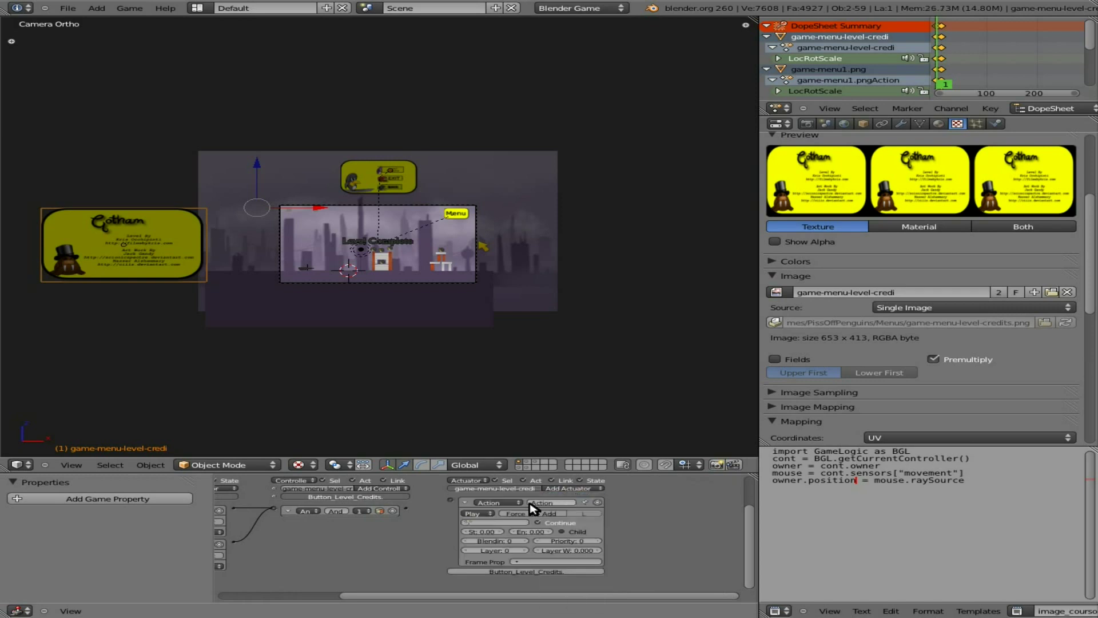
Set the credits plane's Action actuator to Ping Pong from frame 1 to 11 and link the button's And controller to it
{"action": "left_click", "coordinate": [493, 514]}
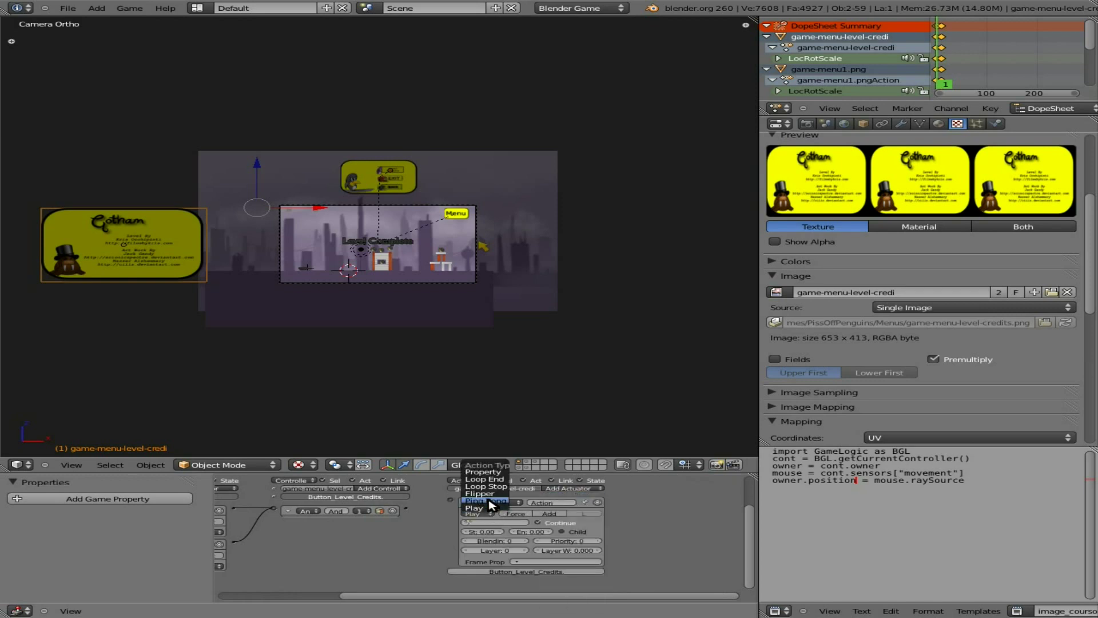
{"action": "left_click", "coordinate": [494, 515]}
{"action": "left_click", "coordinate": [487, 532]}
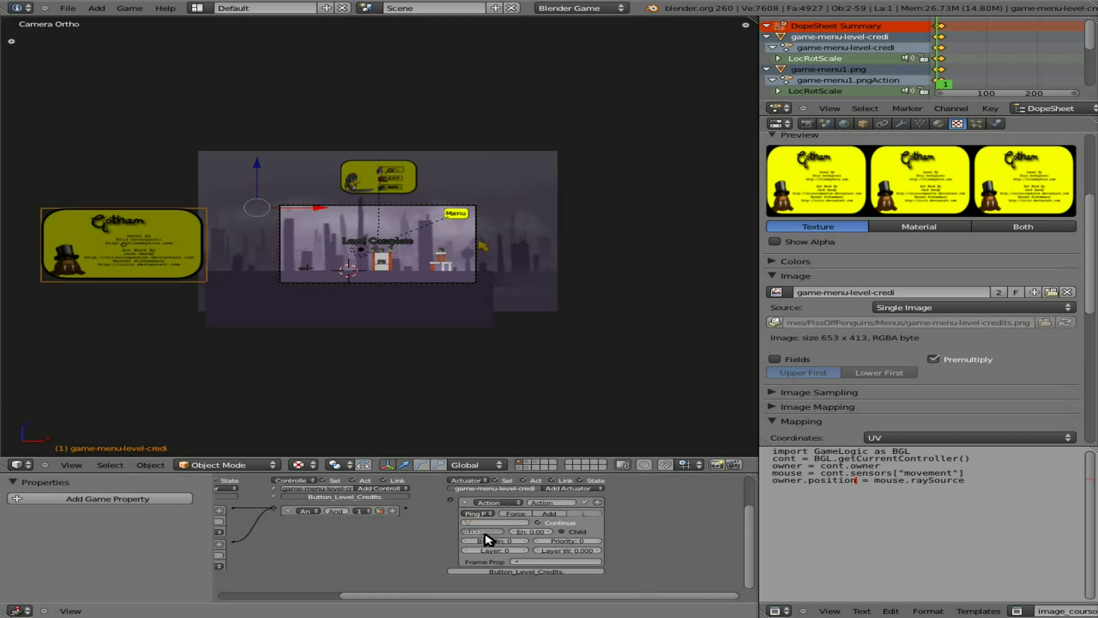
{"action": "type", "text": "1"}
{"action": "key", "text": "Return"}
{"action": "left_click_drag", "start_coordinate": [404, 509], "coordinate": [450, 499]}
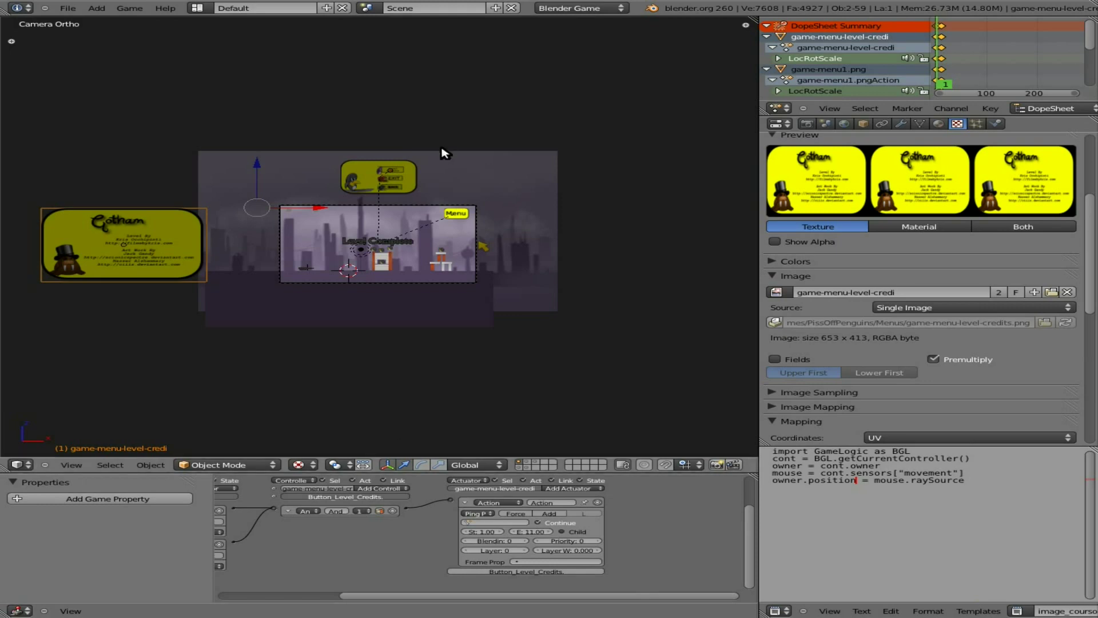
Run the game, test opening and closing the menu panel with the Menu button, and stop the game
{"action": "scroll", "coordinate": [439, 236], "scroll_direction": "up", "scroll_amount": 8}
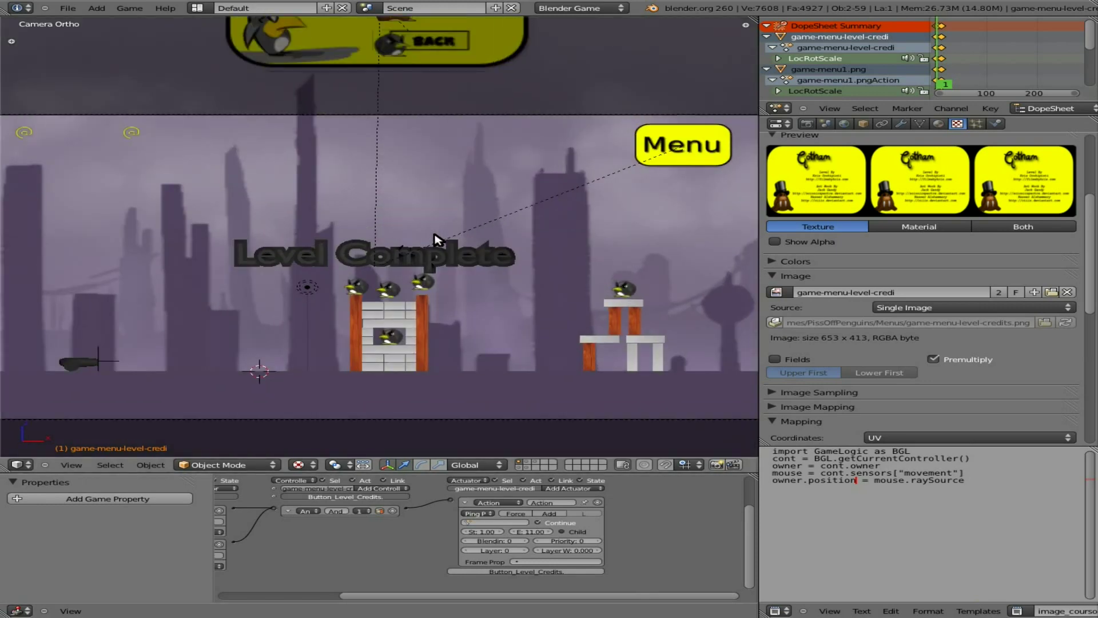
{"action": "scroll", "coordinate": [437, 239], "scroll_direction": "down", "scroll_amount": 1}
{"action": "key", "text": "p"}
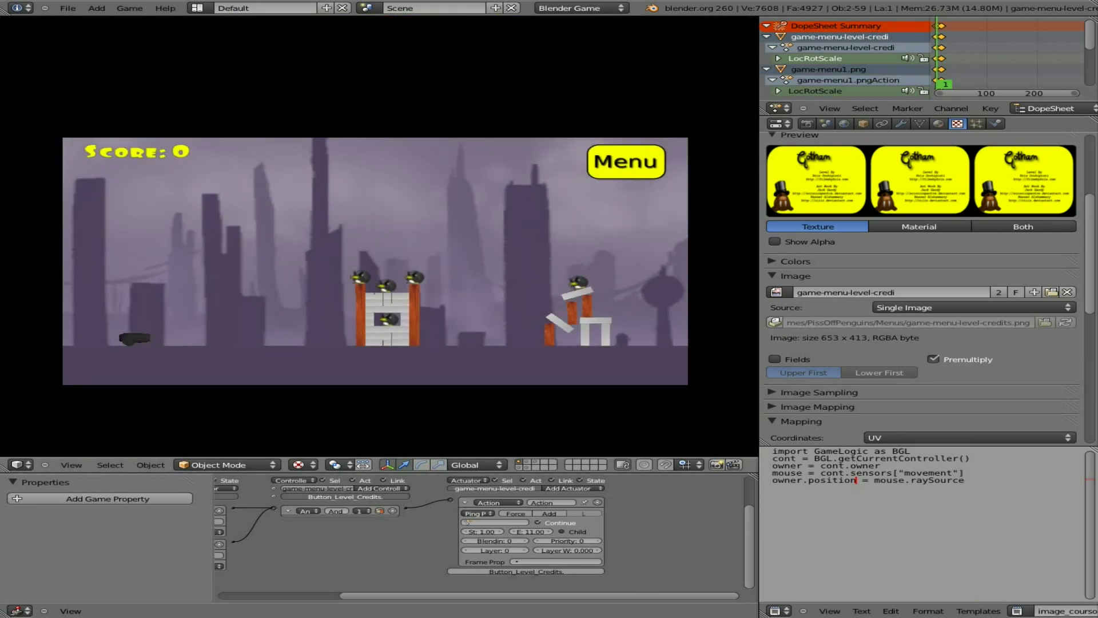
{"action": "left_click", "coordinate": [601, 181]}
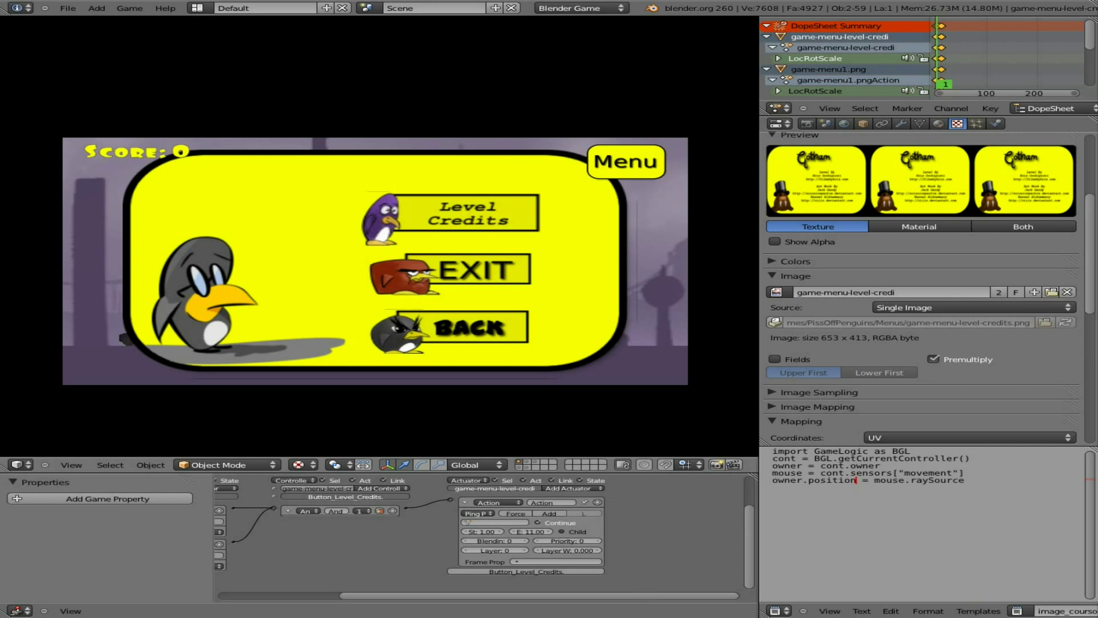
{"action": "left_click", "coordinate": [605, 193]}
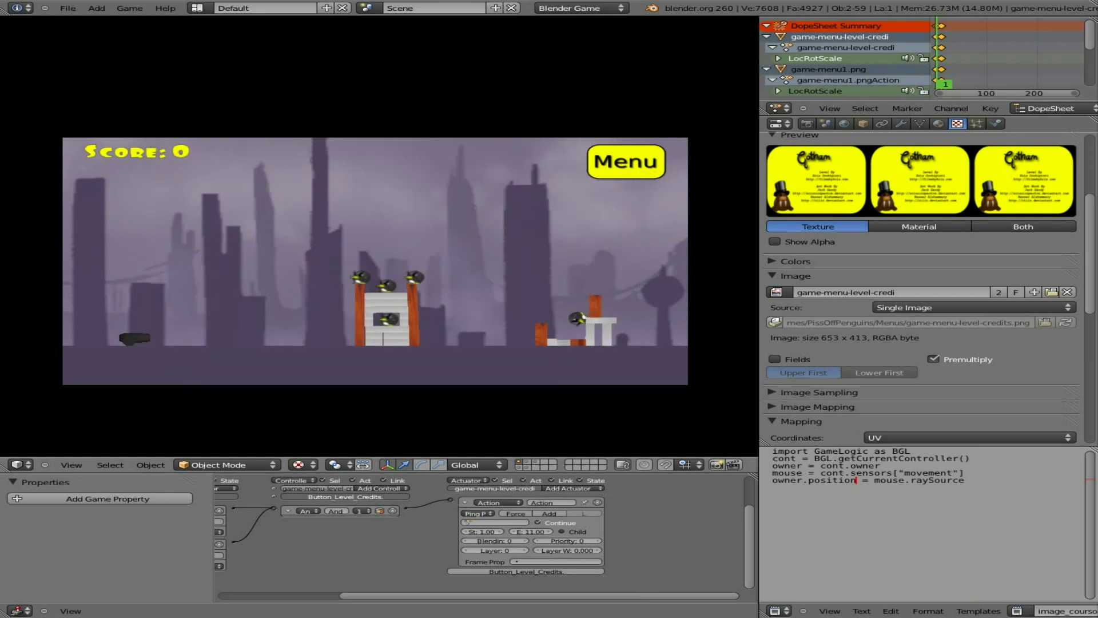
{"action": "key", "text": "Escape"}
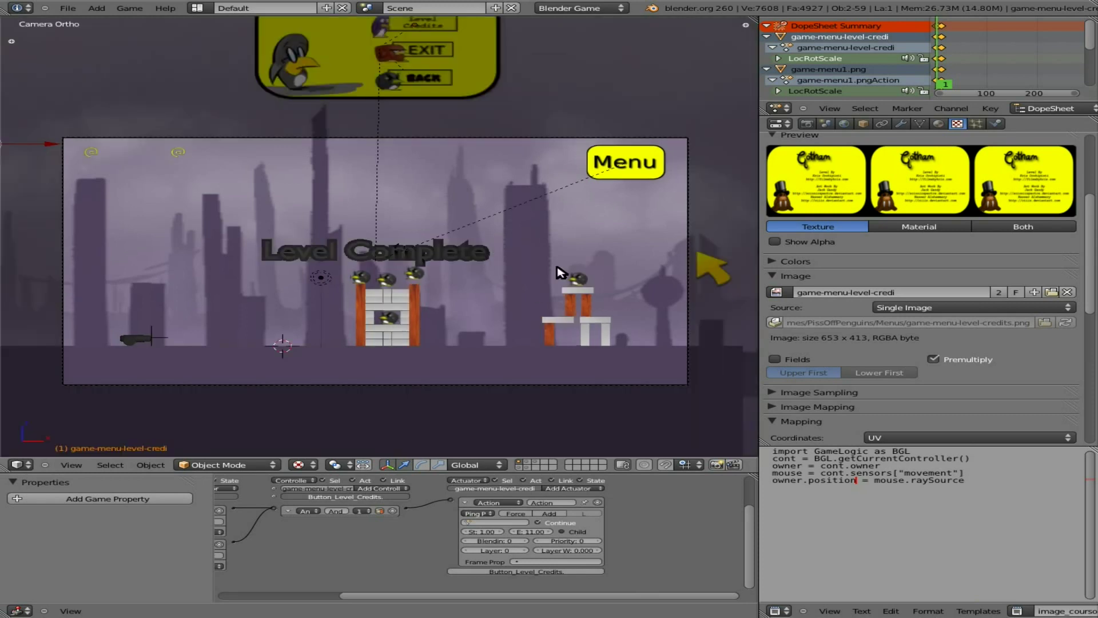
Examine the action settings in the Menu button's logic bricks and step frames 1 to 3 and back to check the menu panel's motion
{"action": "right_click", "coordinate": [597, 157]}
{"action": "scroll", "coordinate": [646, 515], "scroll_direction": "down", "scroll_amount": 4}
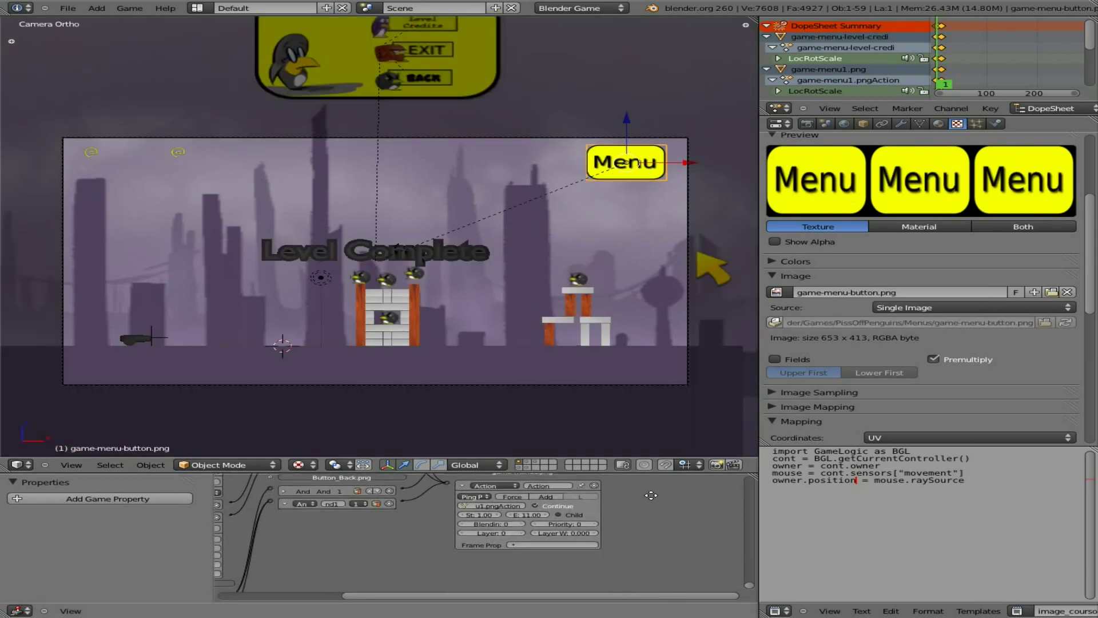
{"action": "scroll", "coordinate": [650, 495], "scroll_direction": "up", "scroll_amount": 3}
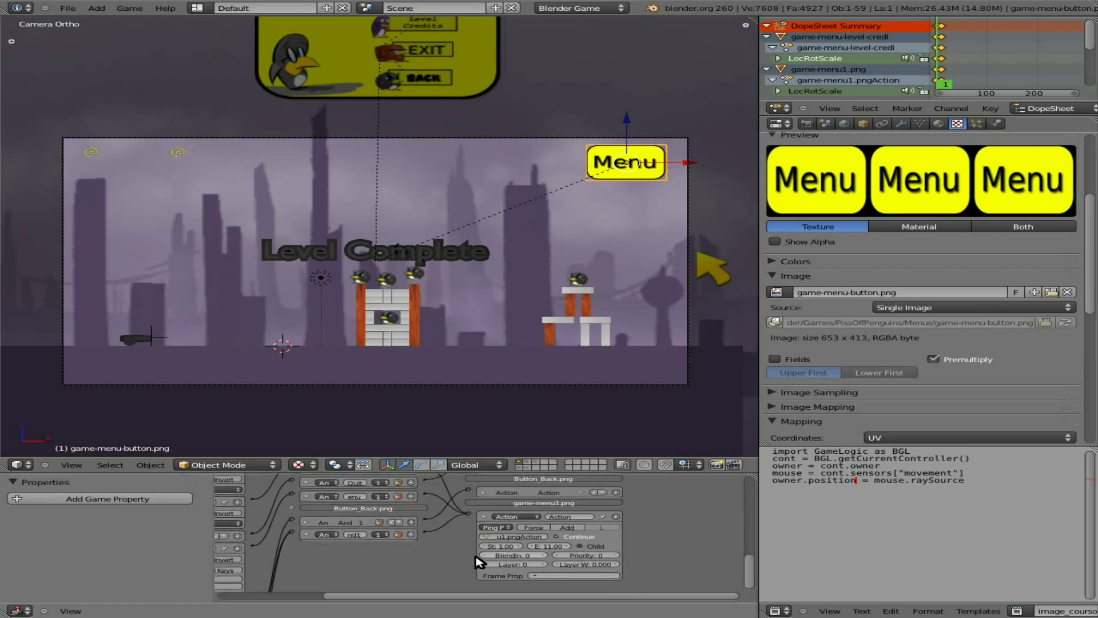
{"action": "middle_click_drag", "start_coordinate": [434, 563], "coordinate": [357, 554]}
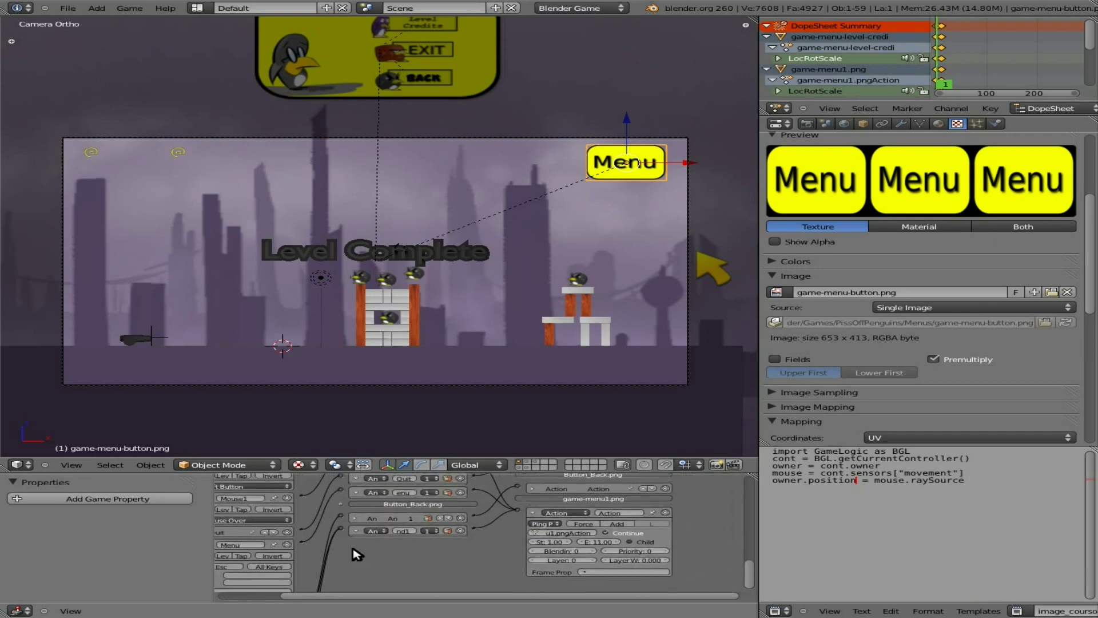
{"action": "key", "text": "Right"}
{"action": "key", "text": "Right"}
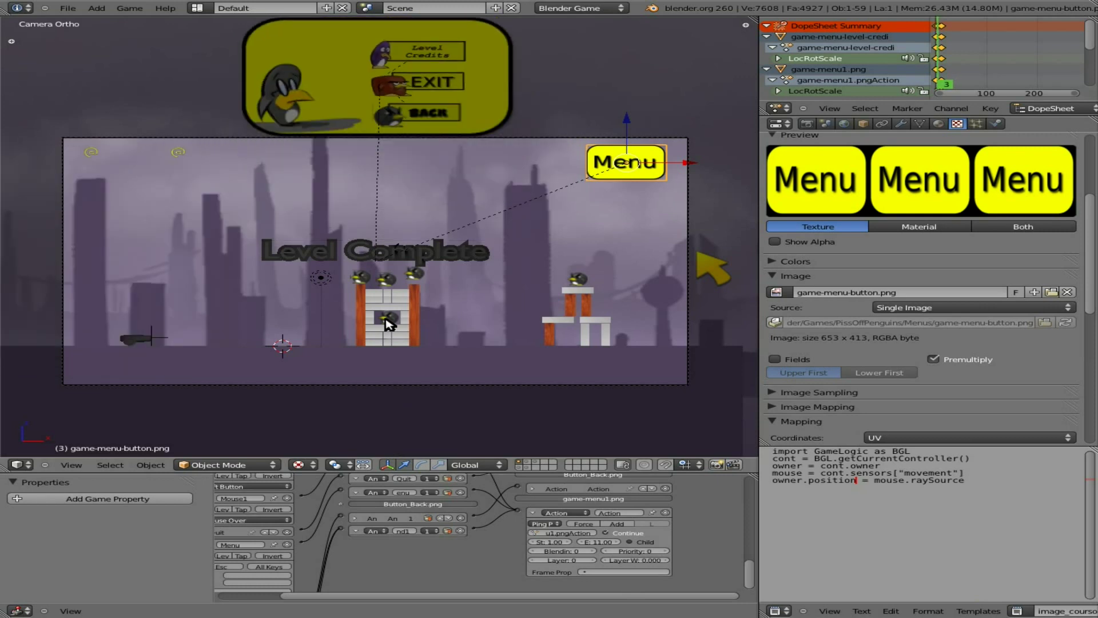
{"action": "key", "text": "Left"}
{"action": "key", "text": "Left"}
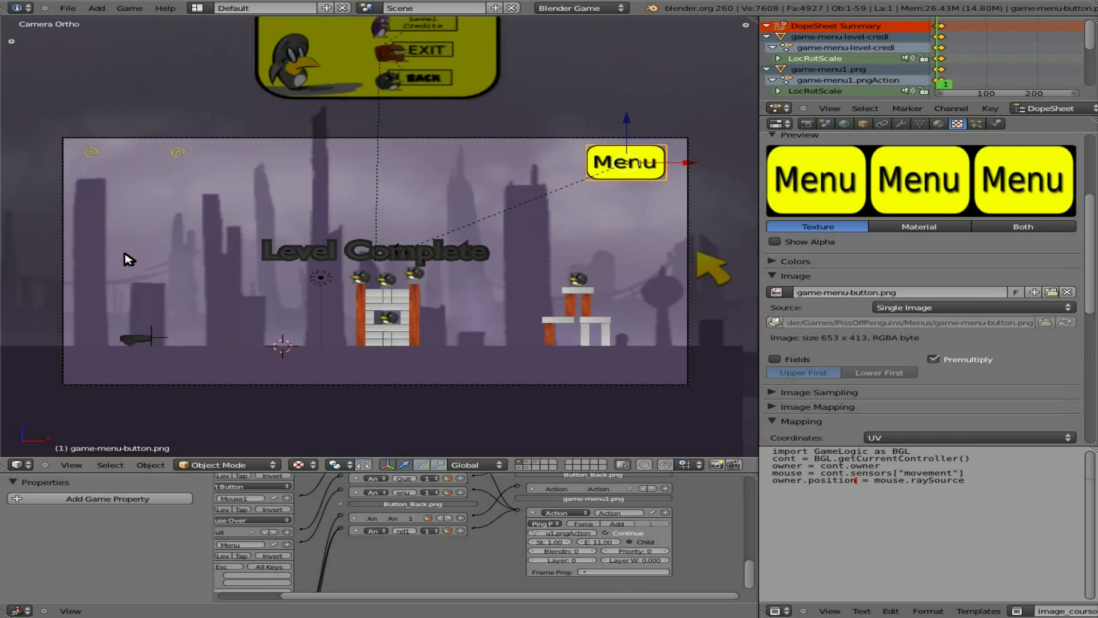
Select the credits plane and assign the game-menu-level-credi action to its Ping Pong Action actuator
{"action": "middle_click_drag", "start_coordinate": [128, 255], "coordinate": [412, 275], "text": "shift"}
{"action": "right_click", "coordinate": [28, 298]}
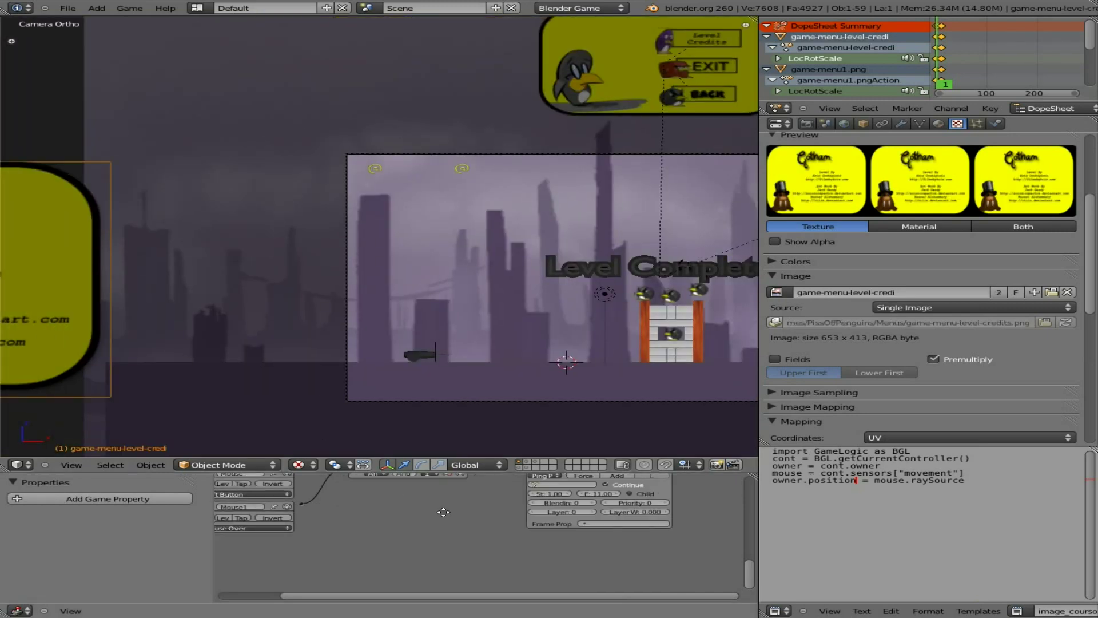
{"action": "middle_click_drag", "start_coordinate": [387, 547], "coordinate": [546, 537]}
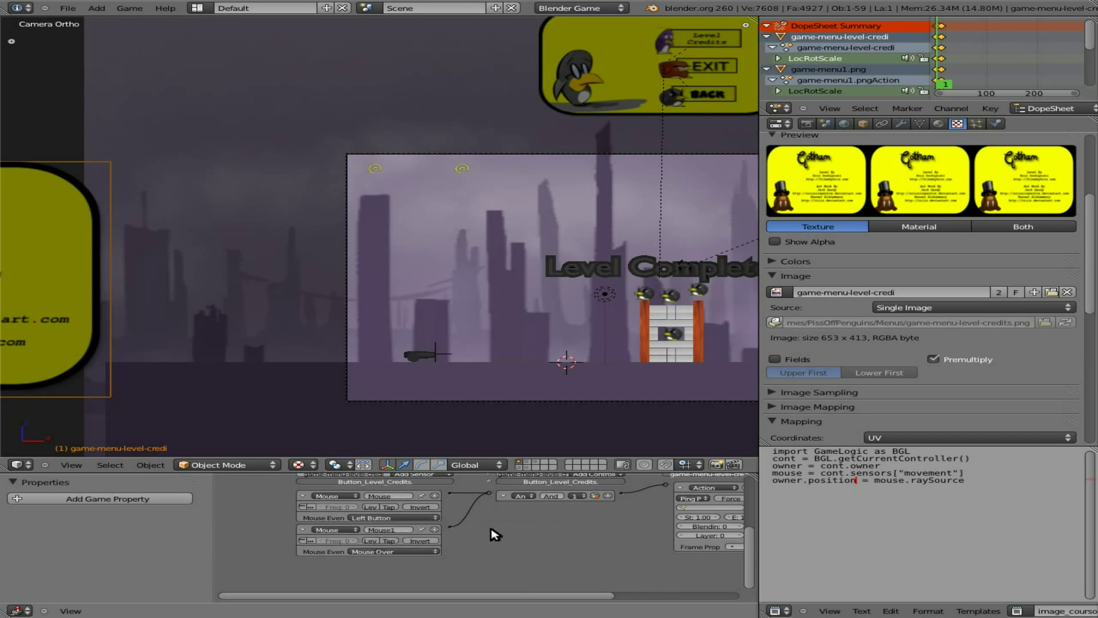
{"action": "middle_click_drag", "start_coordinate": [559, 539], "coordinate": [349, 554]}
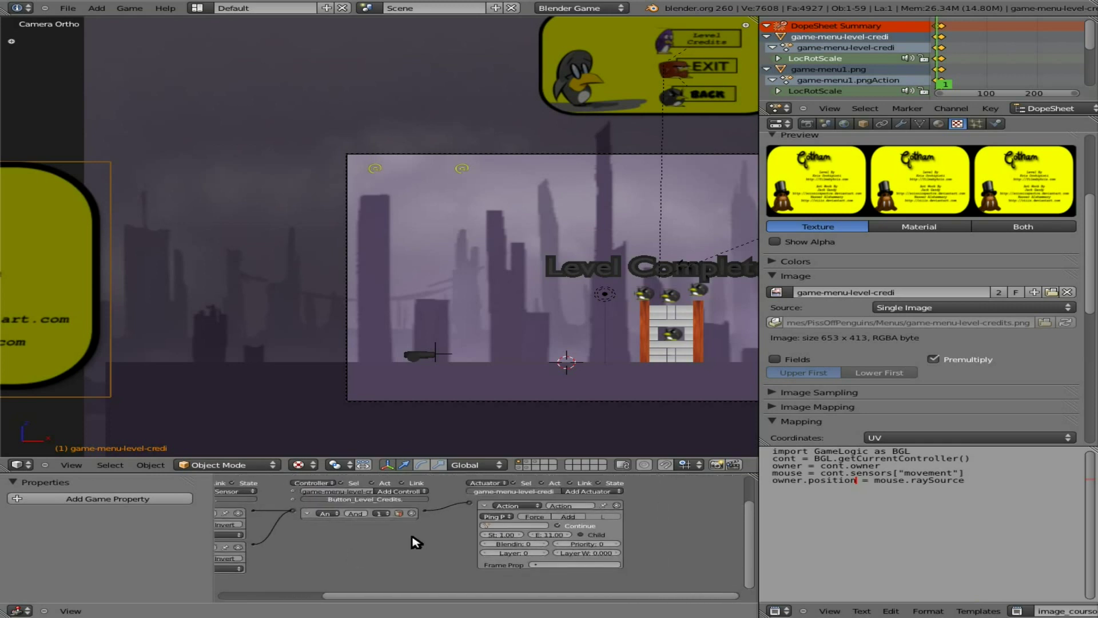
{"action": "left_click", "coordinate": [498, 525]}
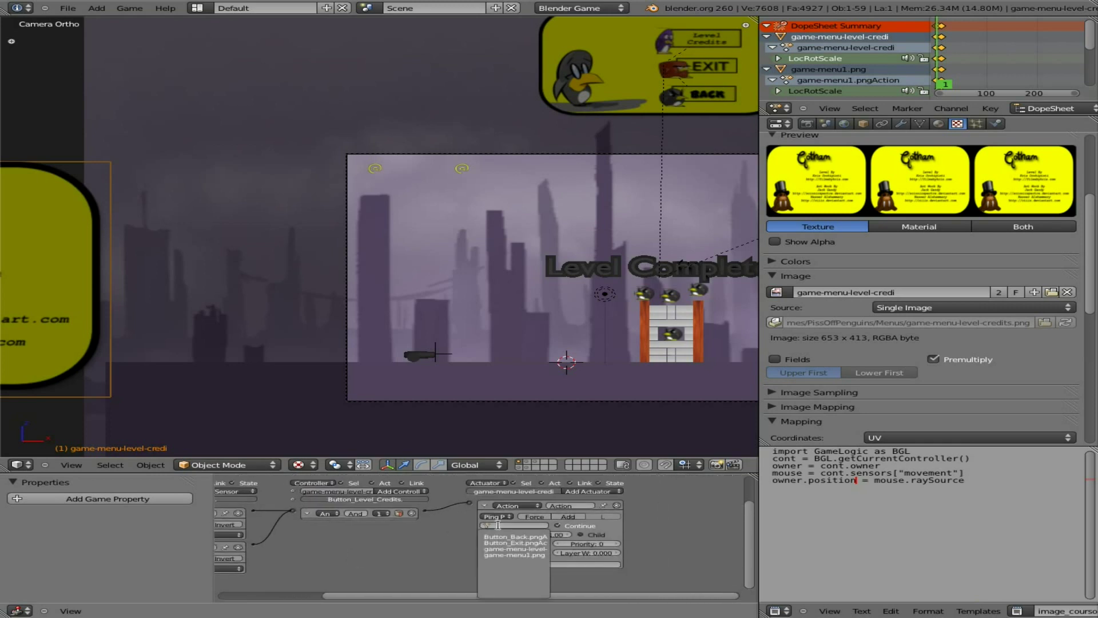
{"action": "left_click", "coordinate": [532, 549]}
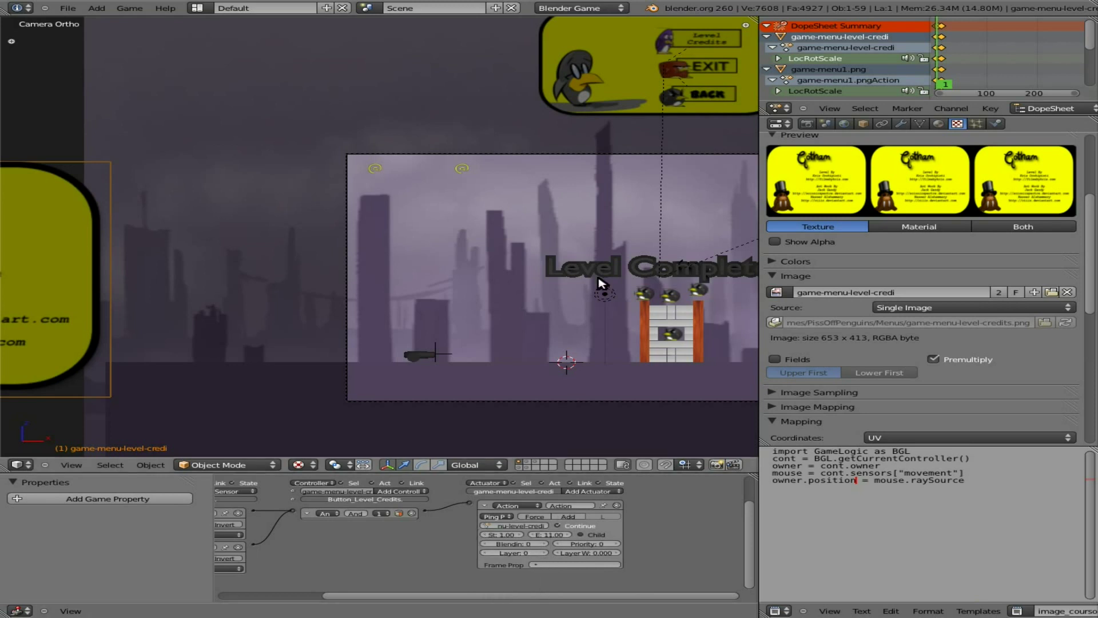
Run the game, open the menu panel, test the Level Credits button to bring in the credits panel, and stop the game
{"action": "middle_click_drag", "start_coordinate": [615, 331], "coordinate": [317, 318], "text": "shift"}
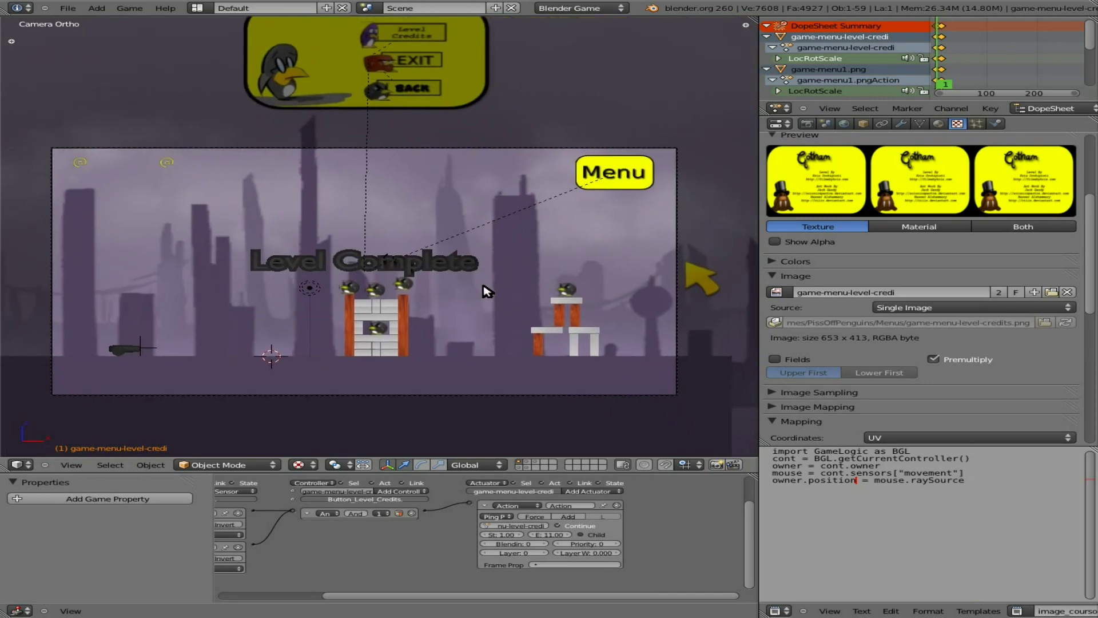
{"action": "key", "text": "p"}
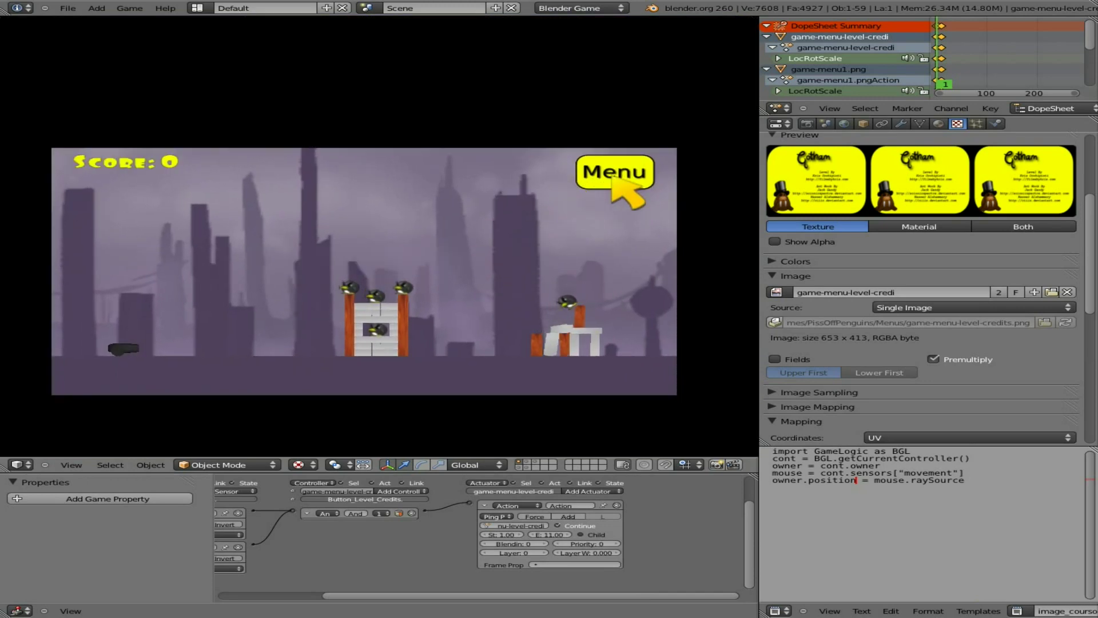
{"action": "left_click", "coordinate": [610, 175]}
{"action": "left_click", "coordinate": [464, 220]}
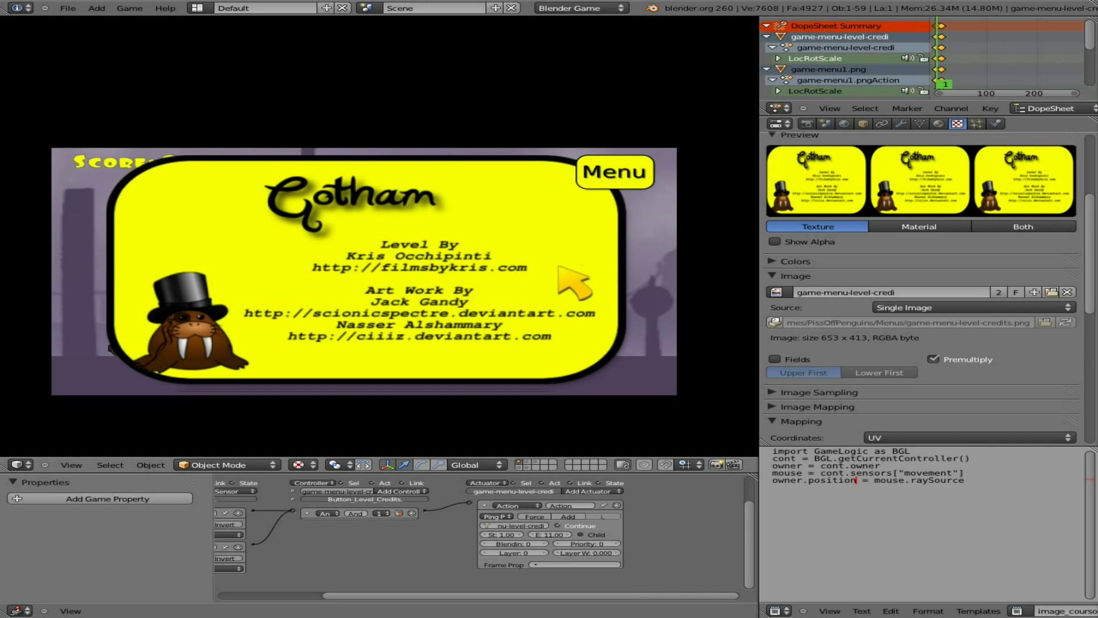
{"action": "key", "text": "Escape"}
Add an Integer game property named show to the credits plane
{"action": "middle_click_drag", "start_coordinate": [400, 557], "coordinate": [442, 544]}
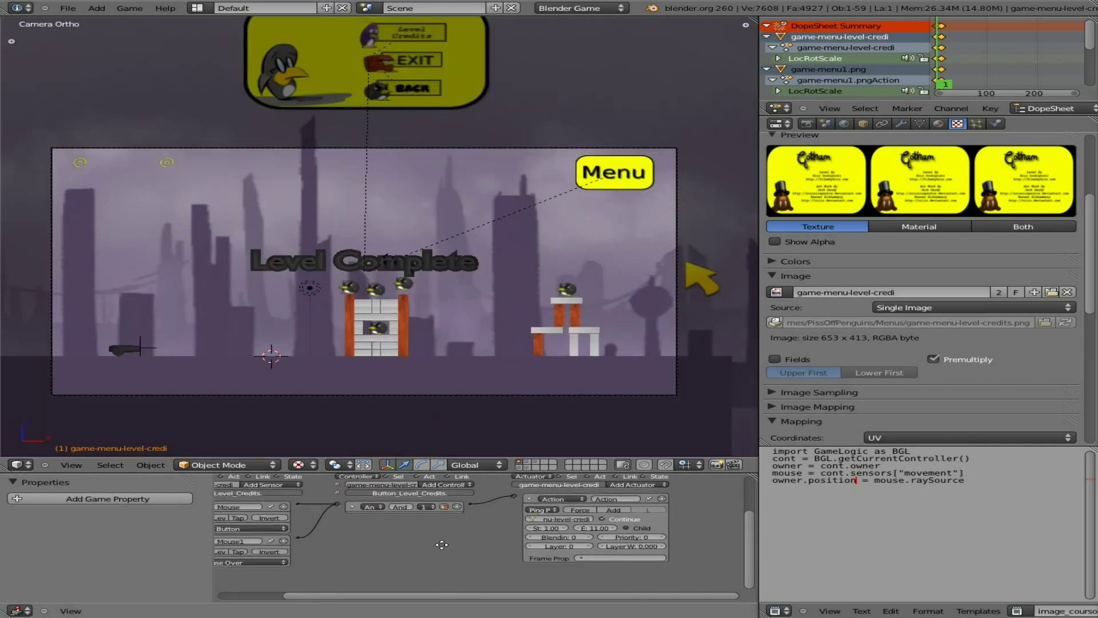
{"action": "scroll", "coordinate": [458, 541], "scroll_direction": "down", "scroll_amount": 1, "text": "ctrl"}
{"action": "scroll", "coordinate": [458, 520], "scroll_direction": "down", "scroll_amount": 2}
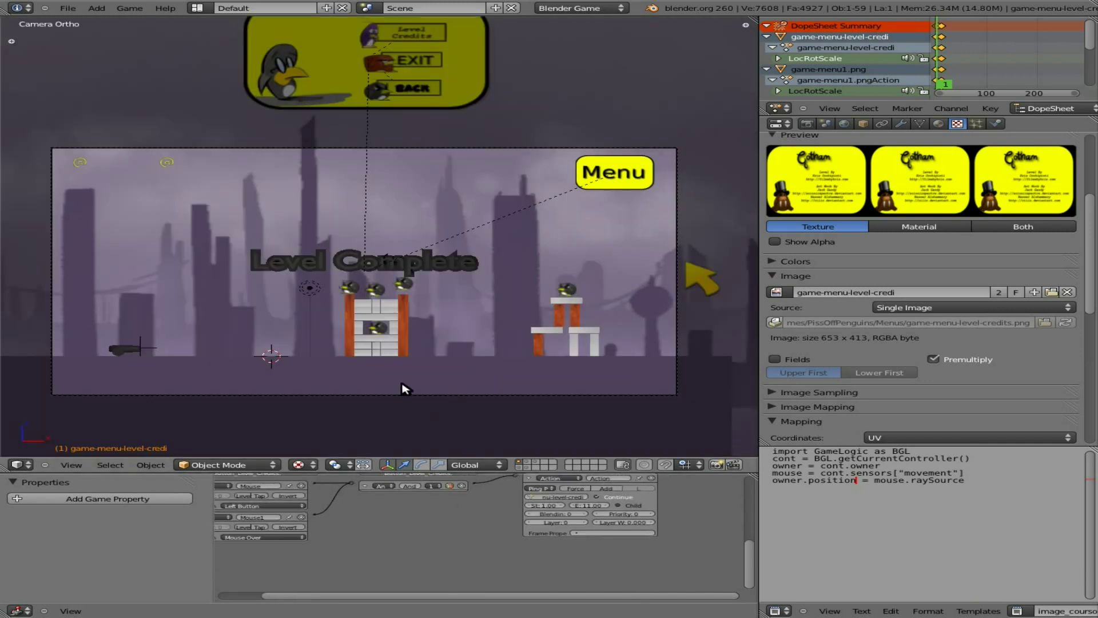
{"action": "scroll", "coordinate": [91, 349], "scroll_direction": "up", "scroll_amount": 5, "text": "ctrl"}
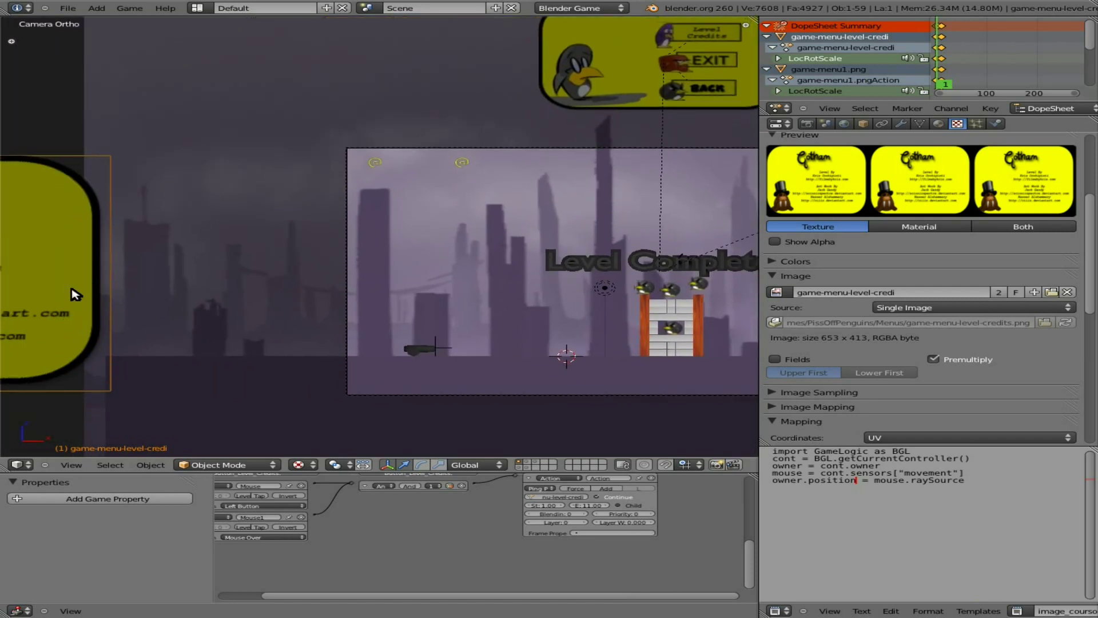
{"action": "left_click", "coordinate": [87, 498]}
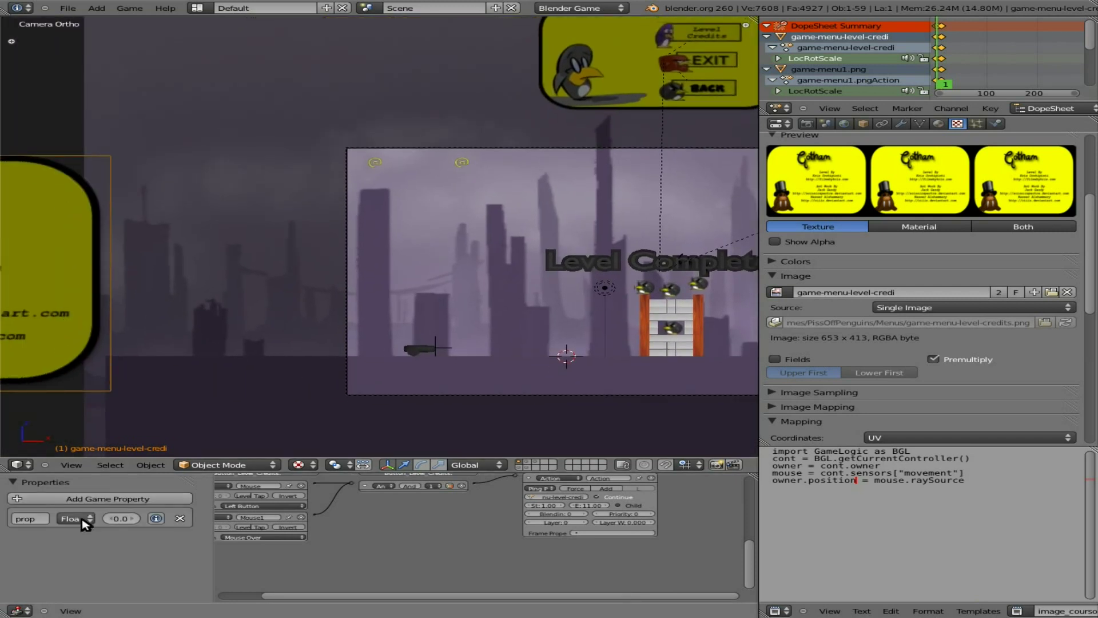
{"action": "left_click", "coordinate": [79, 518]}
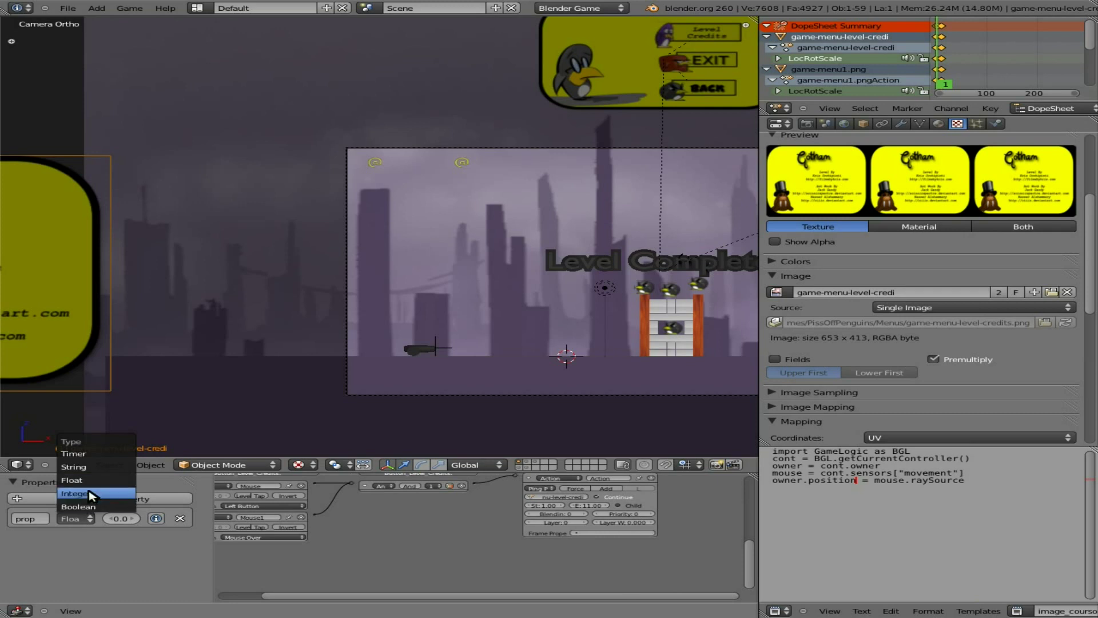
{"action": "left_click", "coordinate": [92, 496]}
{"action": "left_click", "coordinate": [40, 518]}
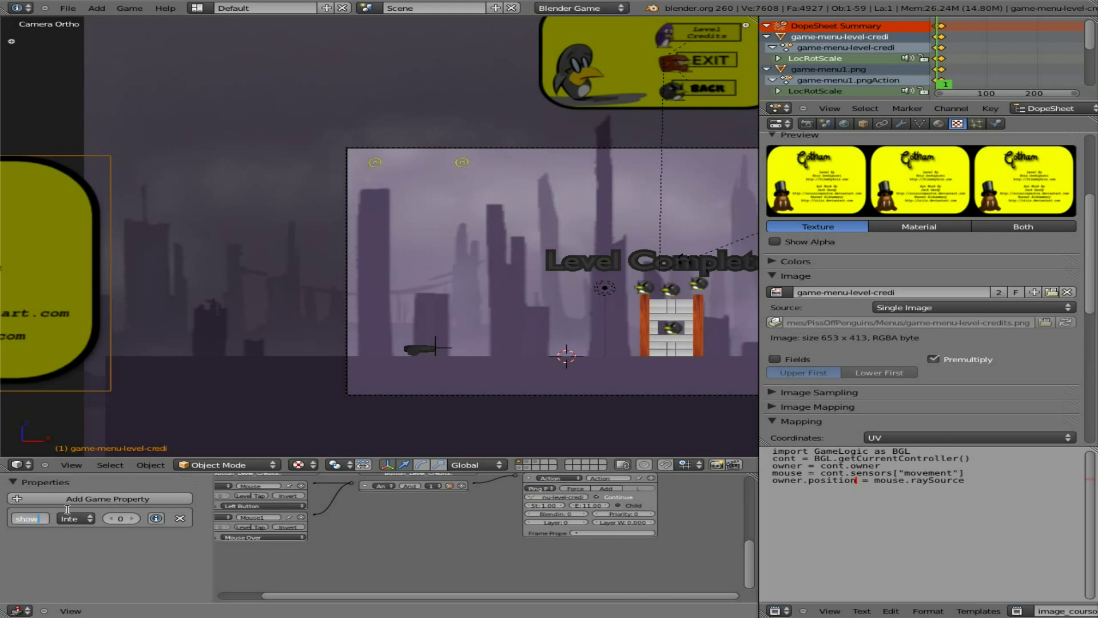
{"action": "key", "text": "Return"}
{"action": "key", "text": "Home"}
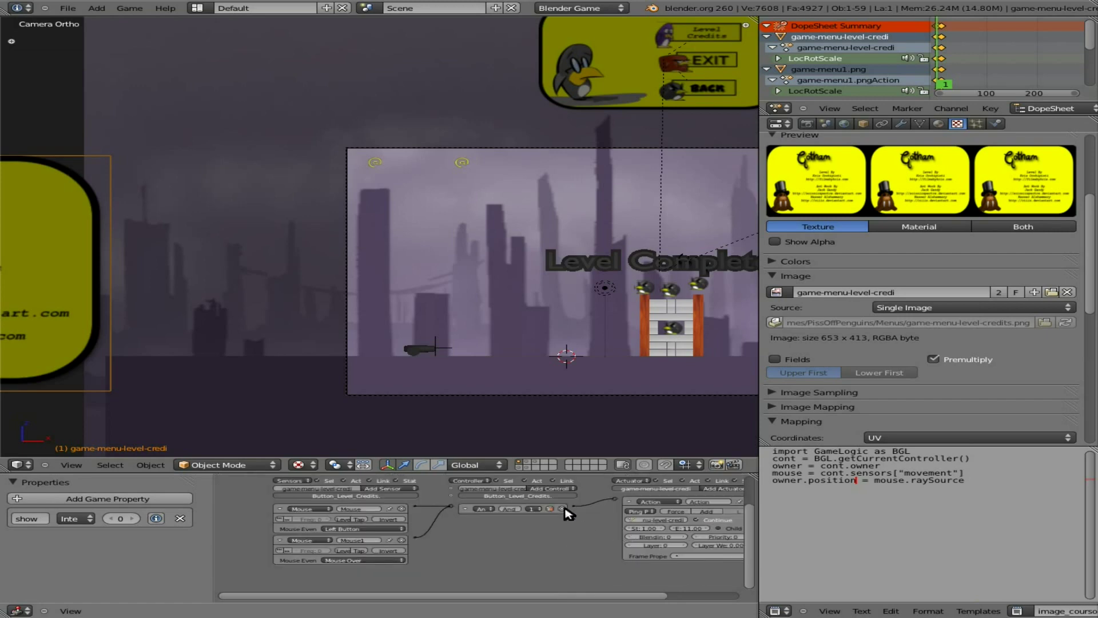
{"action": "middle_click_drag", "start_coordinate": [633, 321], "coordinate": [378, 329], "text": "shift"}
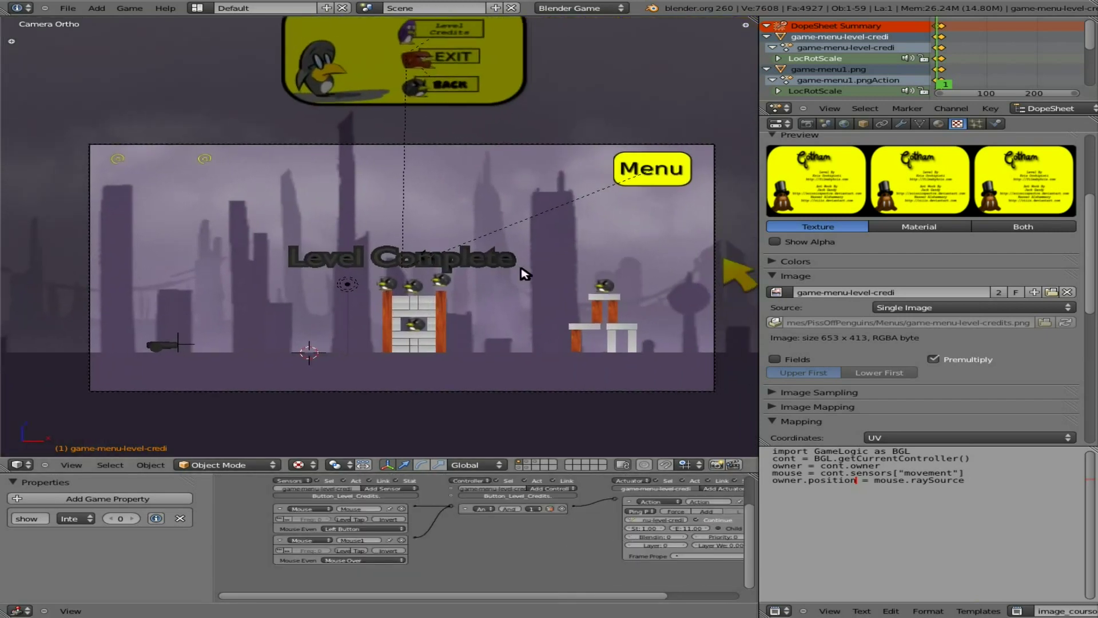
{"action": "right_click", "coordinate": [679, 171]}
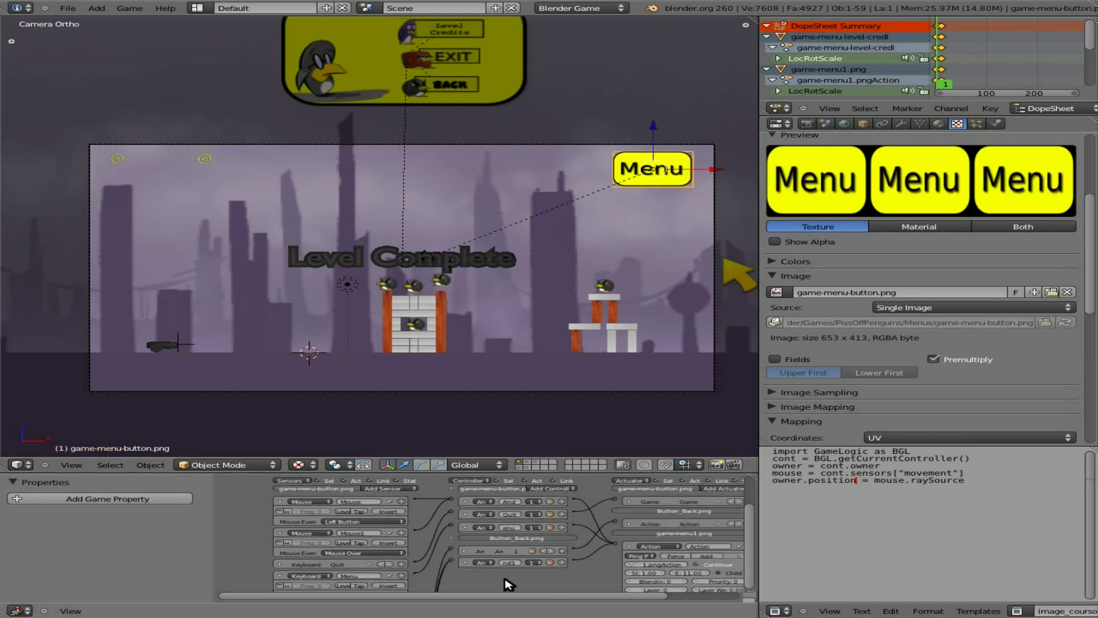
{"action": "middle_click_drag", "start_coordinate": [145, 303], "coordinate": [473, 285], "text": "shift"}
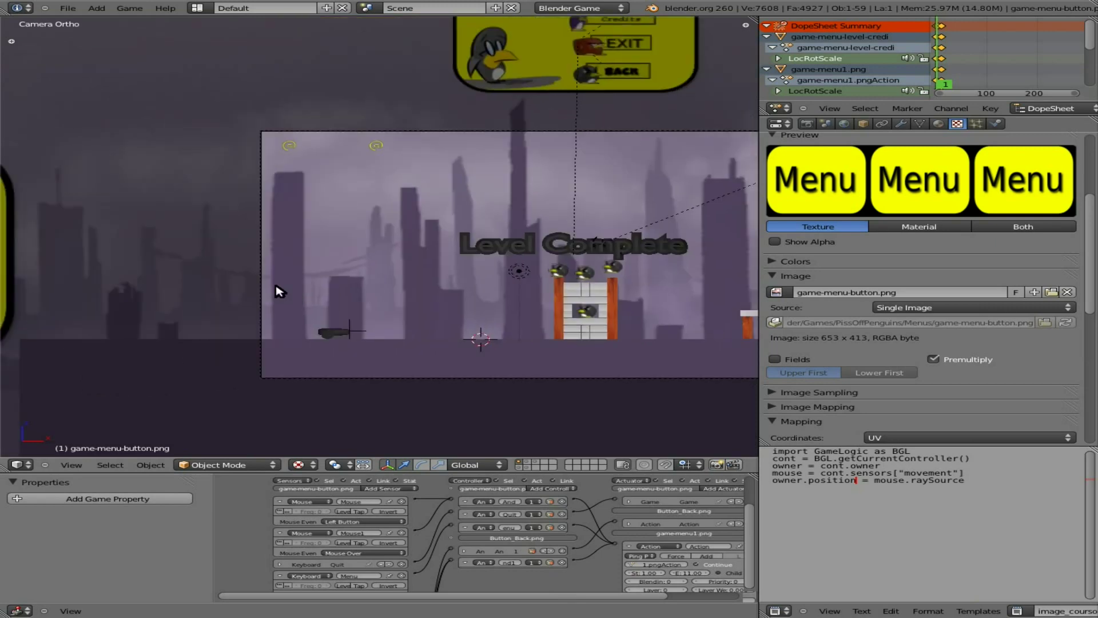
{"action": "right_click", "coordinate": [217, 297]}
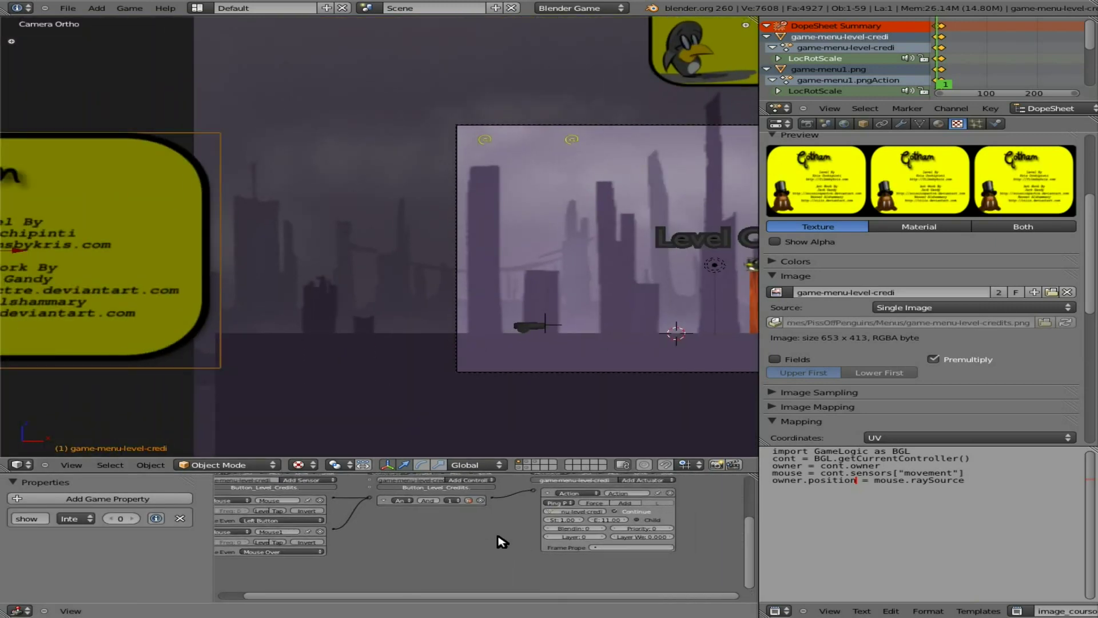
Add a Property actuator to the credits plane and unlink the Level Credits button's And controller from the Action actuator
{"action": "key", "text": "ctrl+Up"}
{"action": "middle_click_drag", "start_coordinate": [514, 409], "coordinate": [390, 424]}
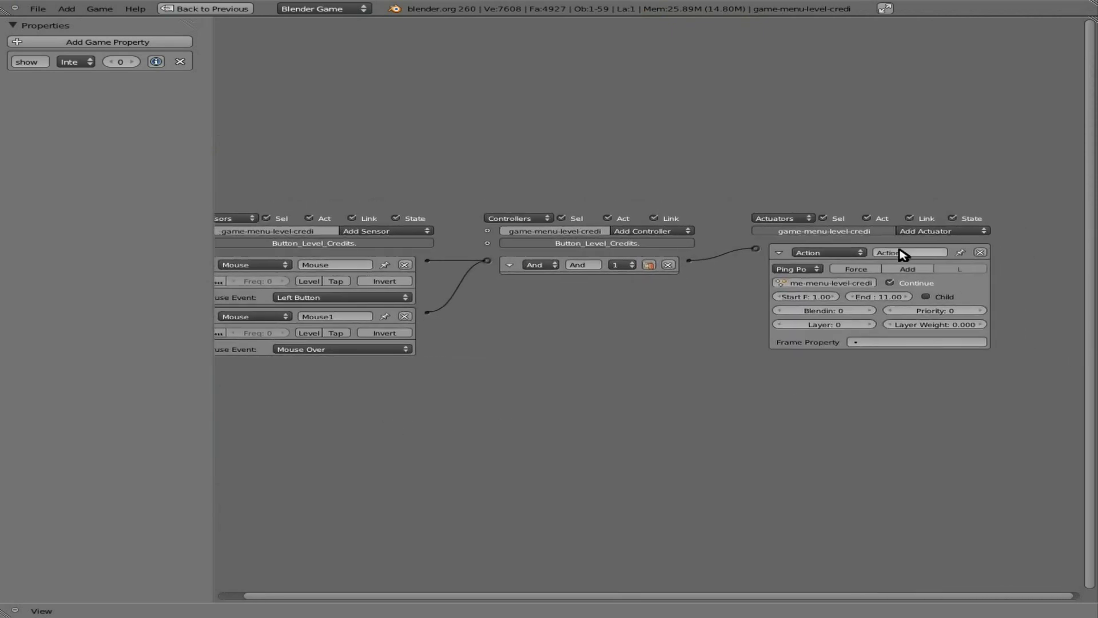
{"action": "left_click", "coordinate": [929, 231]}
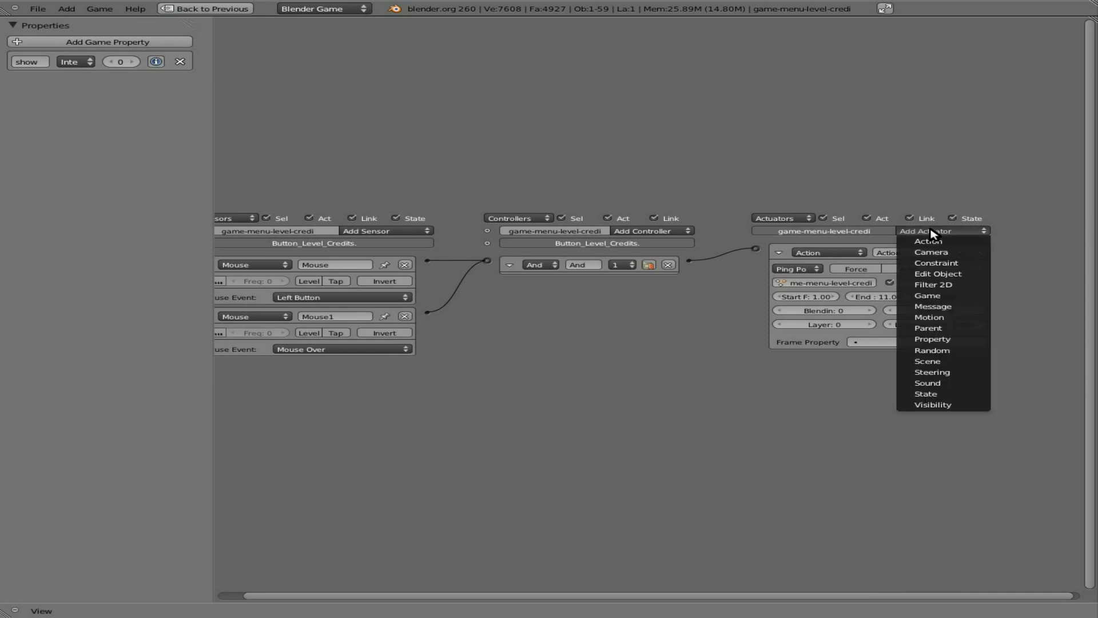
{"action": "left_click", "coordinate": [949, 341]}
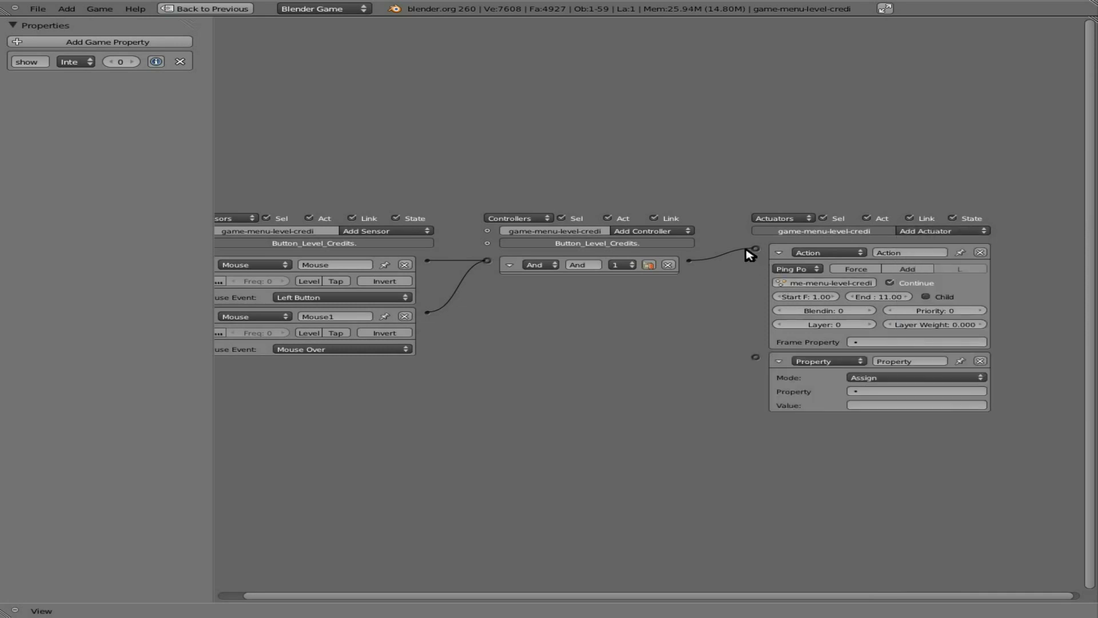
{"action": "left_click_drag", "start_coordinate": [750, 254], "coordinate": [693, 265]}
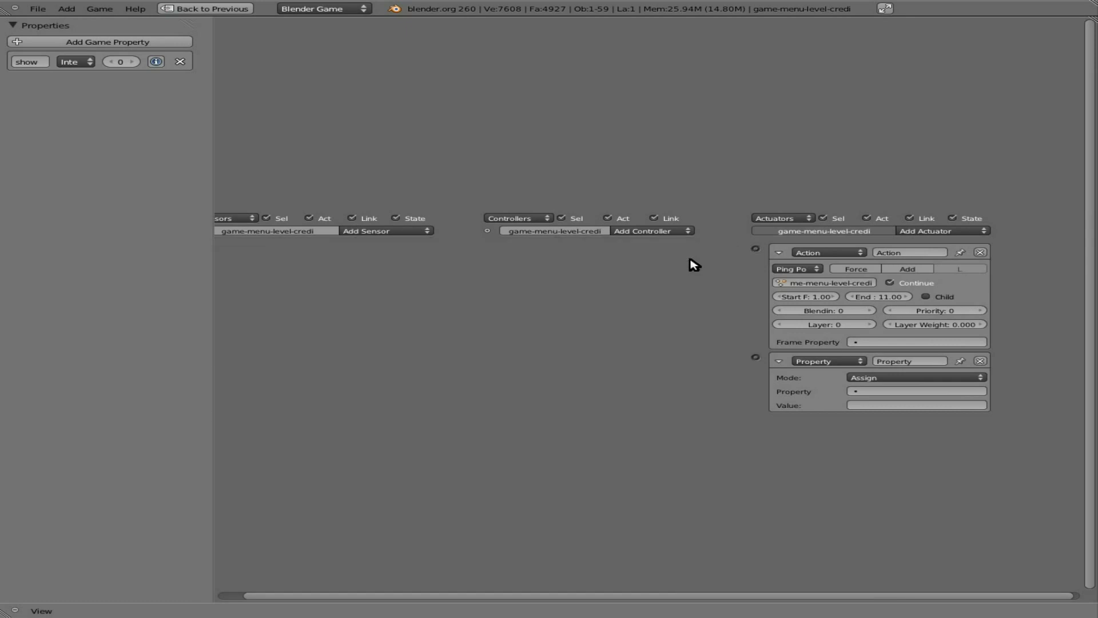
Set the Property actuator to assign the value show+1 to the show property
{"action": "left_click", "coordinate": [901, 394]}
{"action": "left_click", "coordinate": [886, 408]}
{"action": "left_click", "coordinate": [879, 403]}
{"action": "key", "text": "Return"}
{"action": "key", "text": "ctrl+Up"}
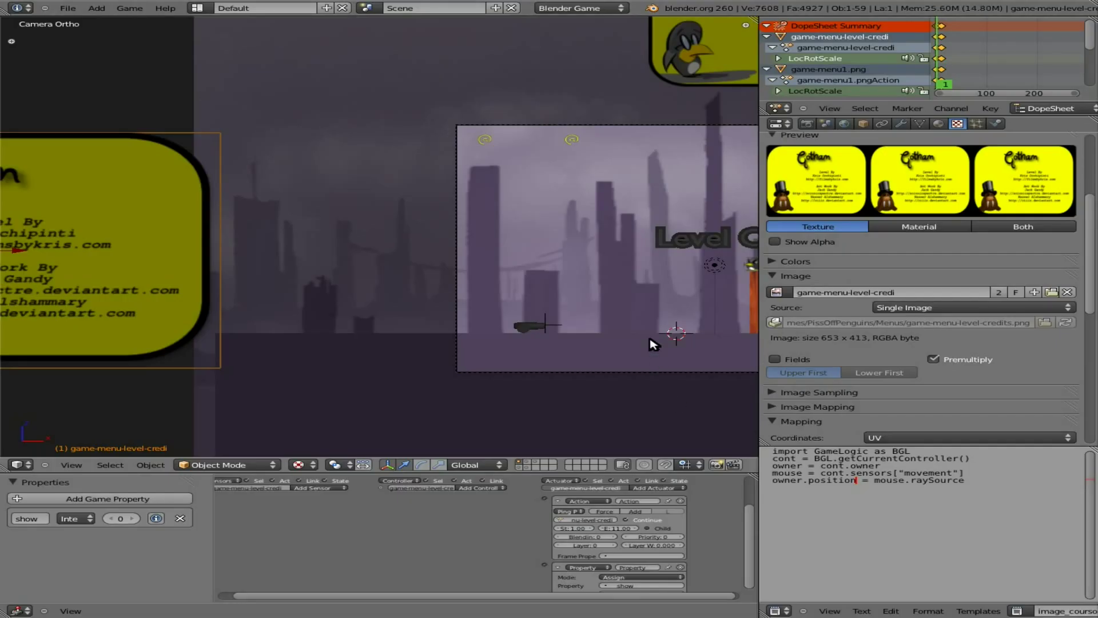
Select the Level Credits button together with the credits plane and link the button's And controller to the plane's Property actuator
{"action": "middle_click_drag", "start_coordinate": [653, 344], "coordinate": [321, 377], "text": "shift"}
{"action": "right_click", "coordinate": [499, 55]}
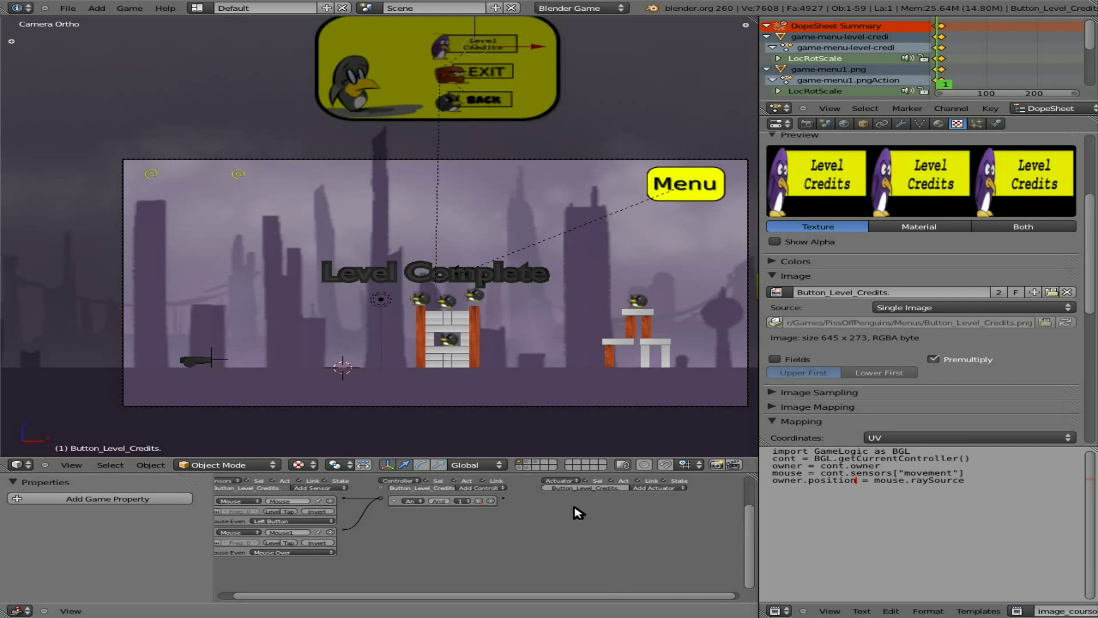
{"action": "middle_click_drag", "start_coordinate": [128, 284], "coordinate": [405, 299], "text": "shift"}
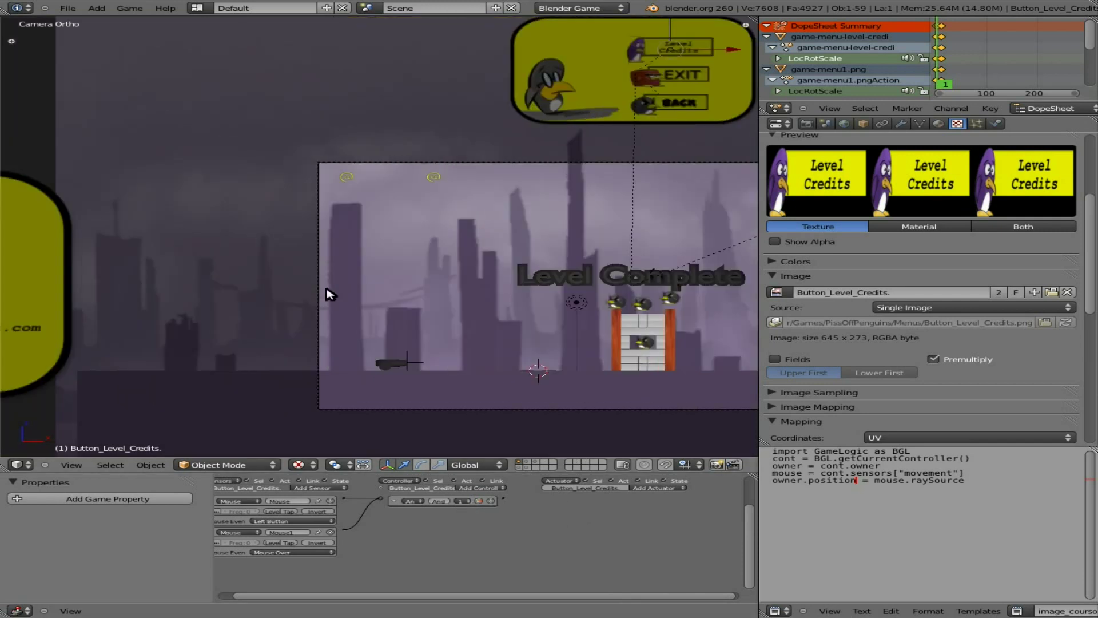
{"action": "right_click", "coordinate": [133, 284]}
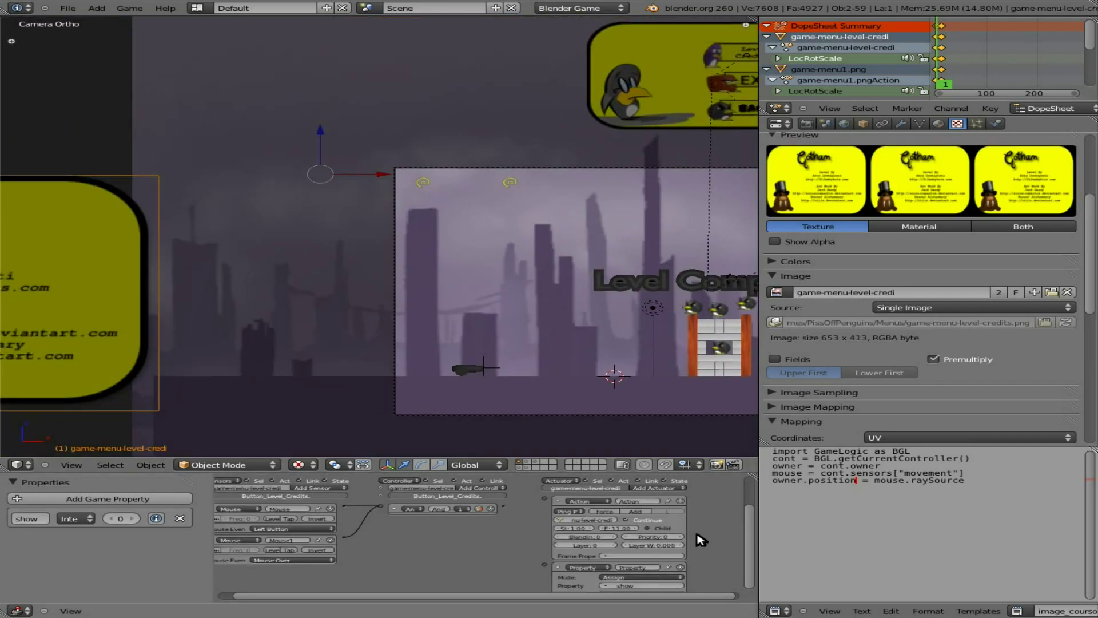
{"action": "middle_click_drag", "start_coordinate": [694, 543], "coordinate": [711, 507]}
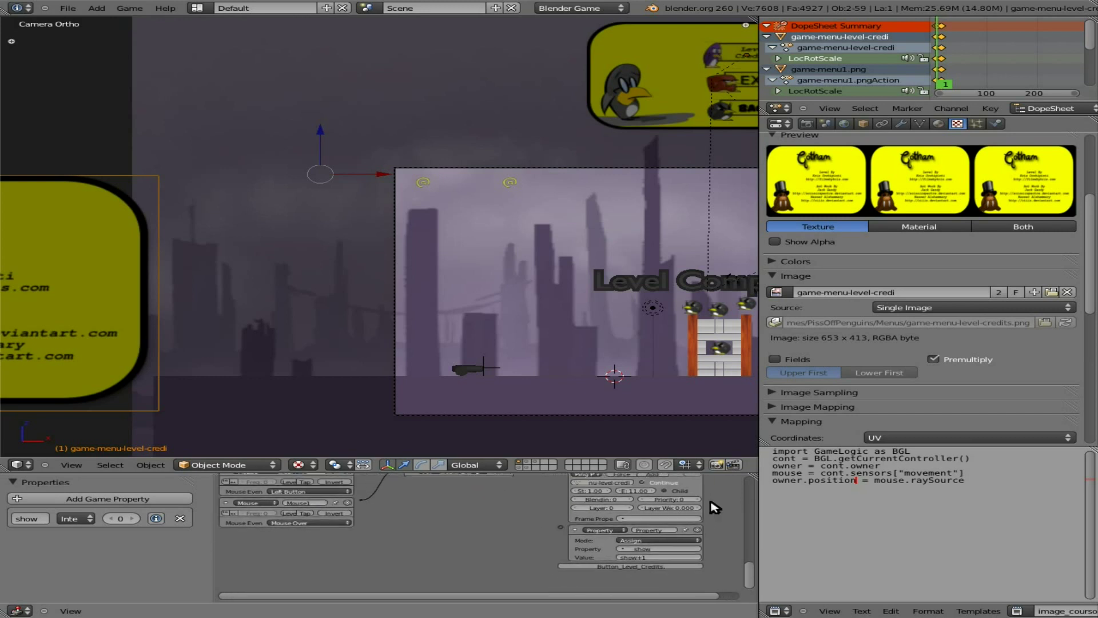
{"action": "scroll", "coordinate": [472, 540], "scroll_direction": "up", "scroll_amount": 1}
{"action": "key", "text": "ctrl+Up"}
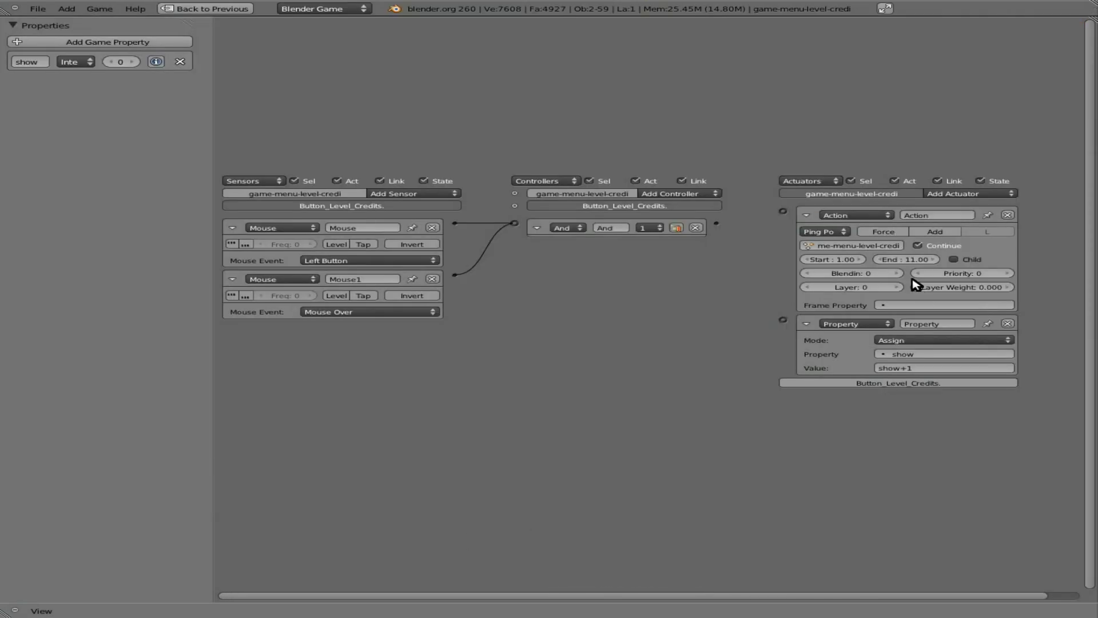
{"action": "left_click_drag", "start_coordinate": [717, 223], "coordinate": [783, 319]}
{"action": "key", "text": "ctrl+Up"}
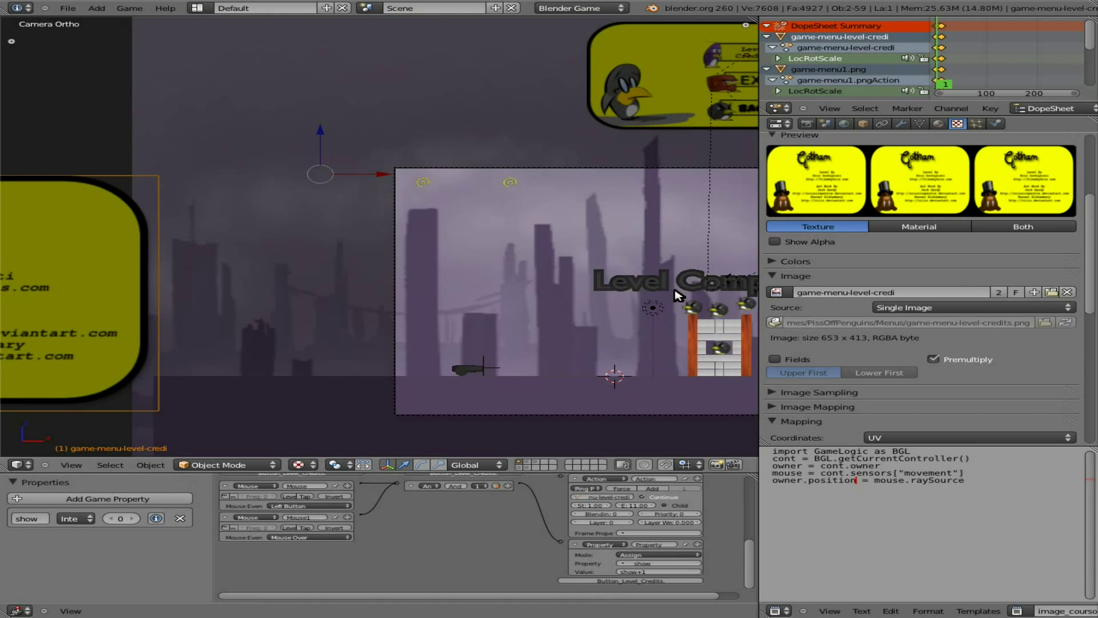
Select only the credits plane and add a Property sensor to it
{"action": "scroll", "coordinate": [679, 294], "scroll_direction": "up", "scroll_amount": 2}
{"action": "middle_click_drag", "start_coordinate": [495, 292], "coordinate": [346, 284], "text": "shift"}
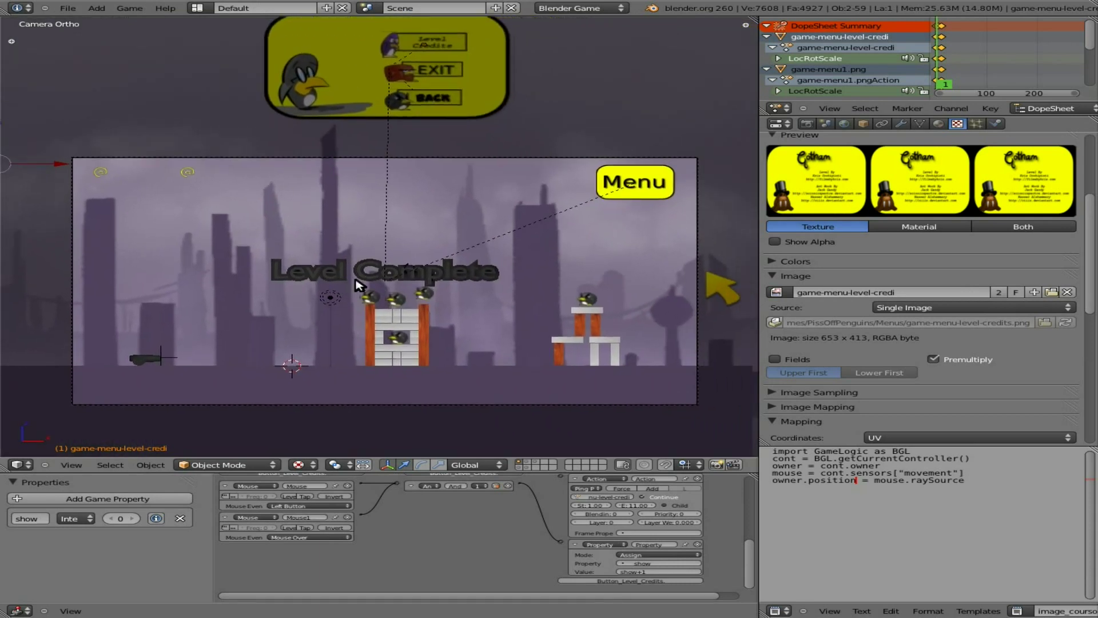
{"action": "scroll", "coordinate": [336, 358], "scroll_direction": "up", "scroll_amount": 4, "text": "ctrl"}
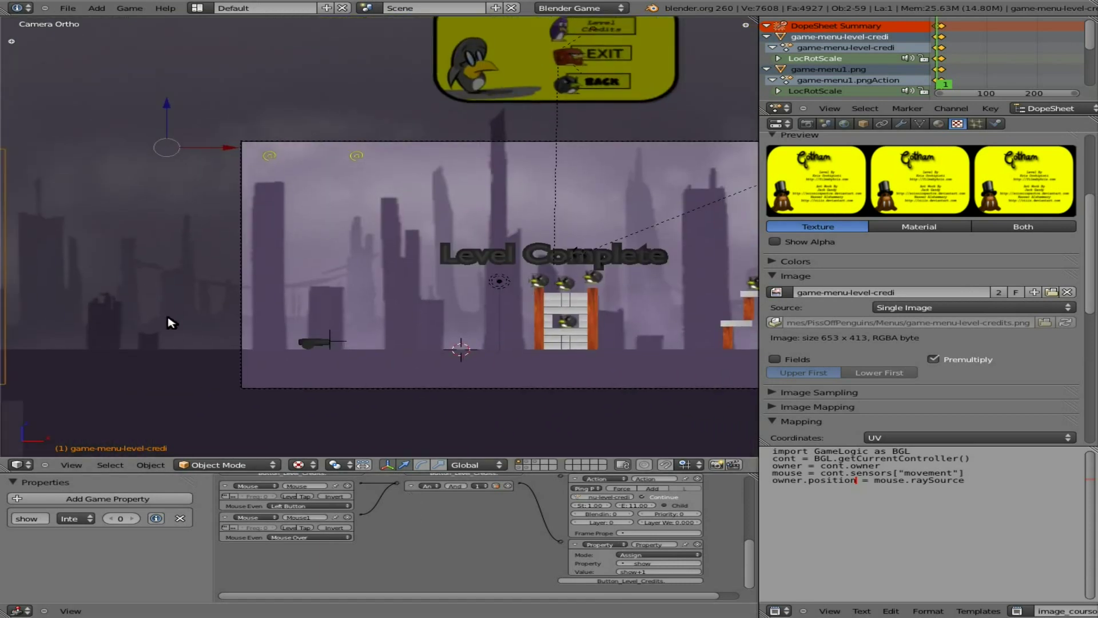
{"action": "scroll", "coordinate": [170, 323], "scroll_direction": "up", "scroll_amount": 4, "text": "ctrl"}
{"action": "right_click", "coordinate": [137, 305]}
{"action": "right_click", "coordinate": [134, 304]}
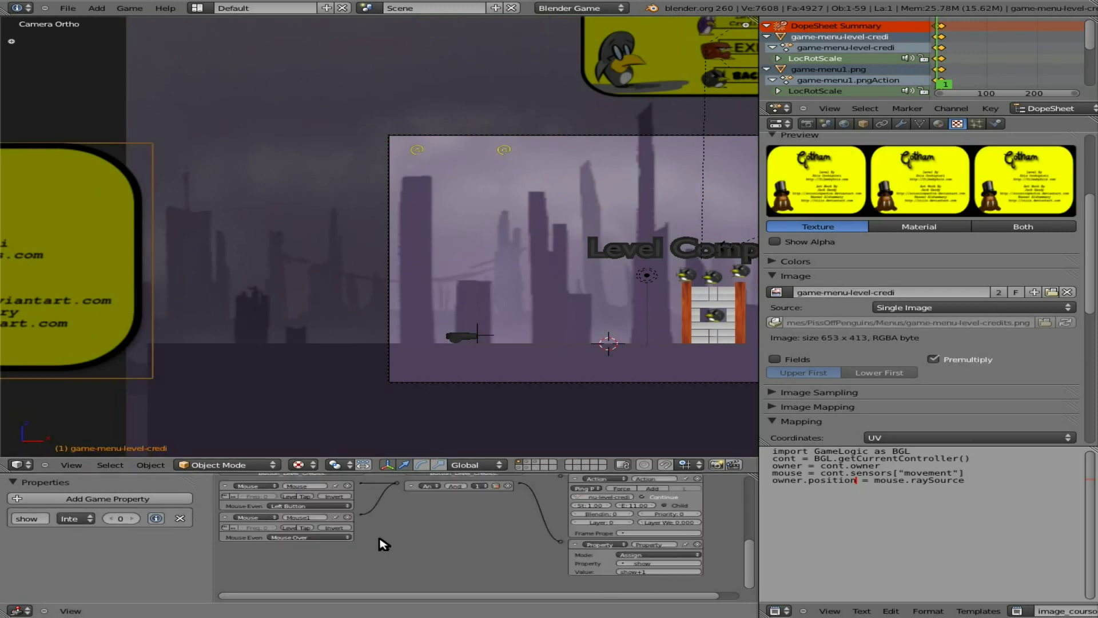
{"action": "middle_click_drag", "start_coordinate": [384, 543], "coordinate": [600, 551]}
{"action": "left_click", "coordinate": [557, 493]}
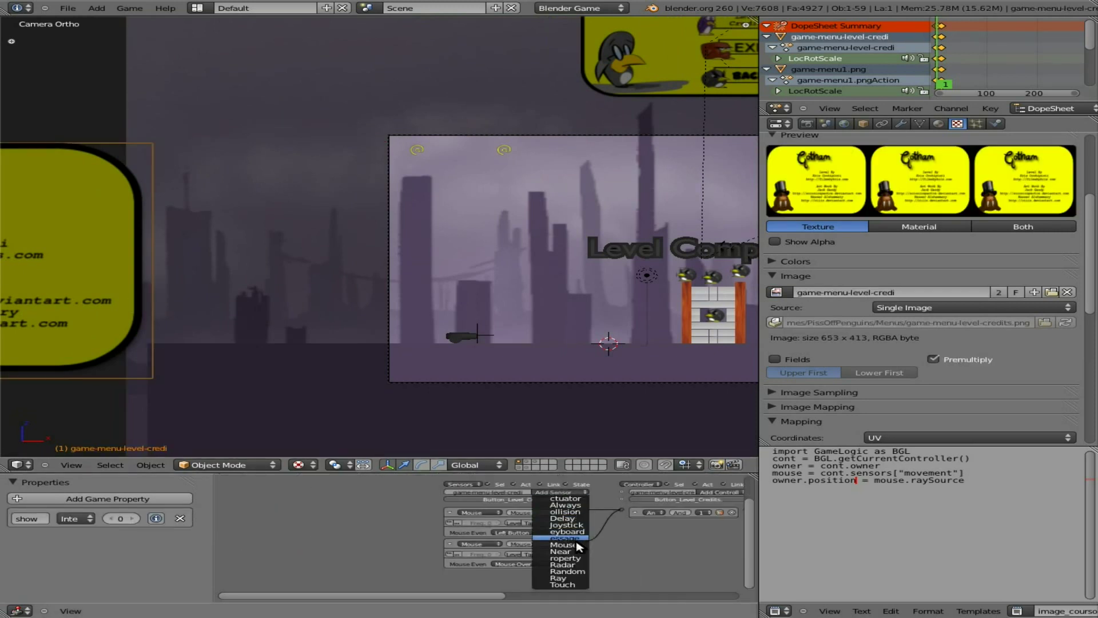
{"action": "left_click", "coordinate": [567, 558]}
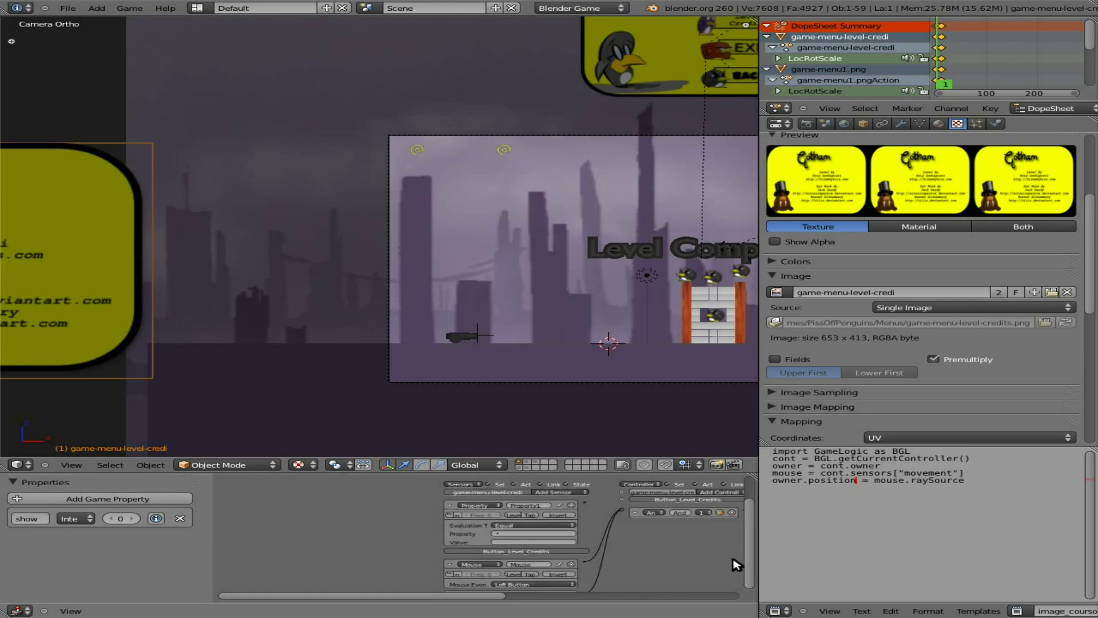
Set the new Property sensor to trigger when show equals 1
{"action": "key", "text": "ctrl+Up"}
{"action": "middle_click_drag", "start_coordinate": [910, 493], "coordinate": [465, 492]}
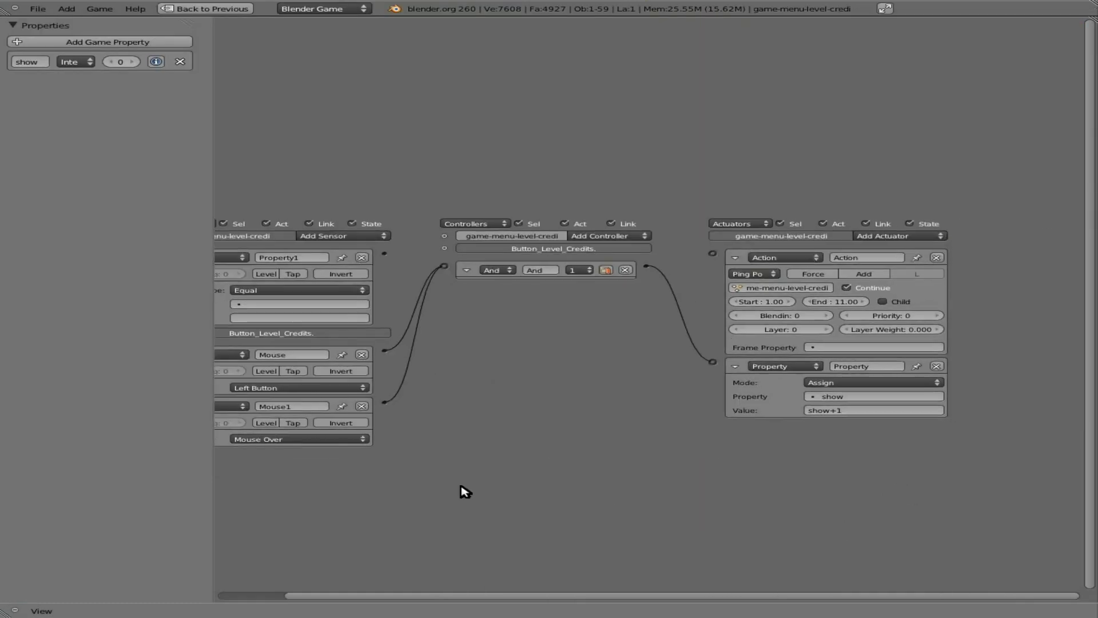
{"action": "key", "text": "Home"}
{"action": "left_click", "coordinate": [366, 312]}
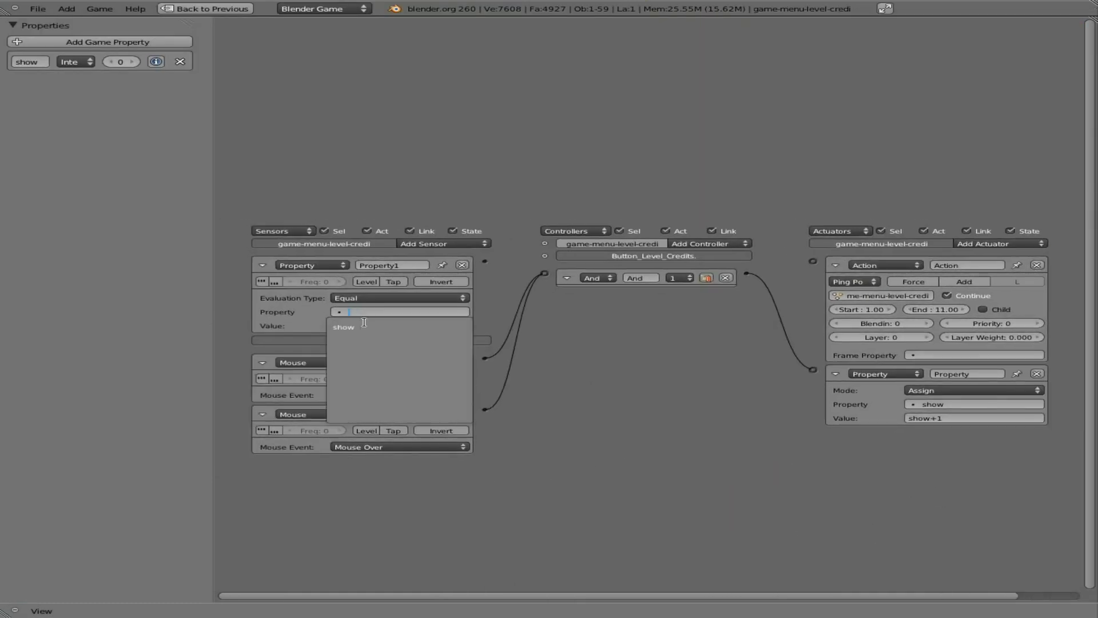
{"action": "left_click", "coordinate": [362, 325]}
{"action": "left_click", "coordinate": [357, 324]}
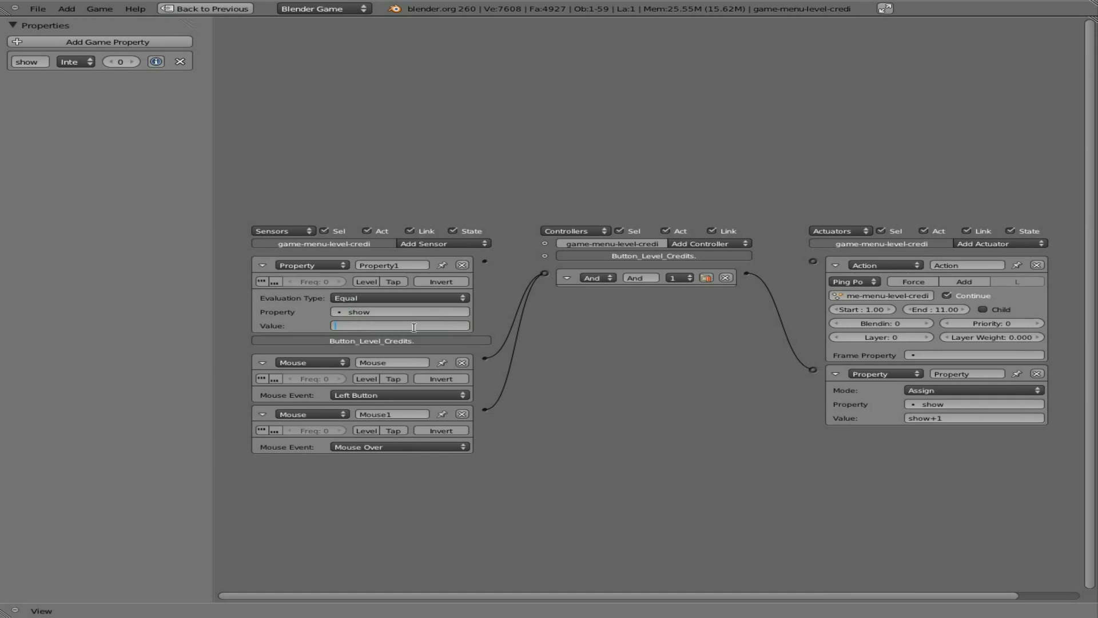
{"action": "key", "text": "Return"}
Add an And controller to the credits plane and link the Property sensor through it to the Action actuator
{"action": "left_click", "coordinate": [688, 244]}
{"action": "left_click", "coordinate": [694, 253]}
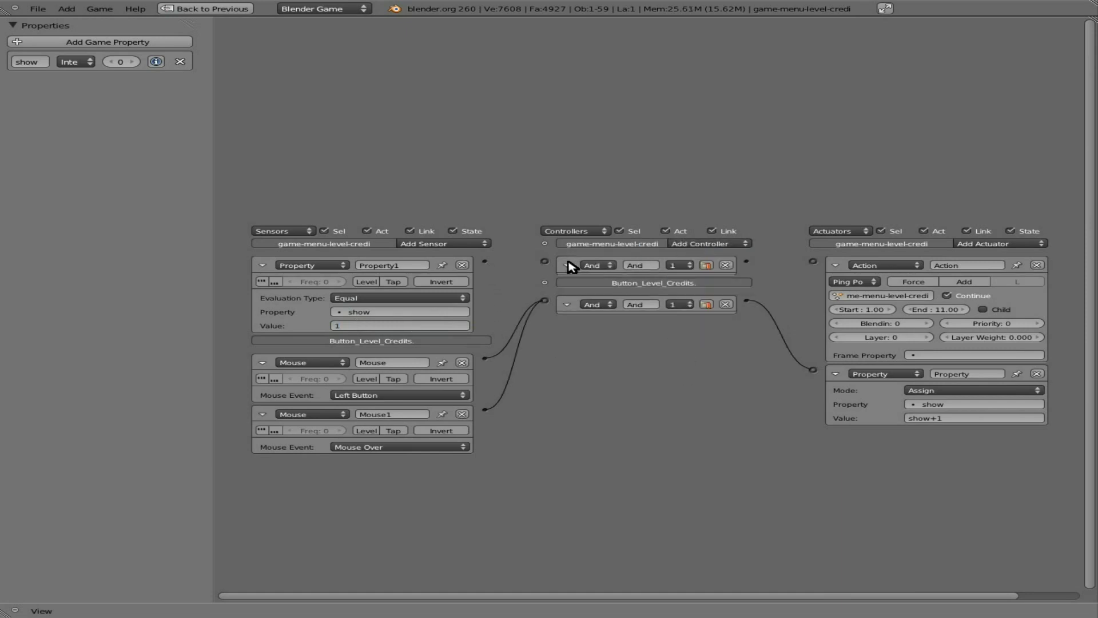
{"action": "left_click_drag", "start_coordinate": [484, 261], "coordinate": [547, 263]}
{"action": "left_click_drag", "start_coordinate": [748, 261], "coordinate": [817, 260]}
Add a second Property sensor to the credits plane and set the Action actuator's type to Play
{"action": "left_click", "coordinate": [457, 246]}
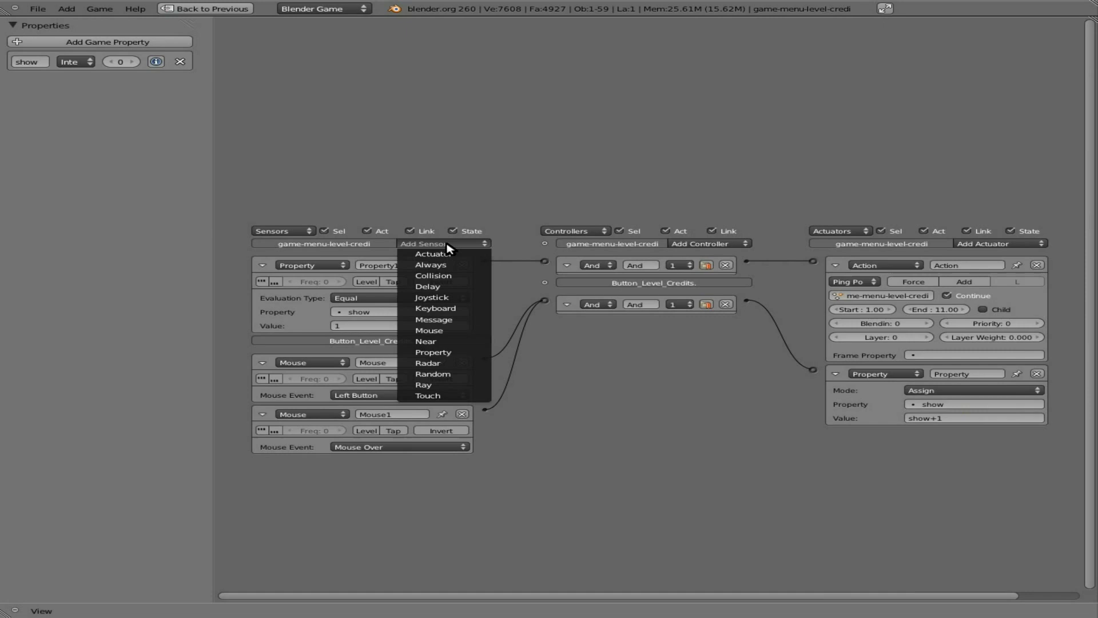
{"action": "left_click", "coordinate": [439, 352]}
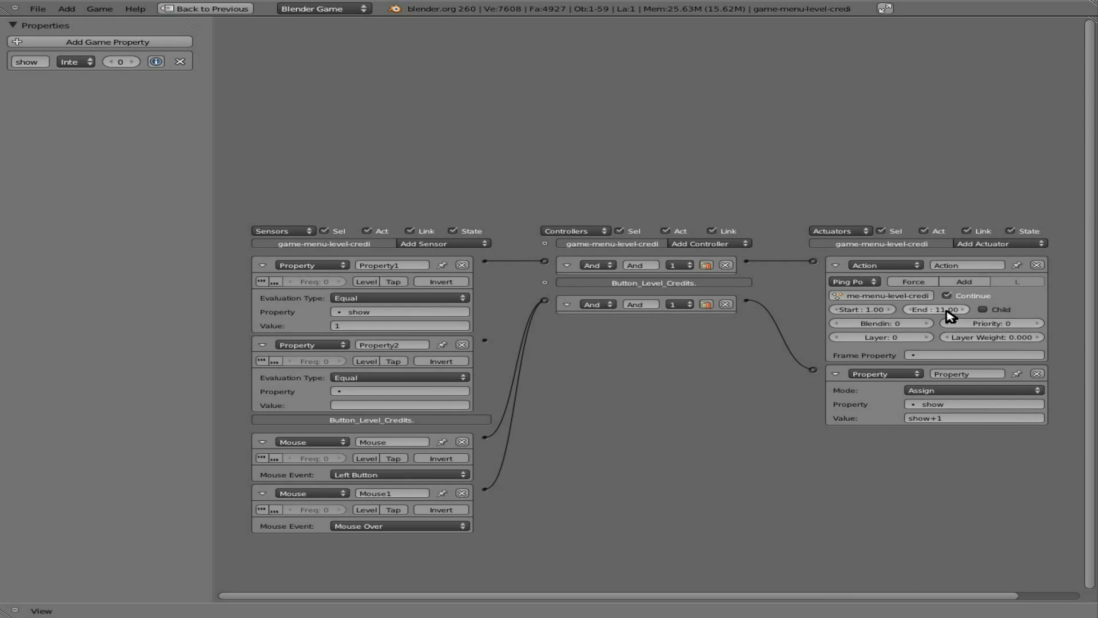
{"action": "left_click", "coordinate": [852, 282]}
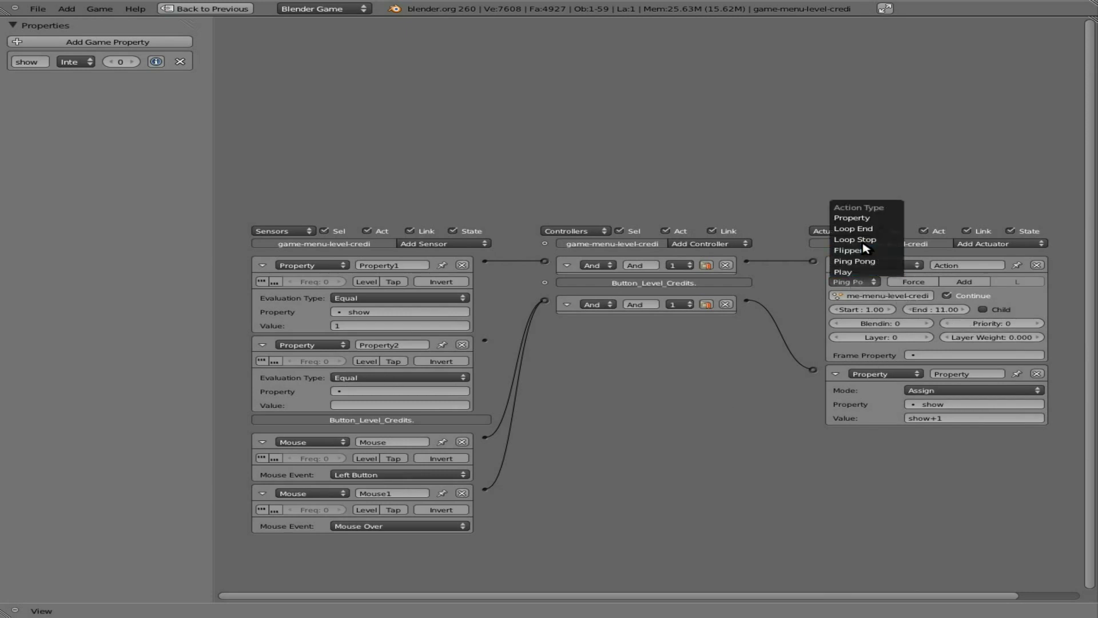
{"action": "left_click", "coordinate": [871, 272]}
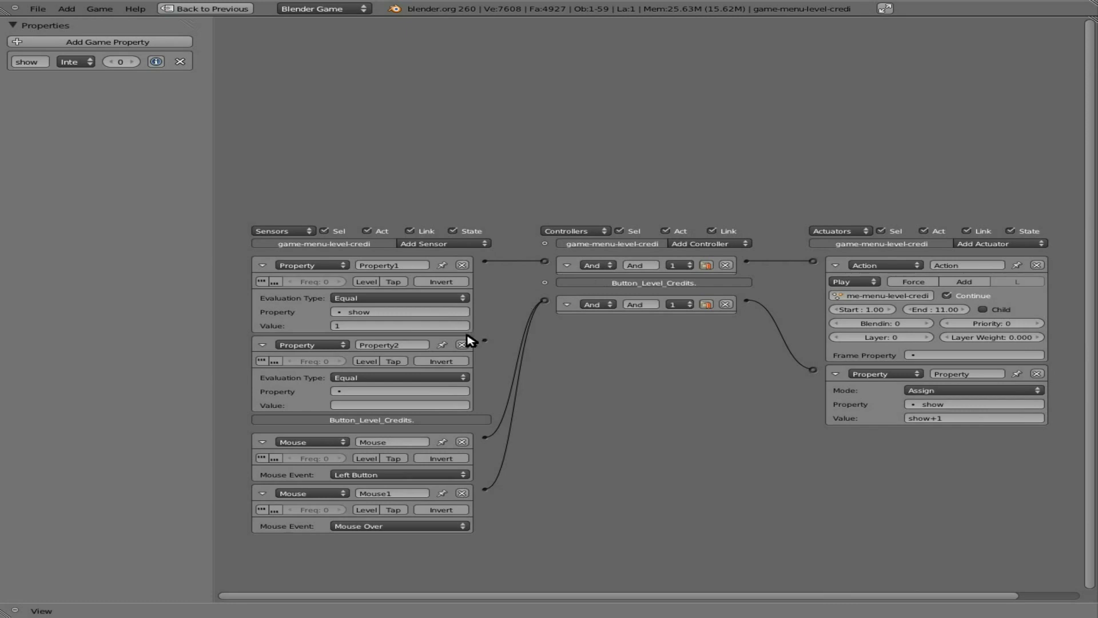
Set the second Property sensor on the credits plane to trigger when show equals 2
{"action": "left_click", "coordinate": [392, 391]}
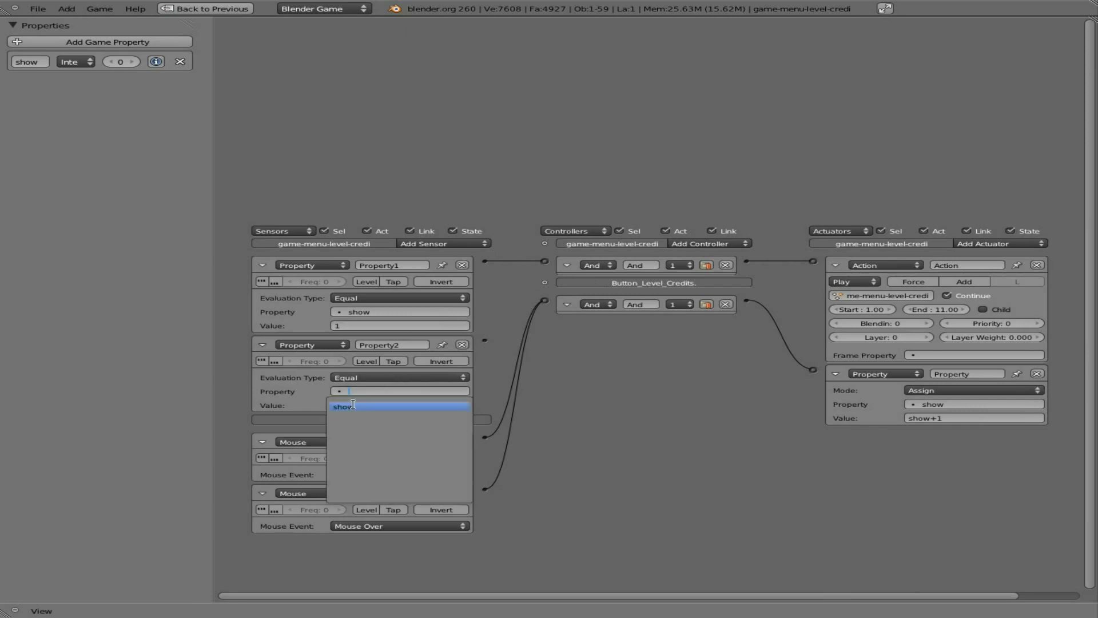
{"action": "left_click", "coordinate": [363, 407]}
{"action": "left_click", "coordinate": [371, 404]}
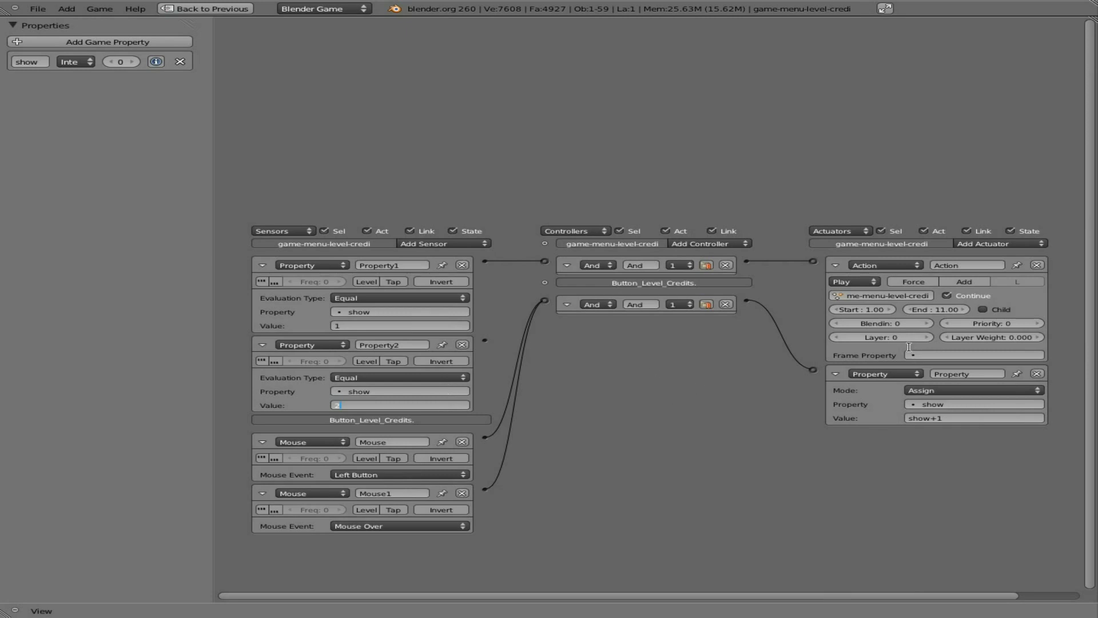
{"action": "key", "text": "Return"}
Add another And controller to the credits plane and link the second Property sensor to it
{"action": "left_click", "coordinate": [704, 244]}
{"action": "left_click", "coordinate": [703, 252]}
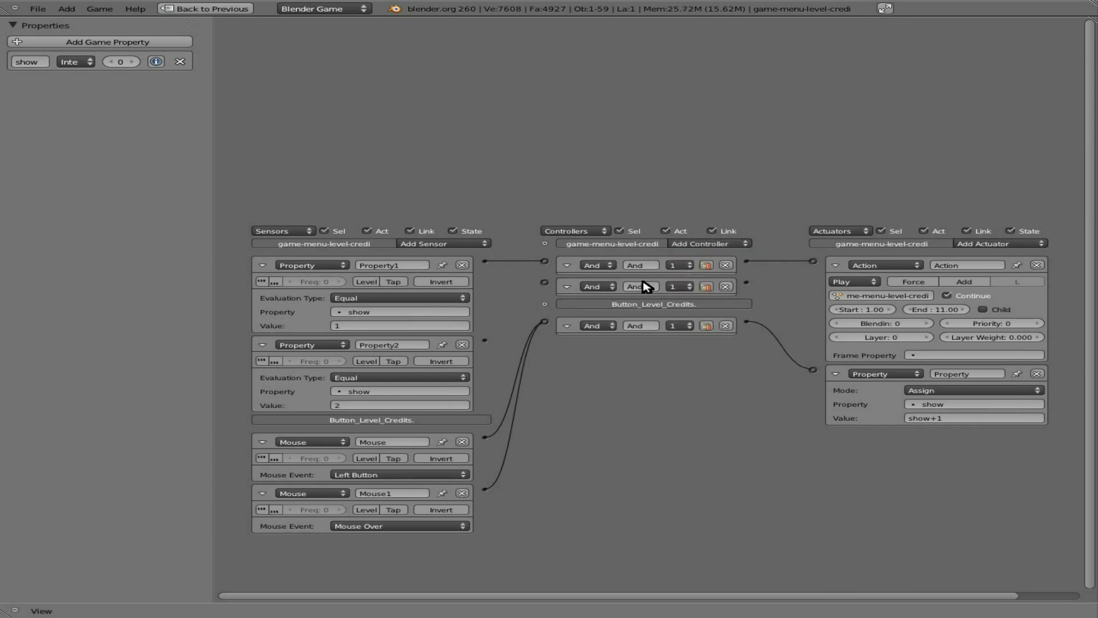
{"action": "left_click_drag", "start_coordinate": [484, 340], "coordinate": [544, 282]}
Add a Property actuator that assigns 0 to show and link the new And controller to it
{"action": "left_click", "coordinate": [982, 243]}
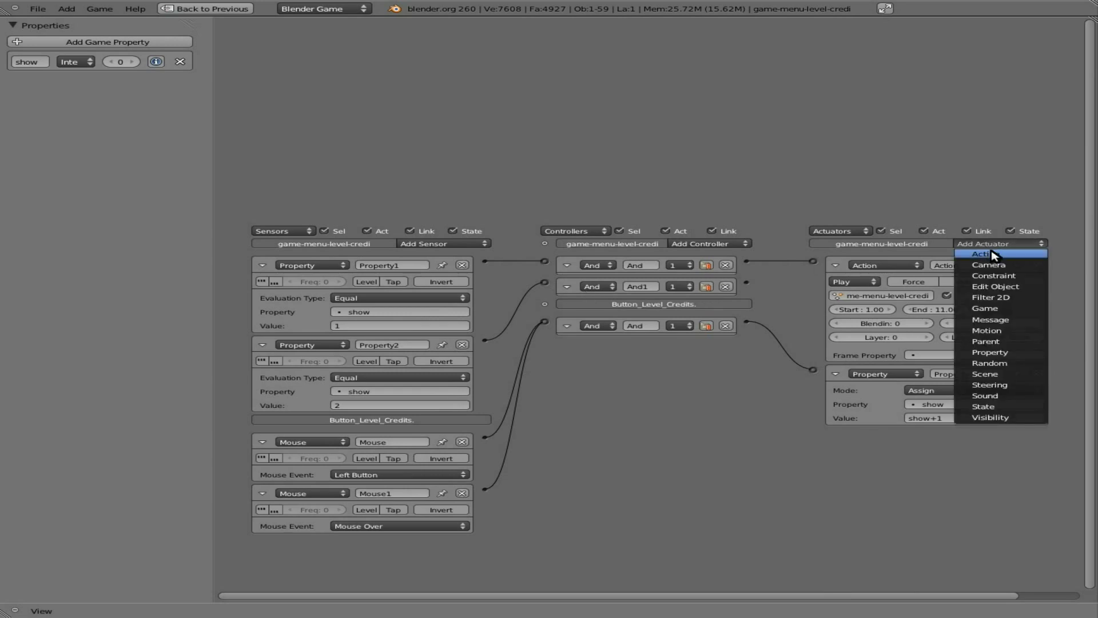
{"action": "left_click", "coordinate": [967, 352]}
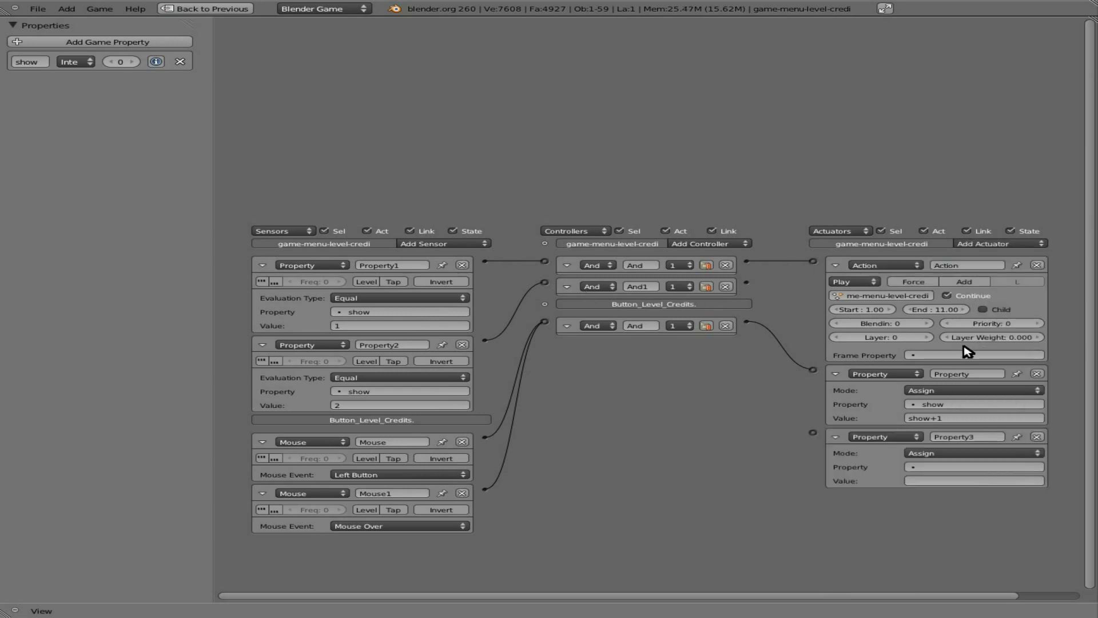
{"action": "left_click", "coordinate": [941, 466]}
{"action": "left_click", "coordinate": [937, 484]}
{"action": "left_click_drag", "start_coordinate": [747, 282], "coordinate": [815, 436]}
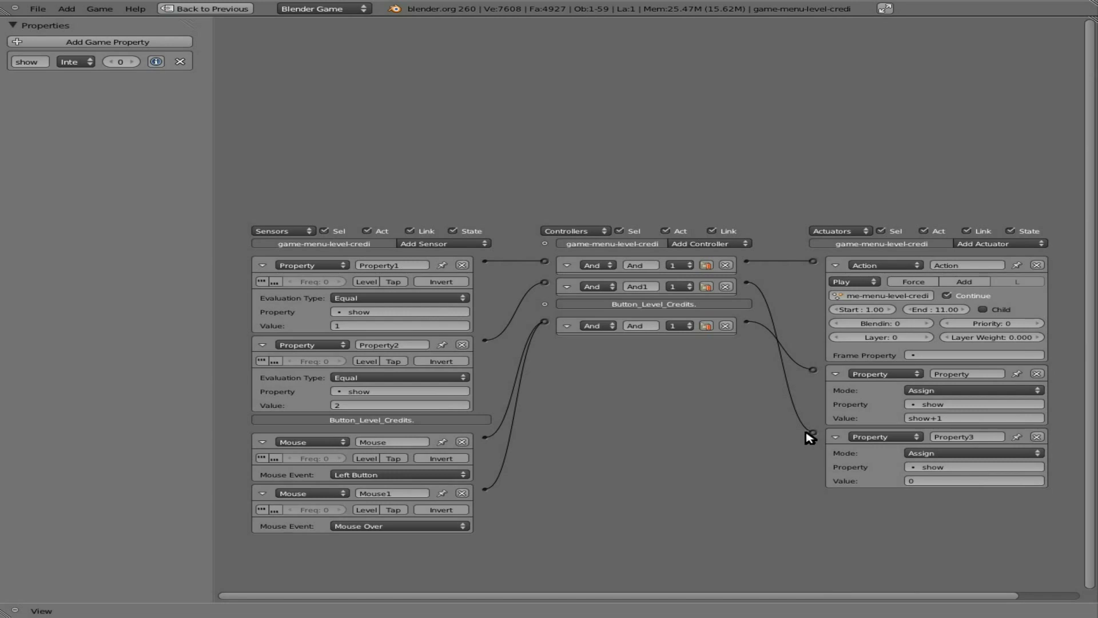
Test the game by opening its menu and showing the Level Credits panel, and end the run
{"action": "key", "text": "ctrl+Up"}
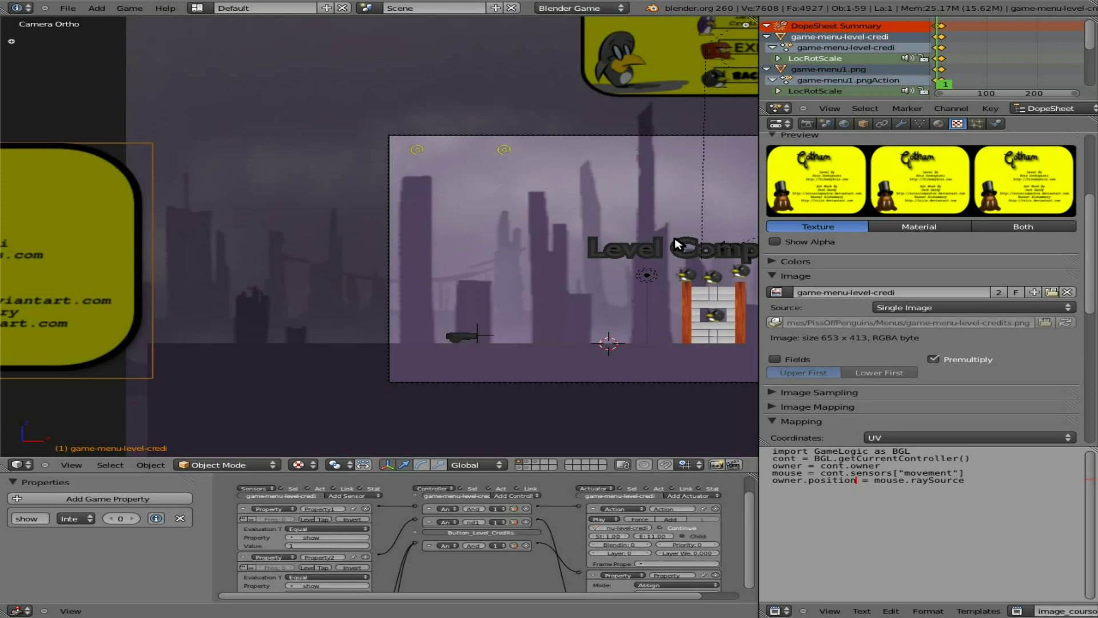
{"action": "middle_click_drag", "start_coordinate": [677, 244], "coordinate": [460, 231], "text": "shift"}
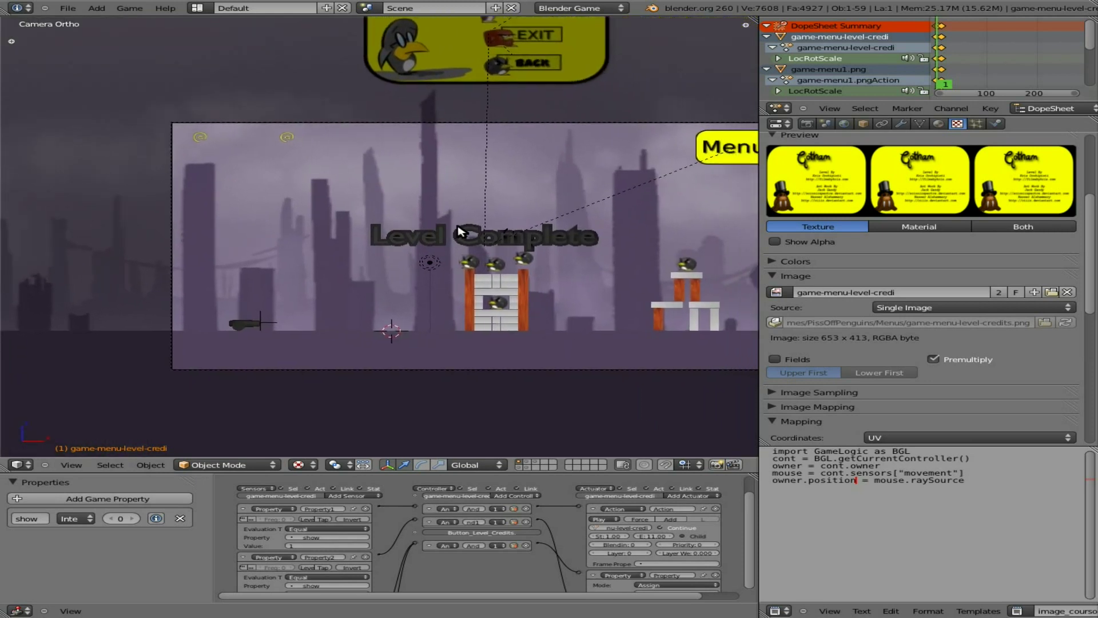
{"action": "key", "text": "p"}
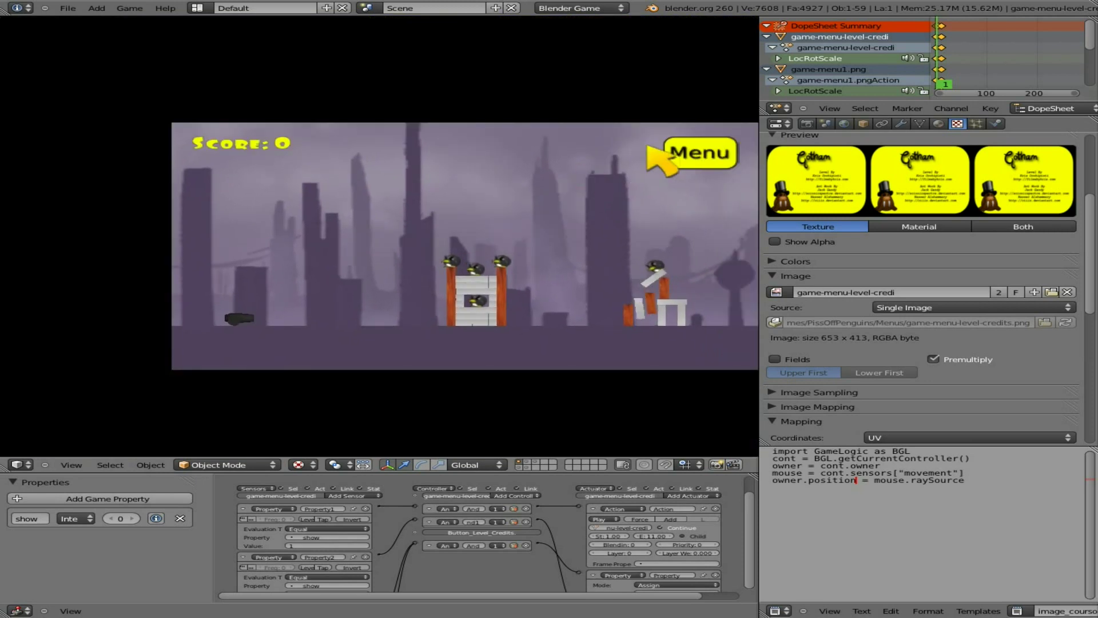
{"action": "left_click", "coordinate": [686, 154]}
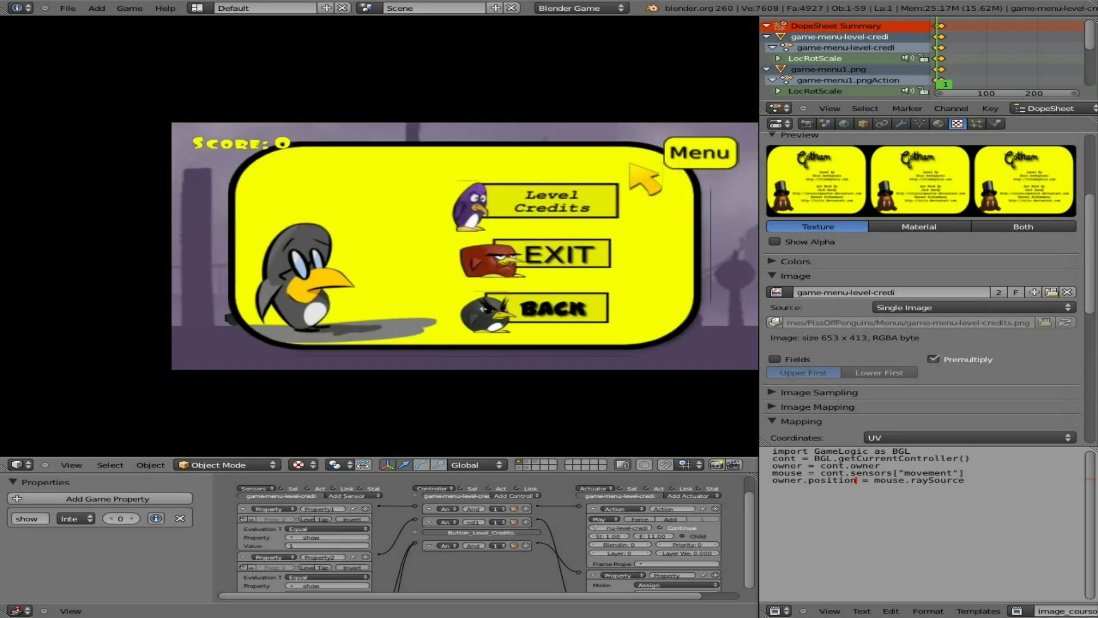
{"action": "left_click", "coordinate": [584, 188]}
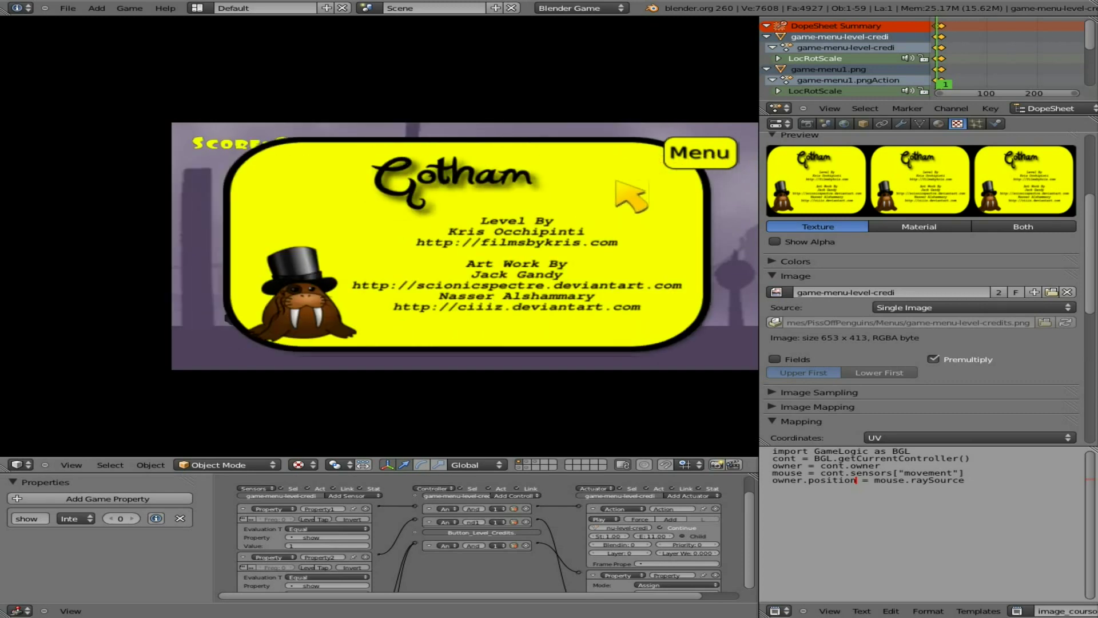
{"action": "key", "text": "Escape"}
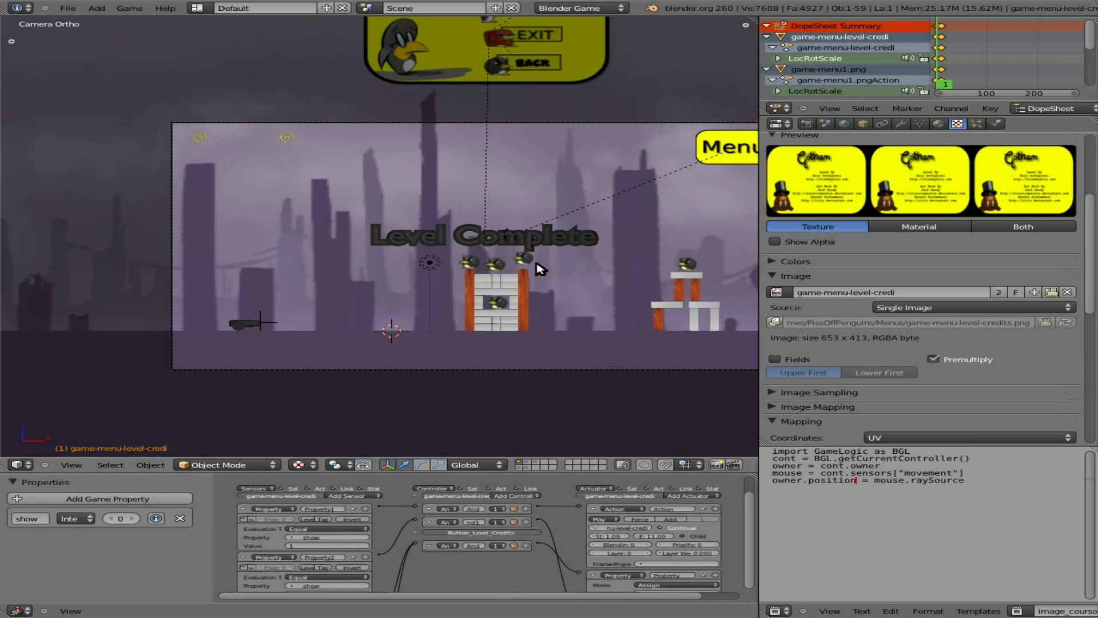
Collapse the two Property sensors of the credits plane in the enlarged logic editor
{"action": "scroll", "coordinate": [541, 269], "scroll_direction": "down", "scroll_amount": 3}
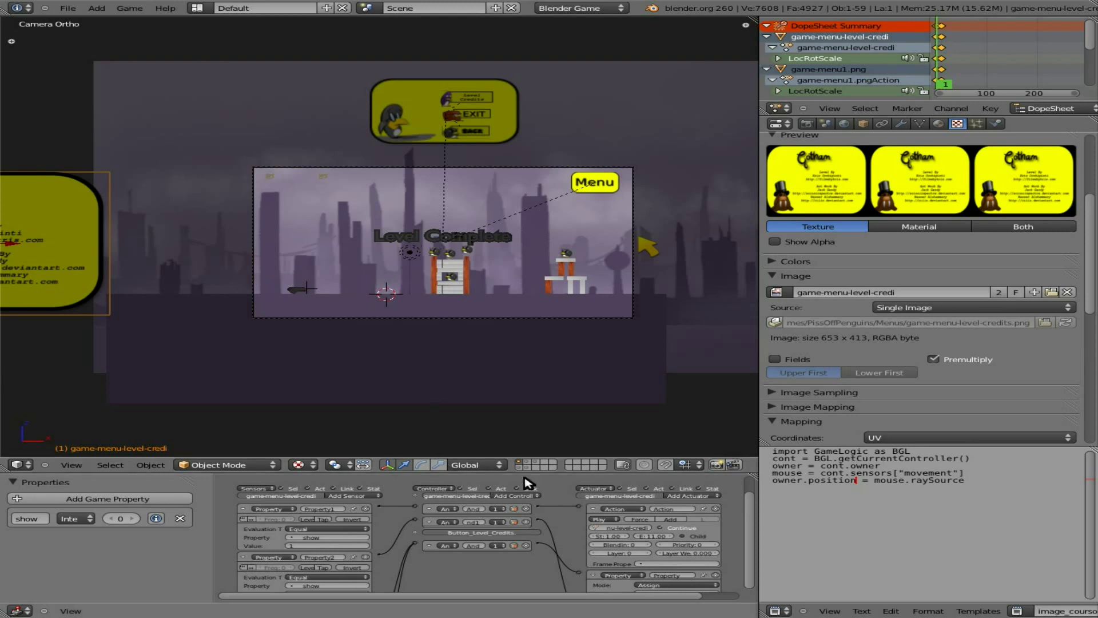
{"action": "key", "text": "ctrl+Up"}
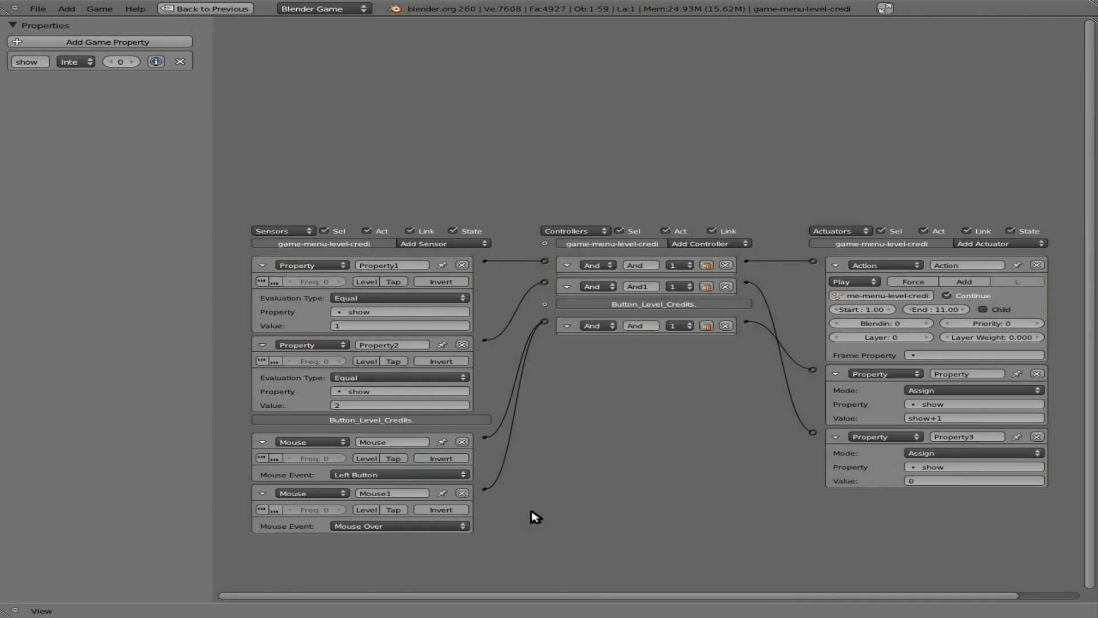
{"action": "left_click", "coordinate": [262, 344]}
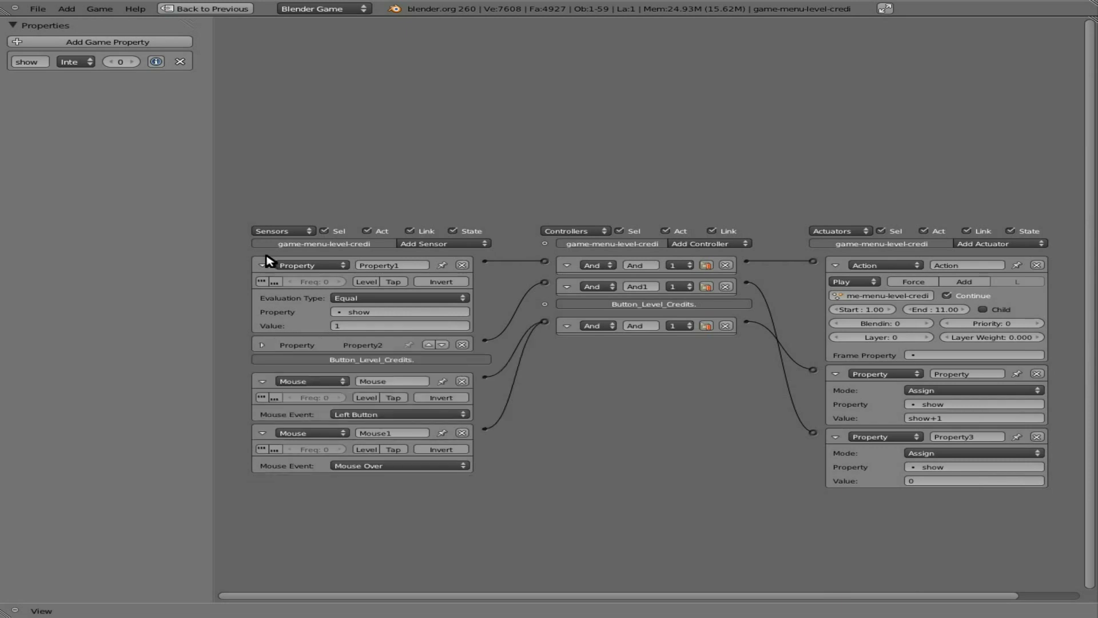
{"action": "left_click", "coordinate": [262, 265]}
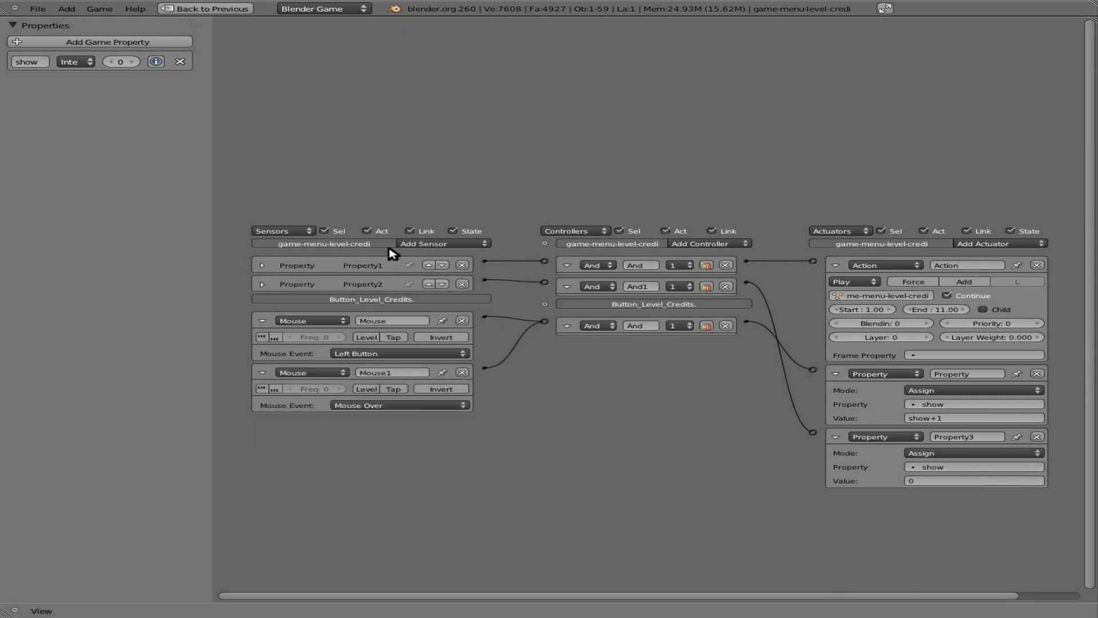
Rename the two Property actuators show+1 and show=0 after what they assign, and collapse both
{"action": "left_click", "coordinate": [981, 438]}
{"action": "type", "text": "show=0"}
{"action": "left_click", "coordinate": [968, 375]}
{"action": "key", "text": "Return"}
{"action": "left_click", "coordinate": [836, 376]}
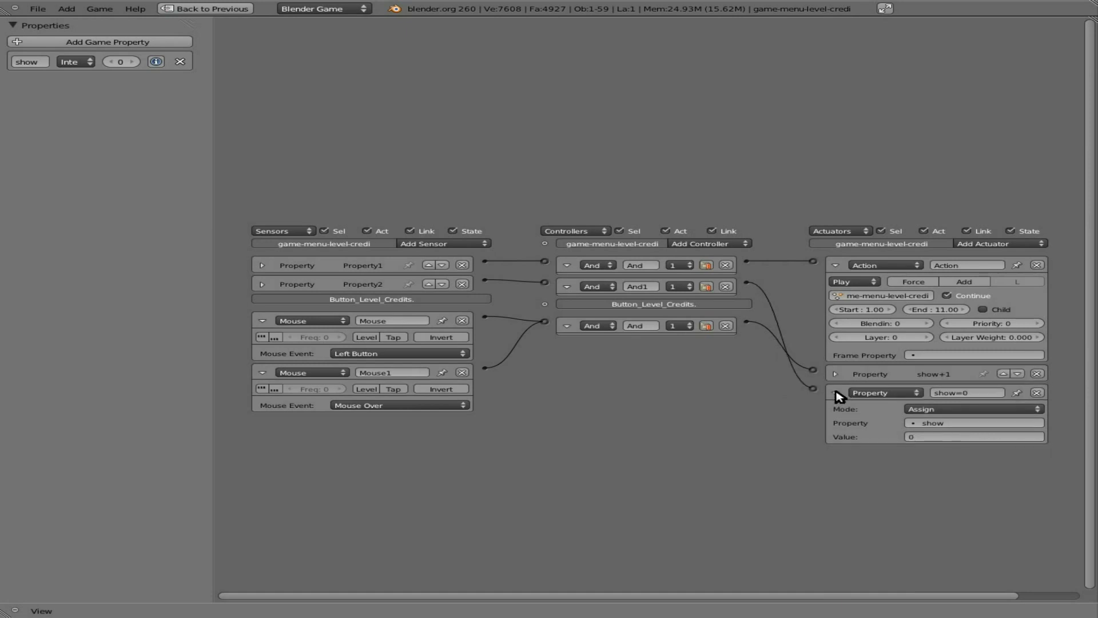
{"action": "left_click", "coordinate": [835, 392]}
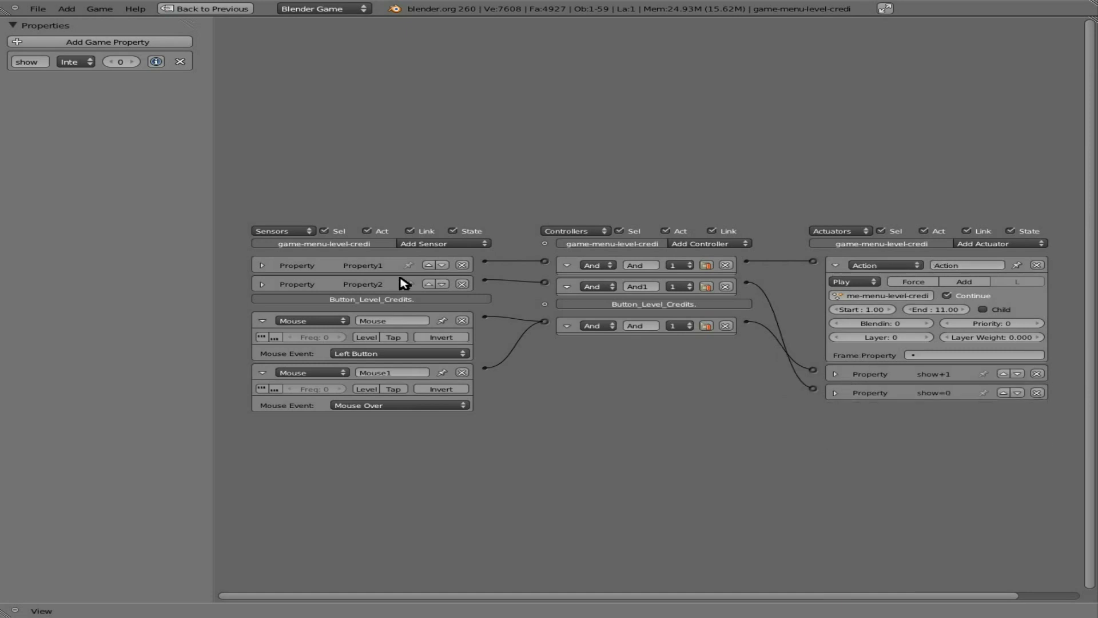
Add a second Action actuator to the credits plane with start frame 11 and end frame 1
{"action": "left_click", "coordinate": [987, 247]}
{"action": "left_click", "coordinate": [999, 260]}
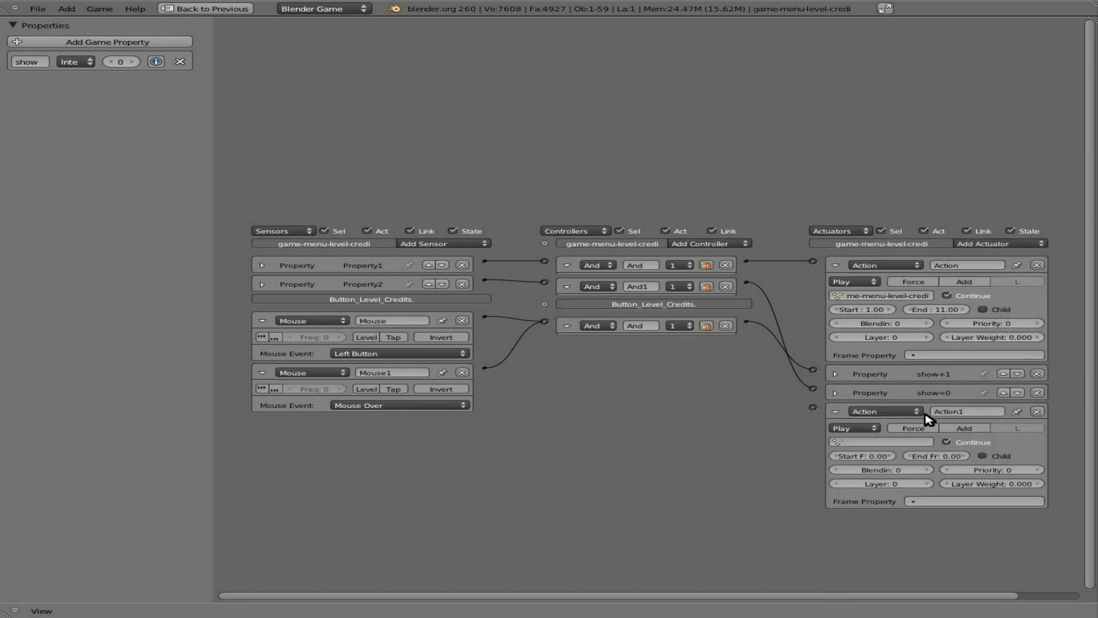
{"action": "left_click", "coordinate": [890, 456]}
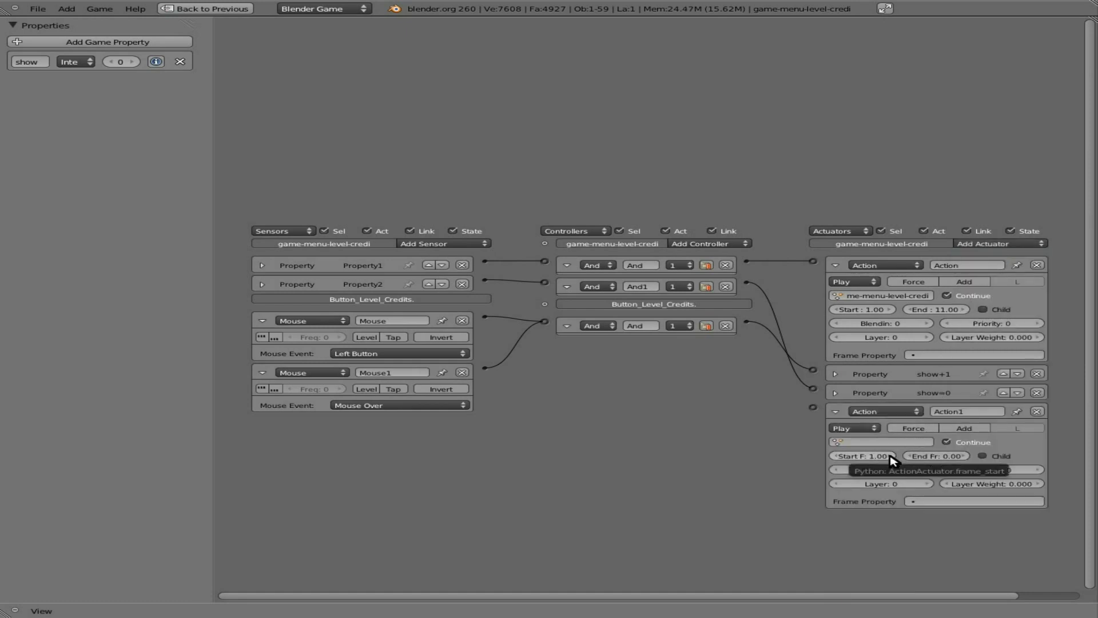
{"action": "left_click", "coordinate": [864, 456]}
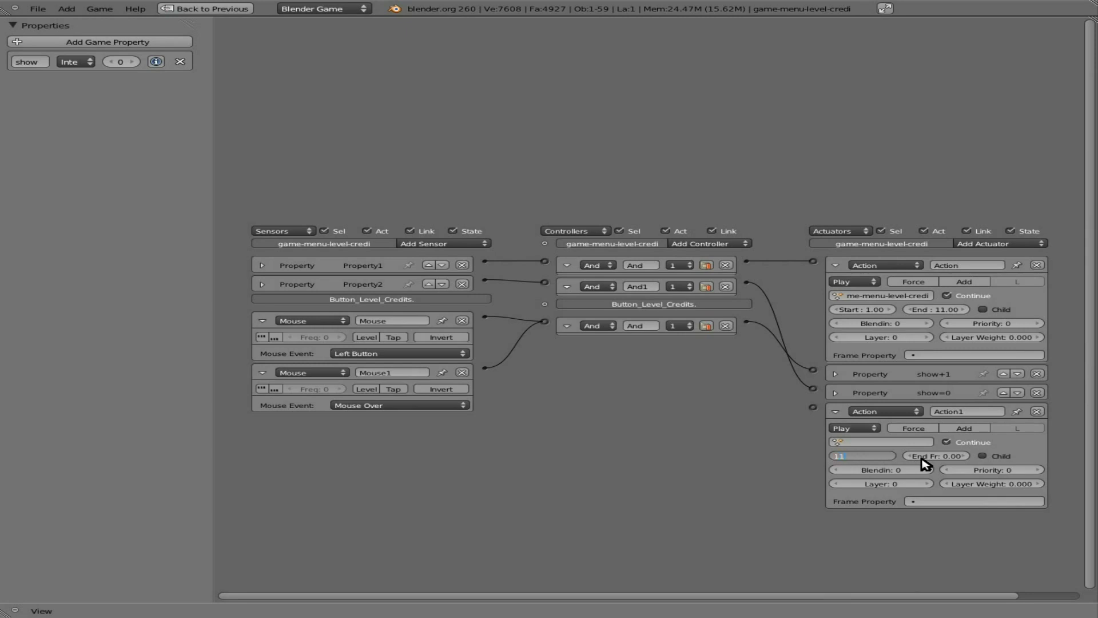
{"action": "type", "text": "11"}
{"action": "key", "text": "Return"}
{"action": "left_click", "coordinate": [949, 457]}
{"action": "type", "text": "1"}
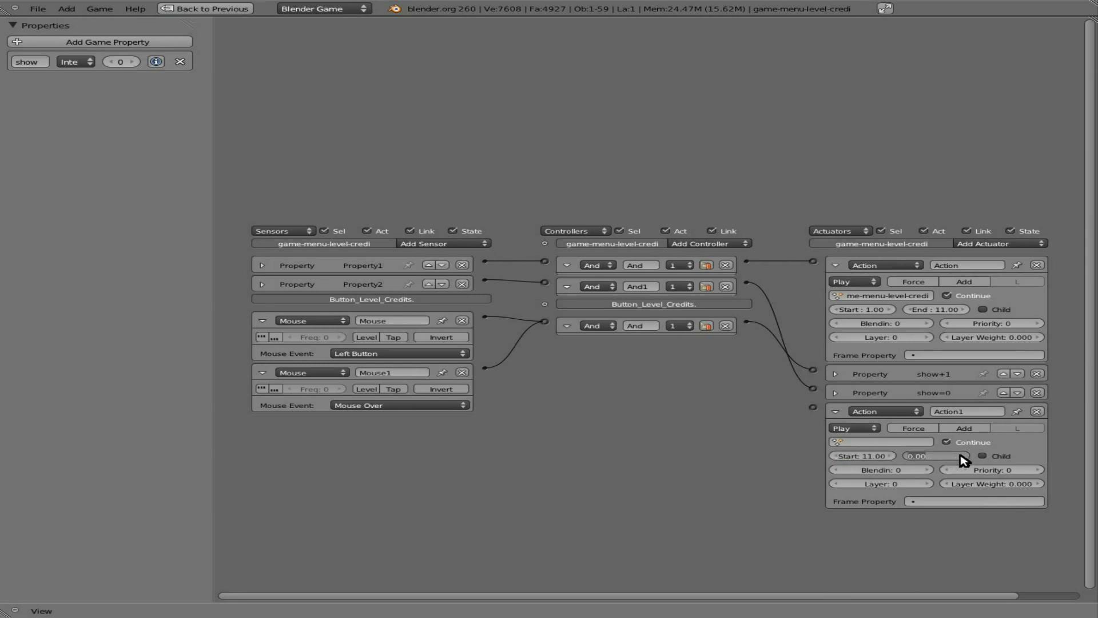
{"action": "key", "text": "Return"}
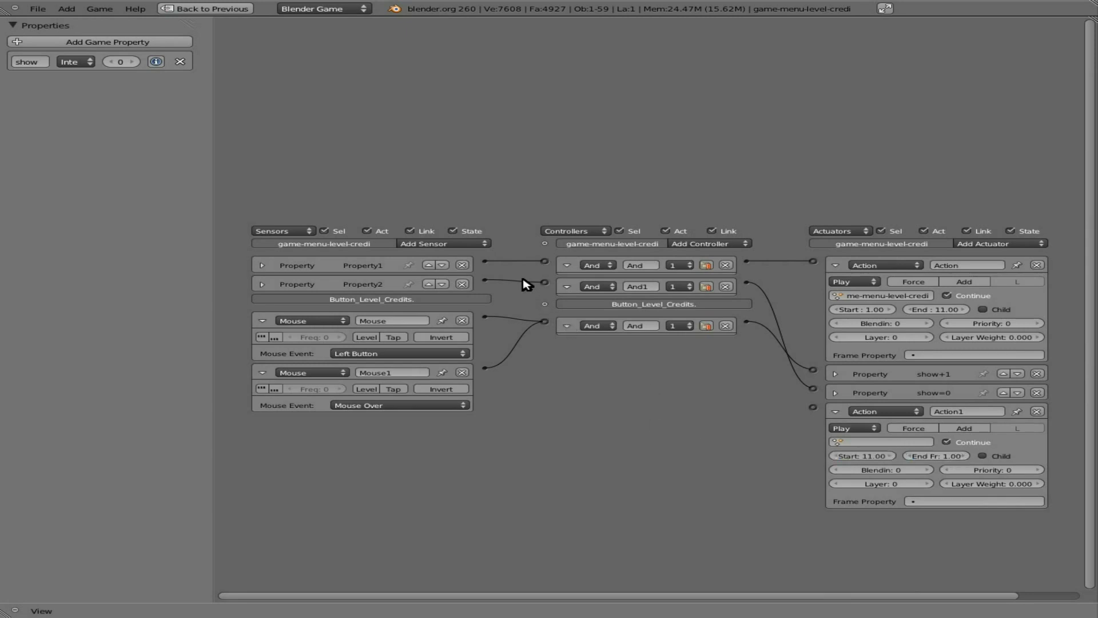
{"action": "left_click", "coordinate": [457, 245]}
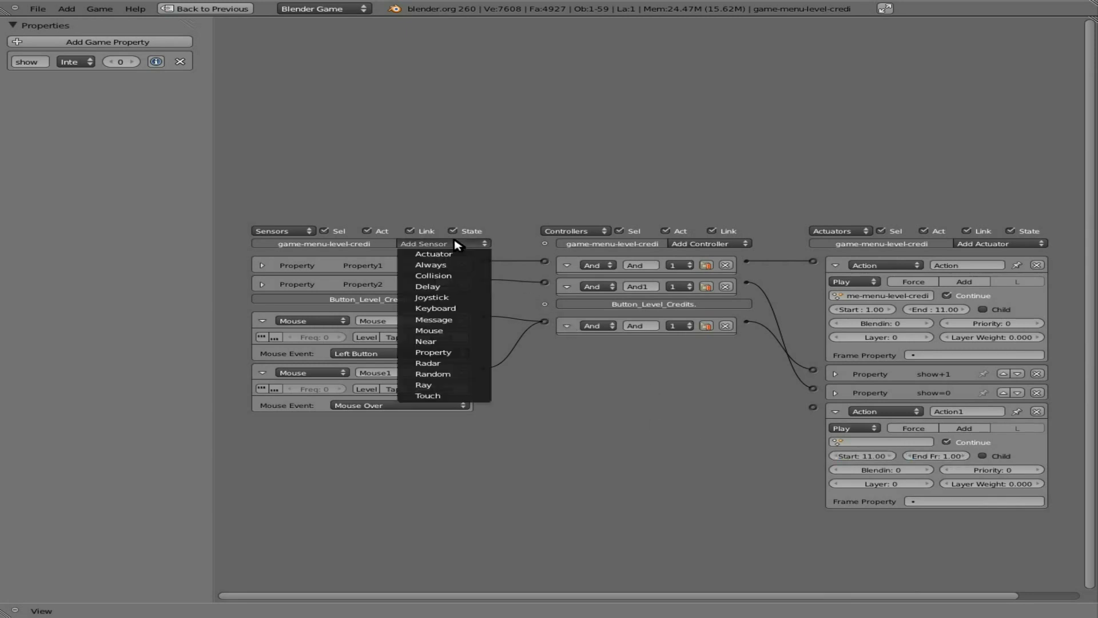
{"action": "left_click", "coordinate": [453, 351]}
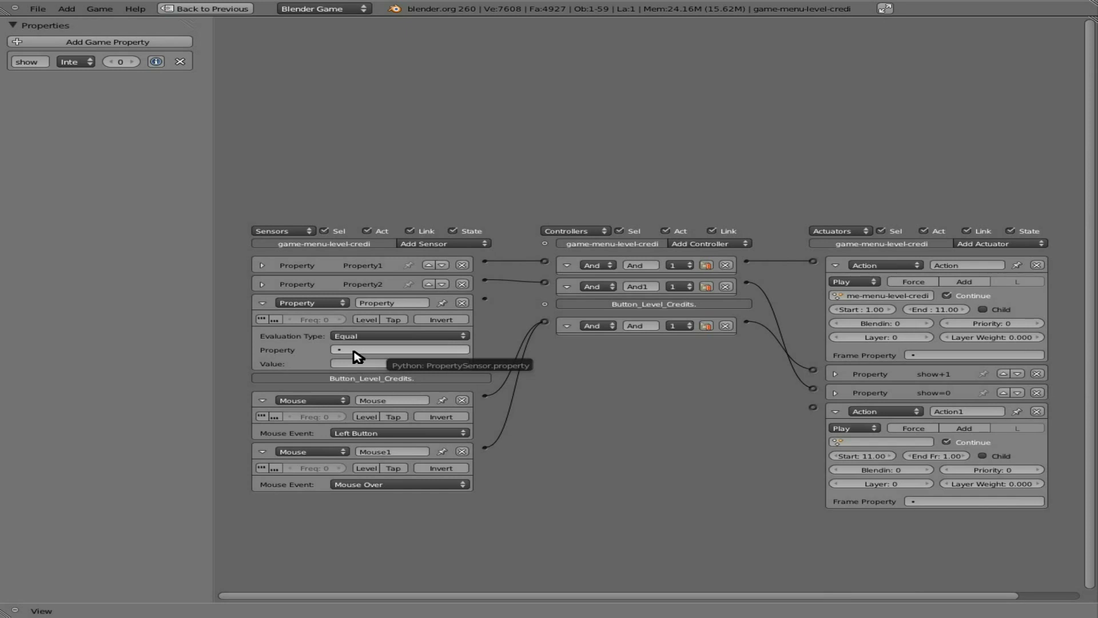
{"action": "left_click", "coordinate": [462, 303]}
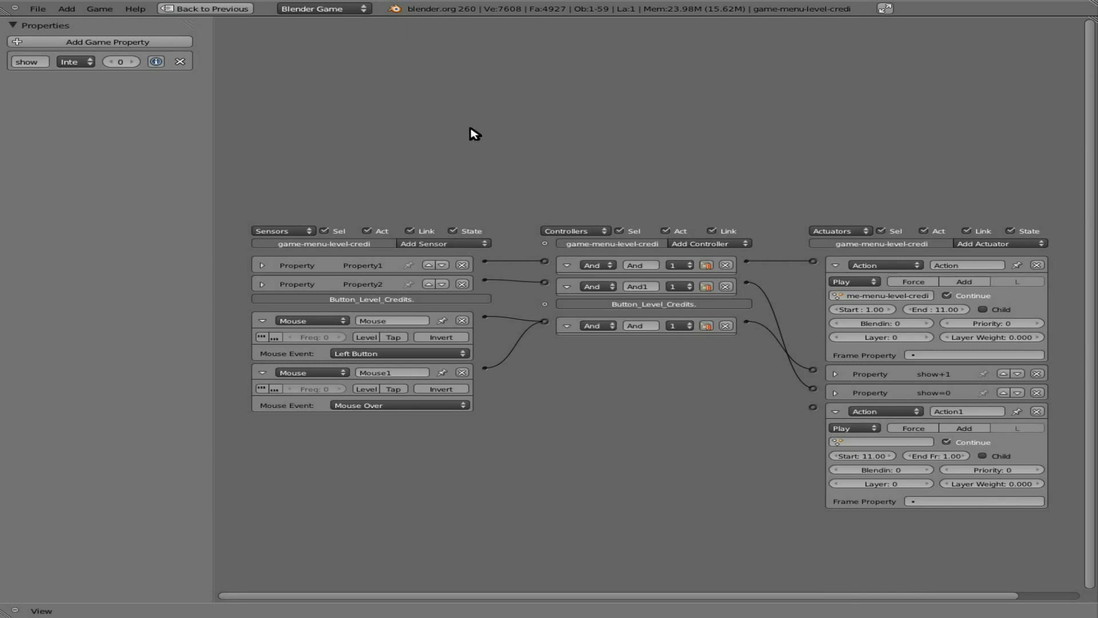
Add two Mouse sensors to the credits plane, one for Left Button and the other for Mouse Over
{"action": "key", "text": "ctrl+Up"}
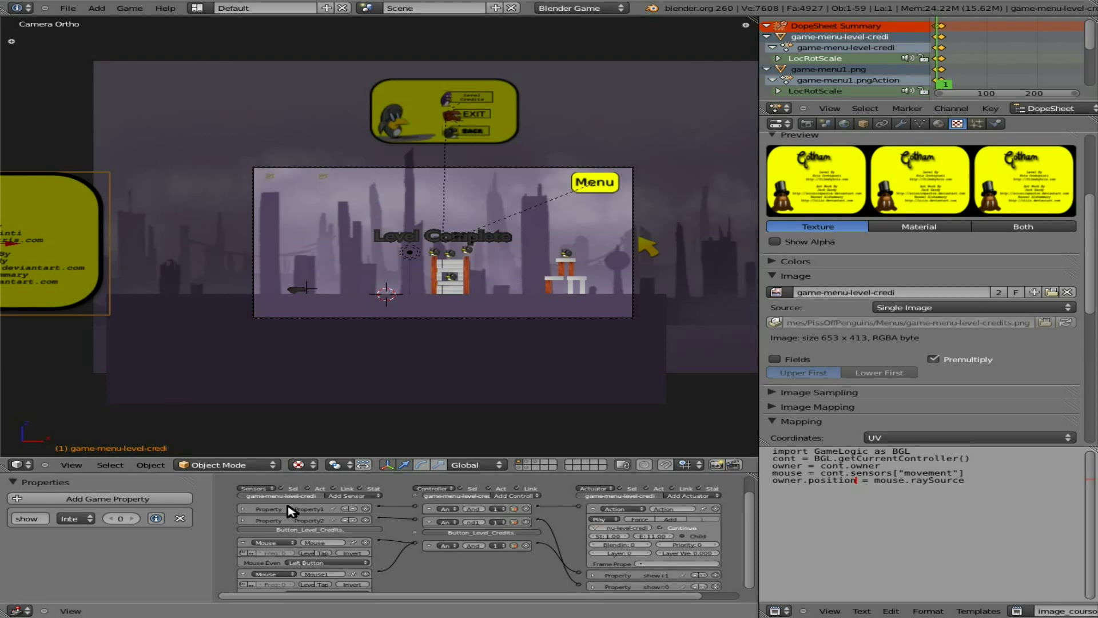
{"action": "left_click", "coordinate": [371, 496]}
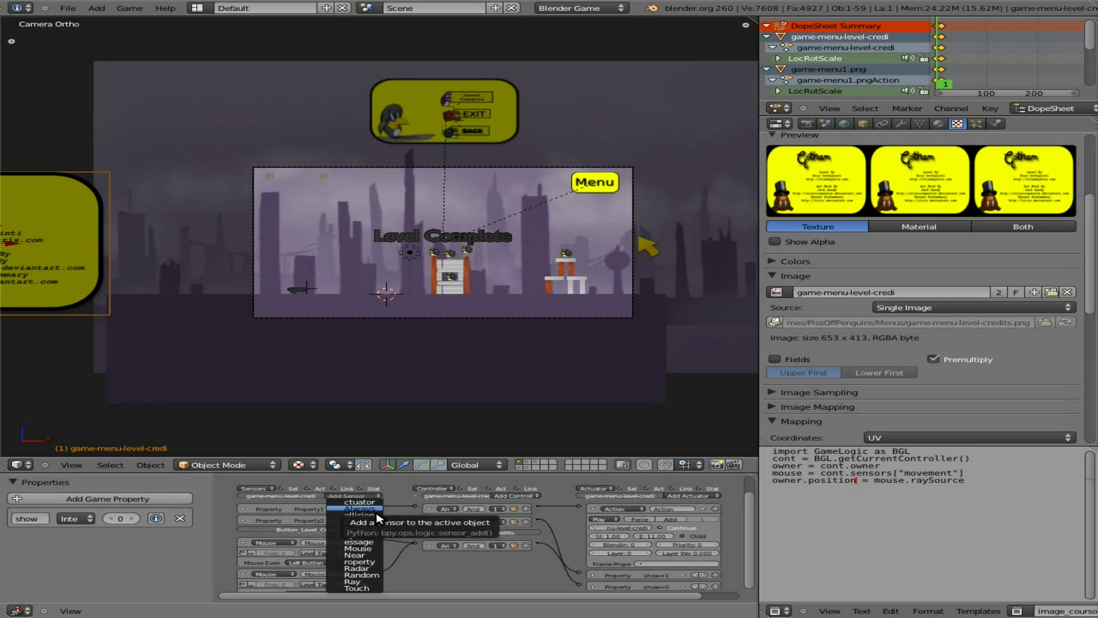
{"action": "left_click", "coordinate": [375, 547]}
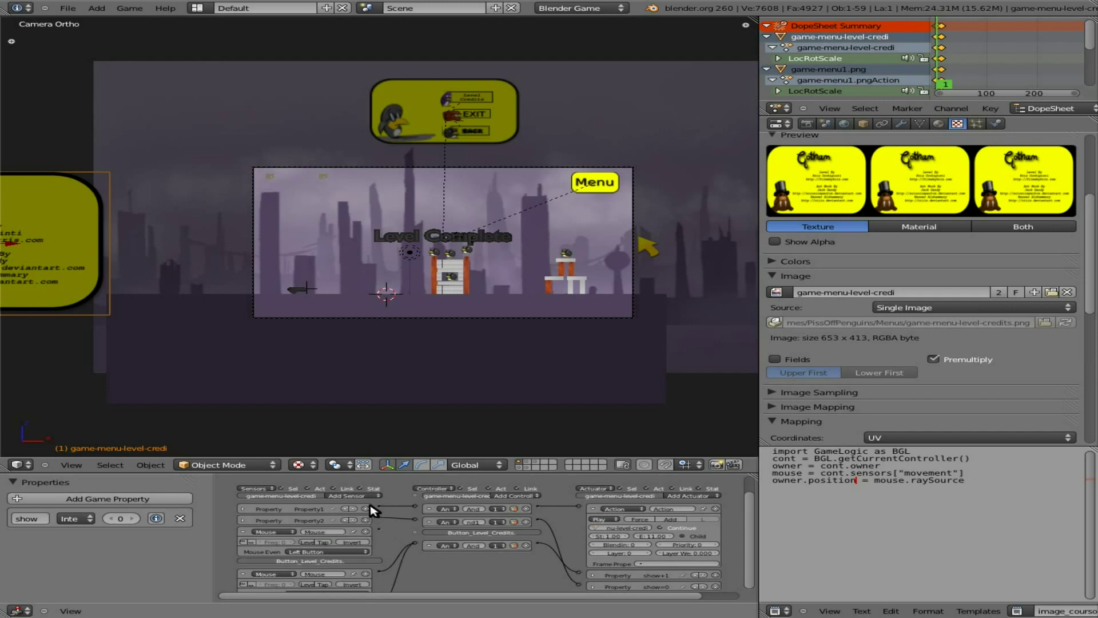
{"action": "left_click", "coordinate": [369, 496]}
{"action": "left_click", "coordinate": [373, 551]}
{"action": "key", "text": "ctrl+Up"}
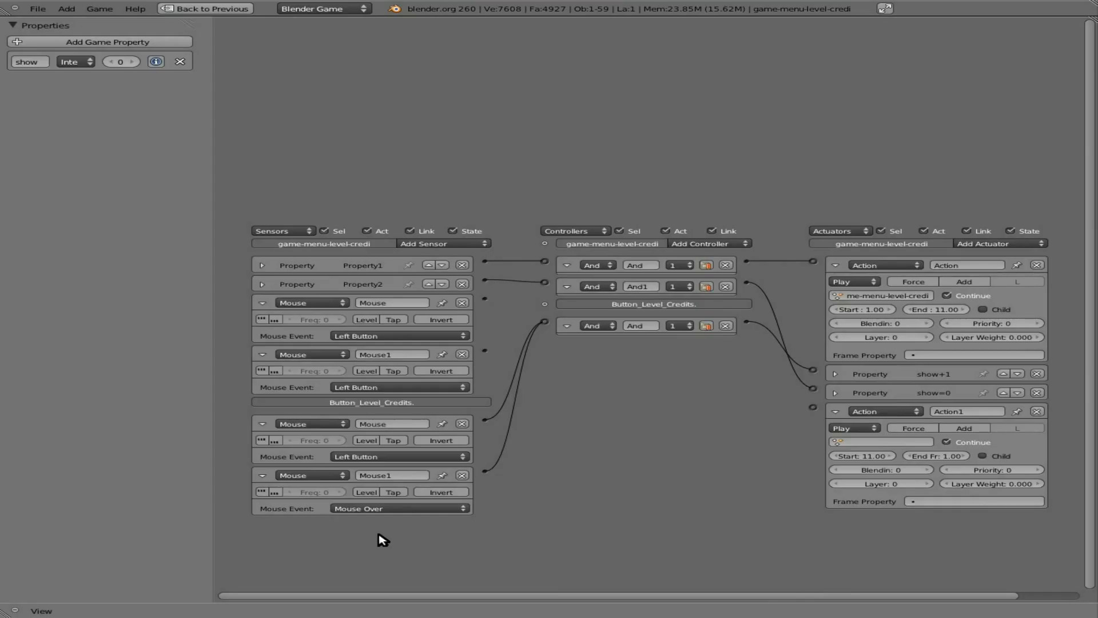
{"action": "left_click", "coordinate": [358, 387]}
{"action": "left_click", "coordinate": [384, 313]}
Add a third And controller to the credits plane, linking both new Mouse sensors through it to the second Action and show=0 actuators
{"action": "left_click", "coordinate": [719, 245]}
{"action": "left_click", "coordinate": [710, 250]}
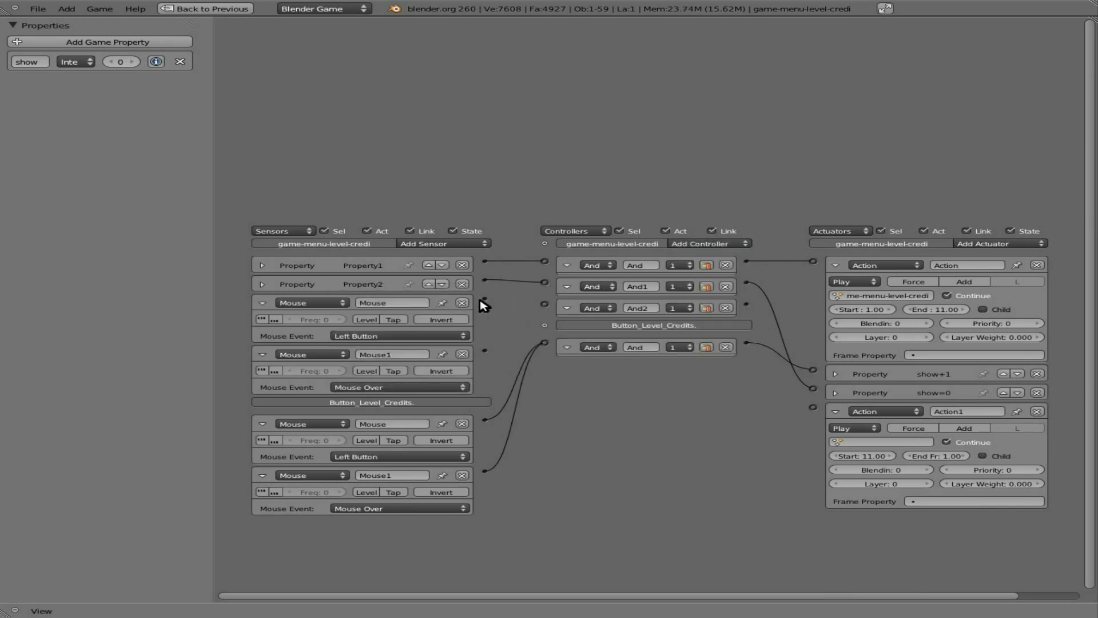
{"action": "left_click_drag", "start_coordinate": [492, 298], "coordinate": [545, 304]}
{"action": "left_click_drag", "start_coordinate": [485, 349], "coordinate": [545, 304]}
{"action": "left_click_drag", "start_coordinate": [749, 303], "coordinate": [813, 407]}
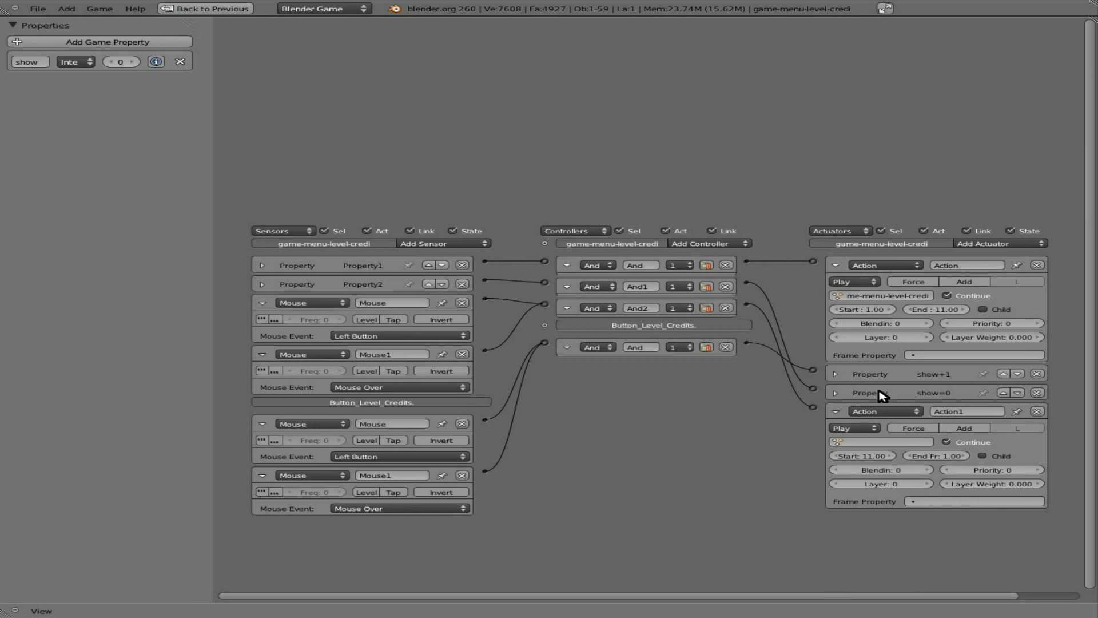
{"action": "left_click_drag", "start_coordinate": [751, 304], "coordinate": [815, 389]}
Test-run the game by opening the menu and its Level Credits panel, and stop it
{"action": "key", "text": "ctrl+Up"}
{"action": "scroll", "coordinate": [559, 304], "scroll_direction": "up", "scroll_amount": 4}
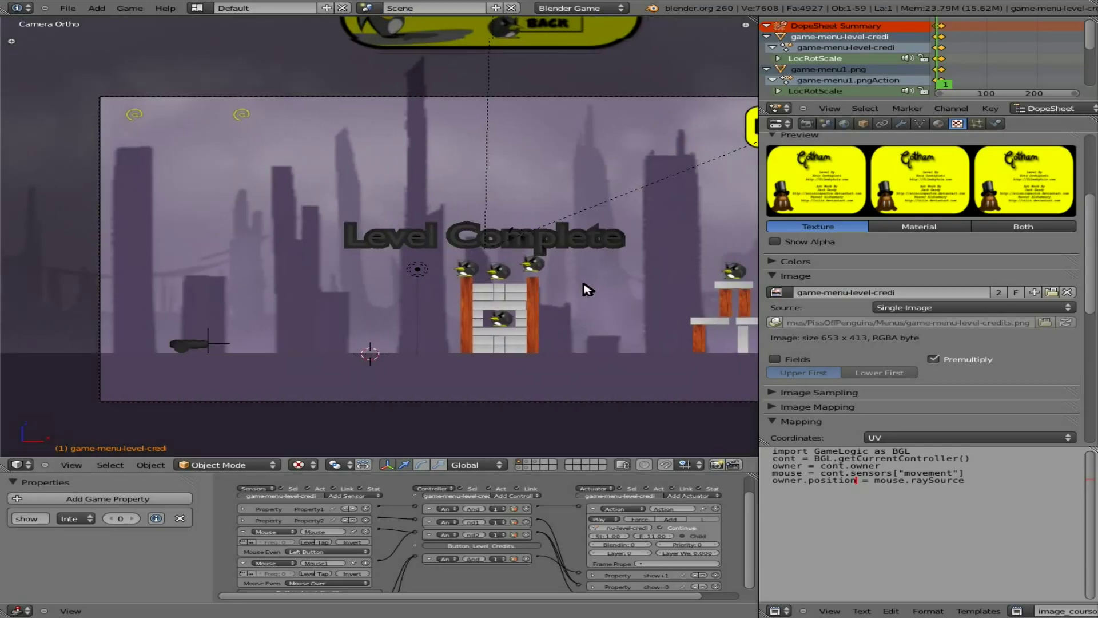
{"action": "scroll", "coordinate": [508, 288], "scroll_direction": "down", "scroll_amount": 1}
{"action": "key", "text": "p"}
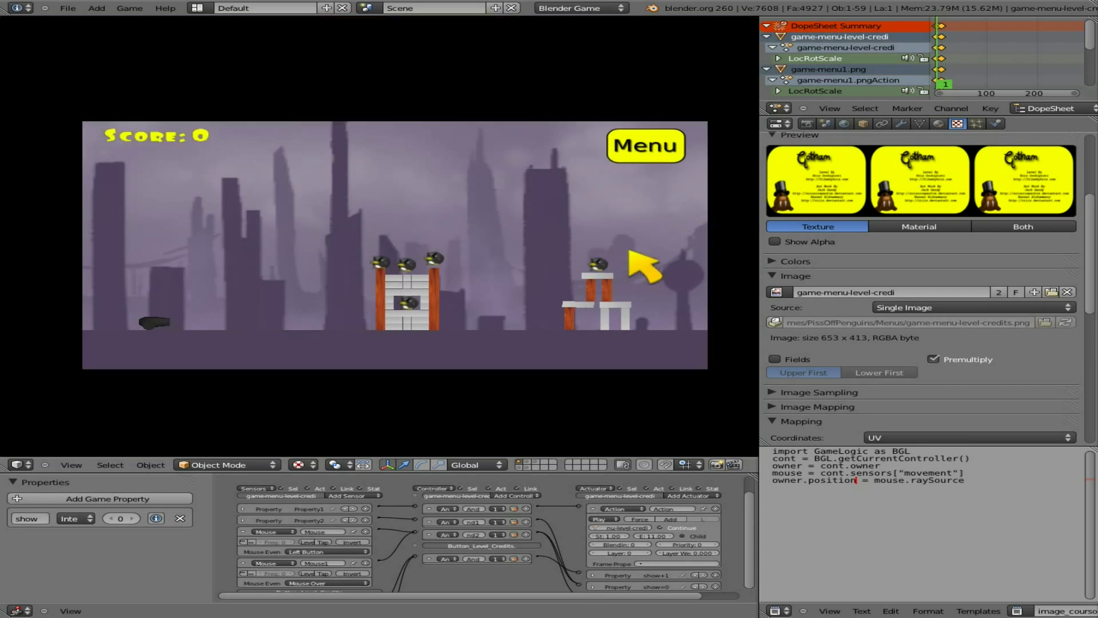
{"action": "left_click", "coordinate": [641, 148]}
{"action": "left_click", "coordinate": [518, 202]}
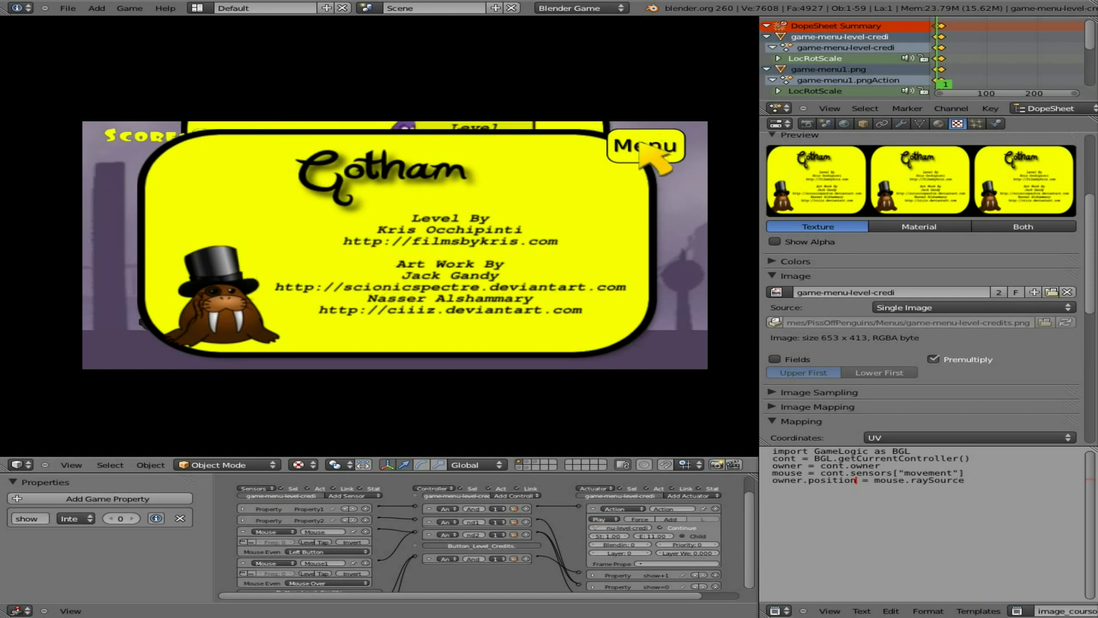
{"action": "key", "text": "Escape"}
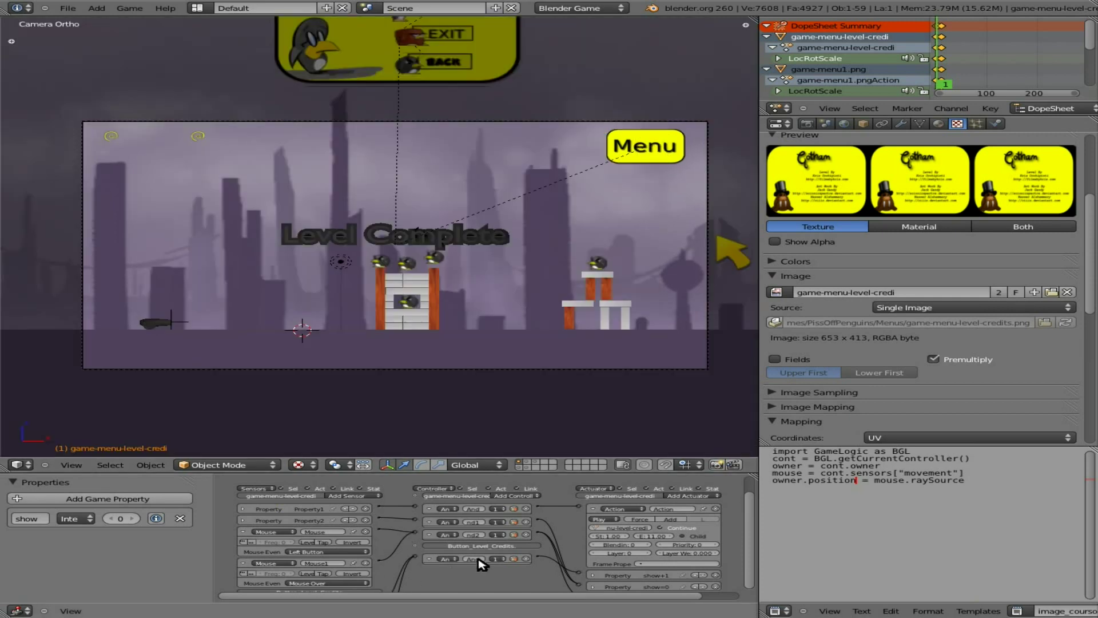
Assign the game-menu-level-credi action to the credits plane's second Action actuator, Action1
{"action": "key", "text": "ctrl+Up"}
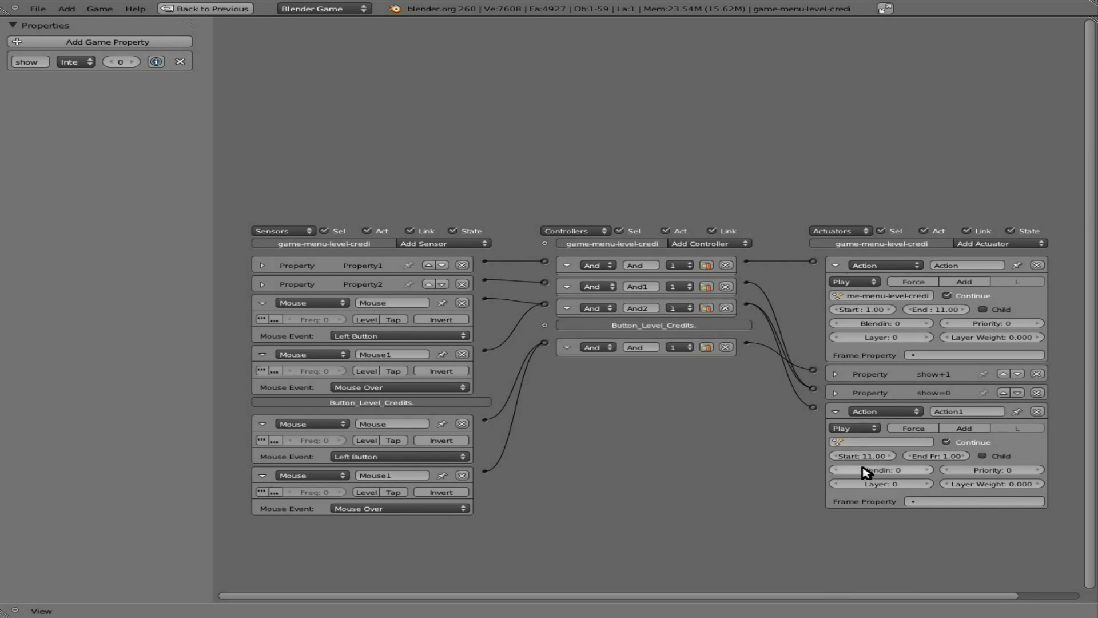
{"action": "left_click", "coordinate": [871, 443]}
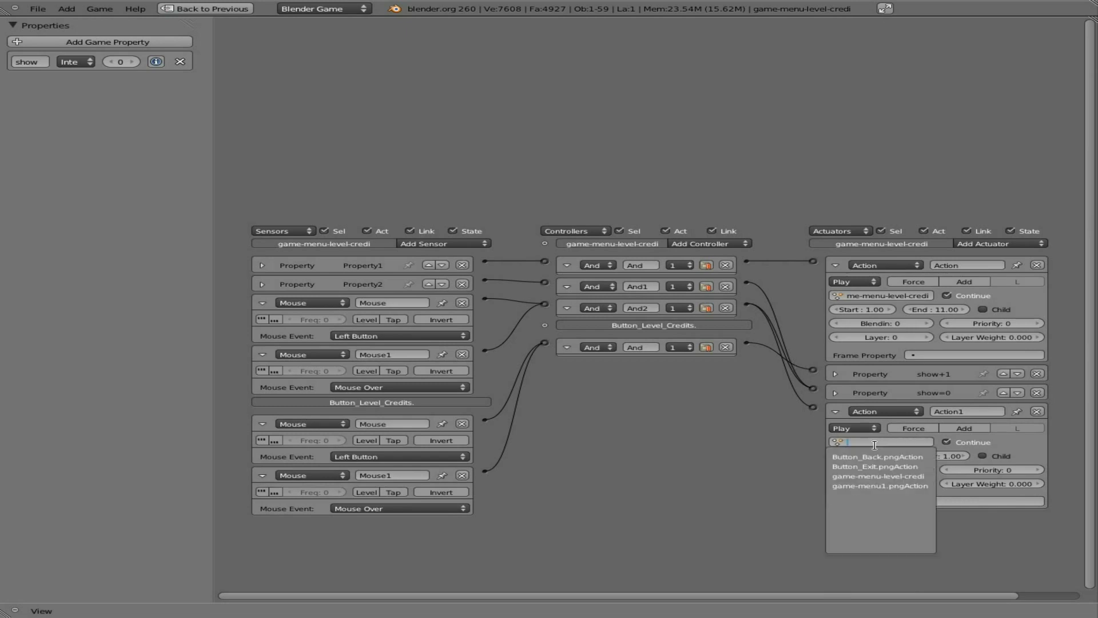
{"action": "left_click", "coordinate": [878, 476]}
{"action": "key", "text": "ctrl+Up"}
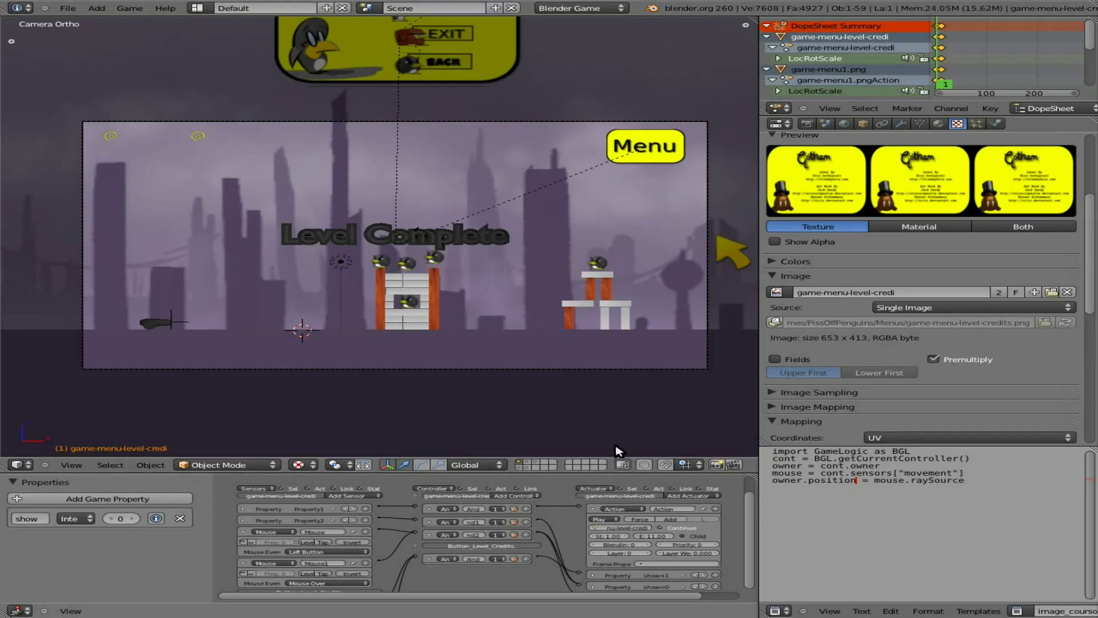
Run the game again and test sliding the Level Credits panel in from the menu and back out
{"action": "key", "text": "p"}
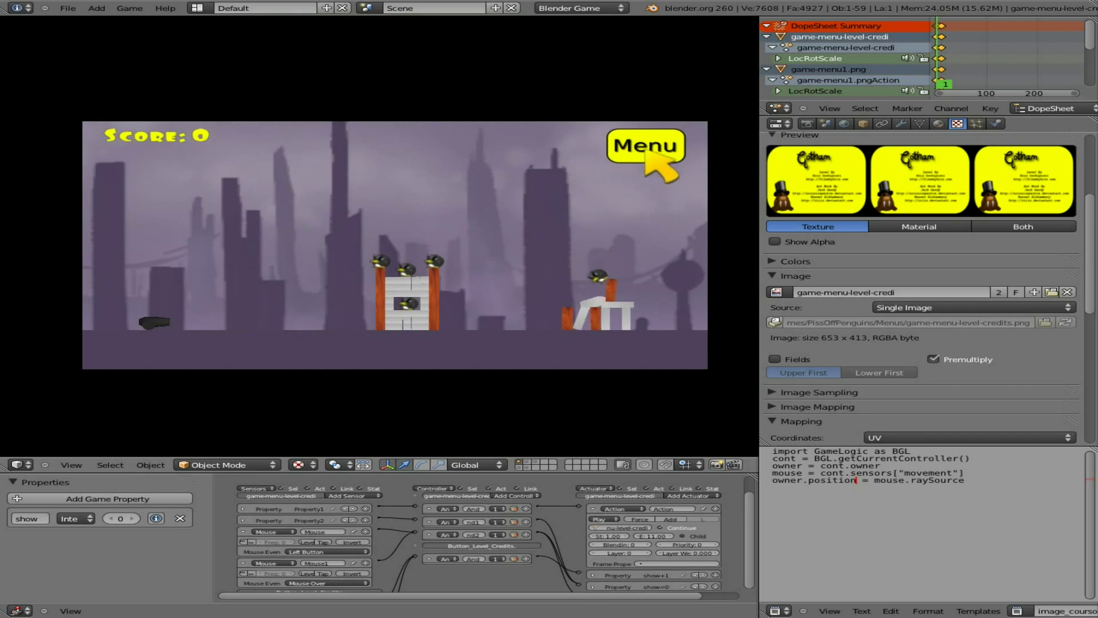
{"action": "left_click", "coordinate": [634, 147]}
{"action": "left_click", "coordinate": [492, 193]}
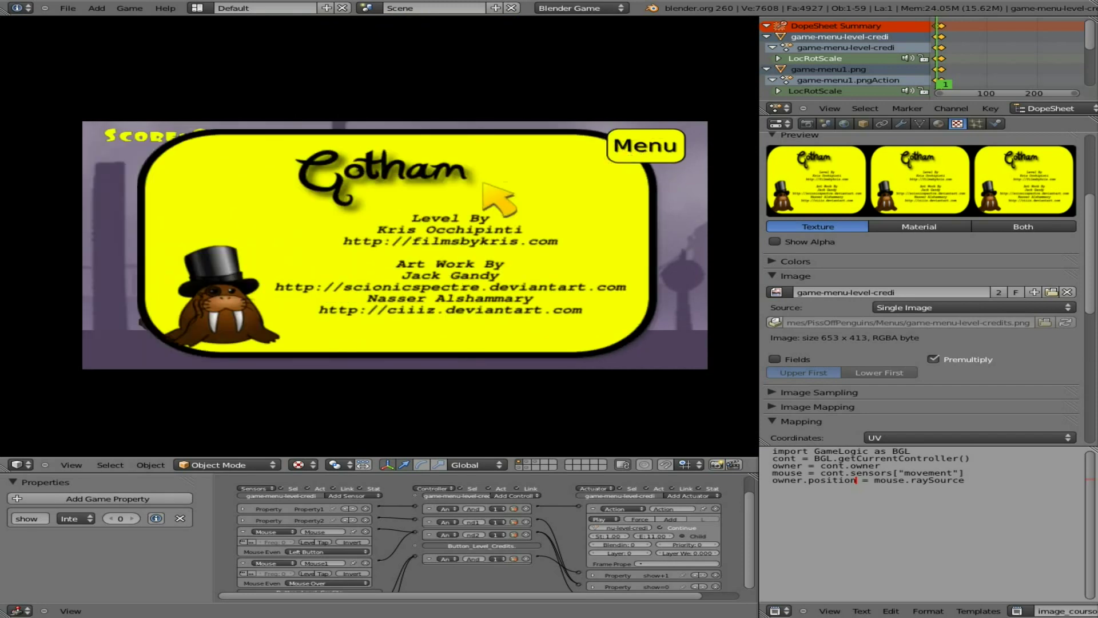
{"action": "left_click", "coordinate": [329, 188]}
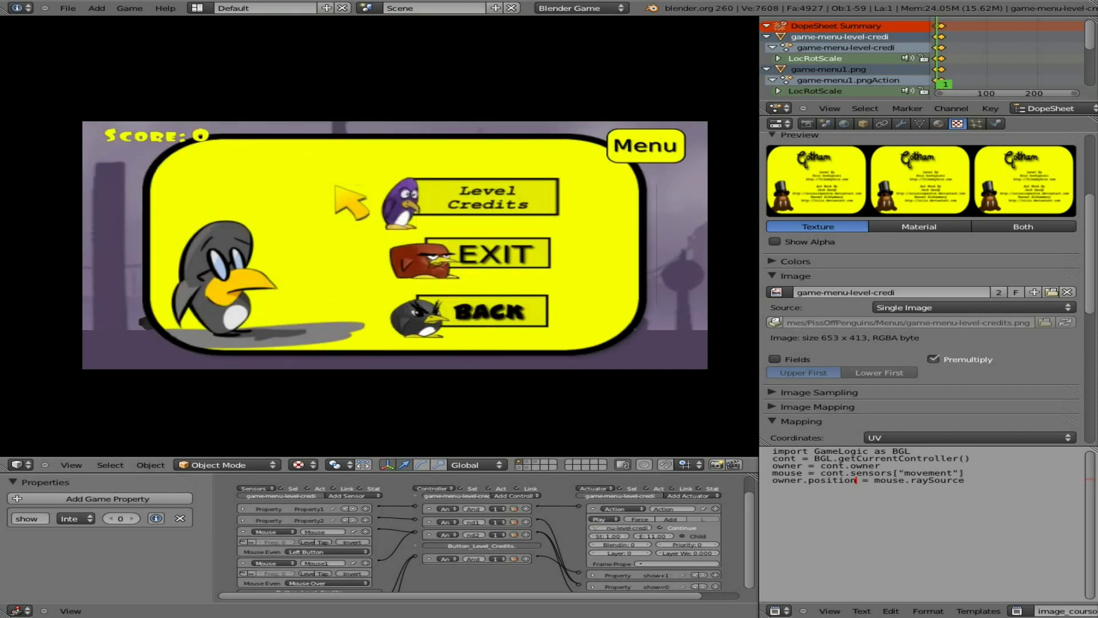
Open and dismiss the Level Credits panel several times in quick succession to test its toggling
{"action": "left_click", "coordinate": [502, 197]}
{"action": "left_click", "coordinate": [294, 209]}
{"action": "left_click", "coordinate": [431, 198]}
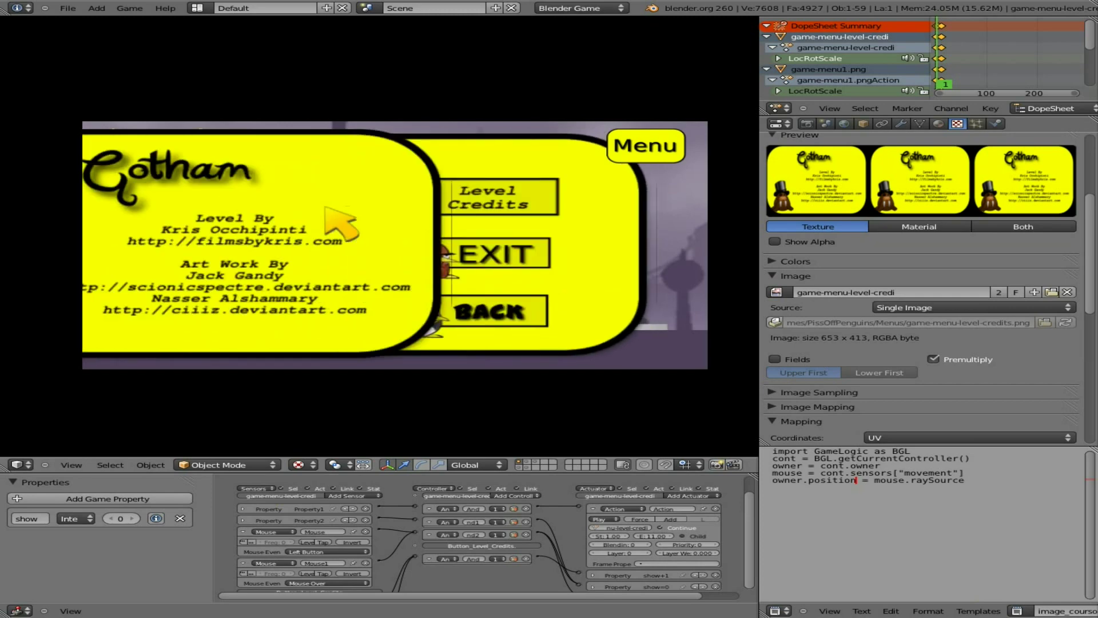
{"action": "left_click", "coordinate": [336, 212]}
{"action": "left_click", "coordinate": [540, 206]}
{"action": "left_click", "coordinate": [309, 209]}
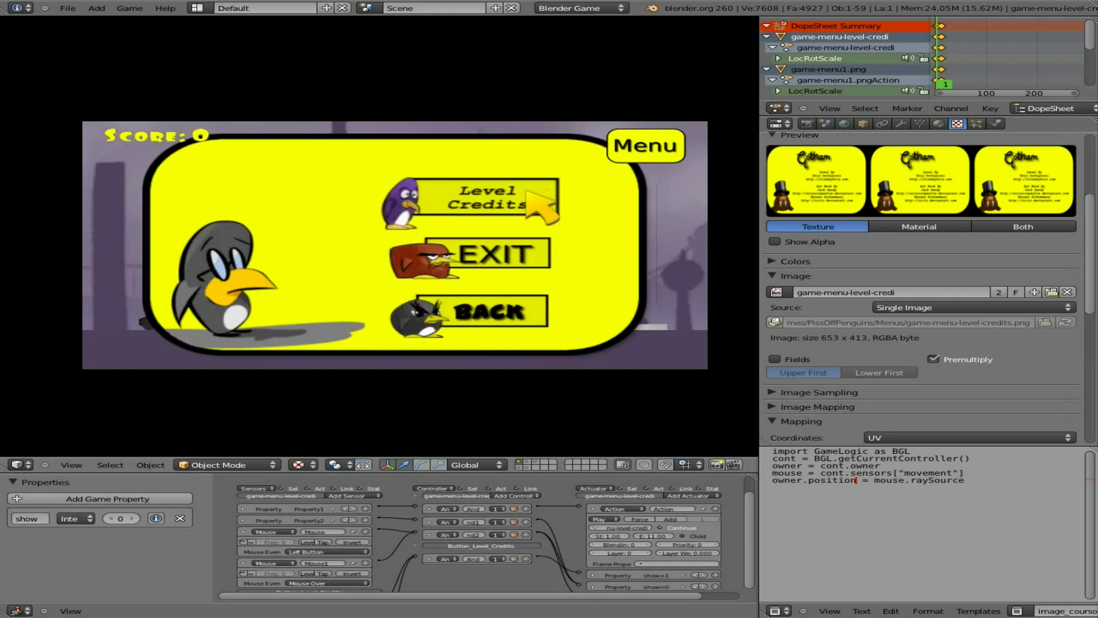
{"action": "left_click", "coordinate": [517, 193]}
{"action": "left_click", "coordinate": [295, 209]}
{"action": "left_click", "coordinate": [498, 201]}
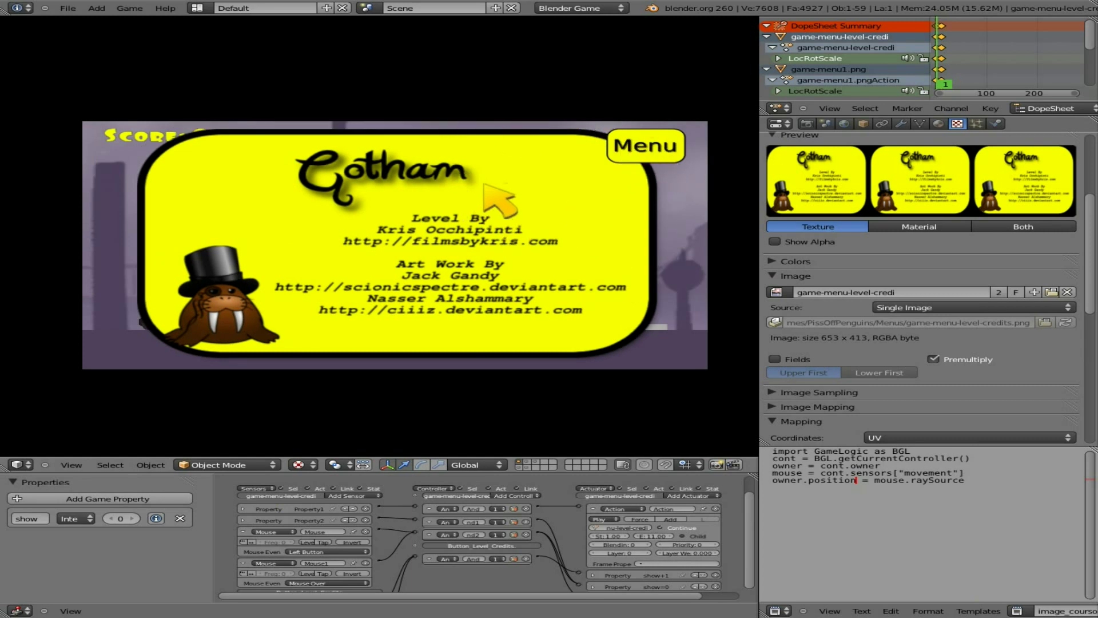
{"action": "left_click", "coordinate": [499, 197]}
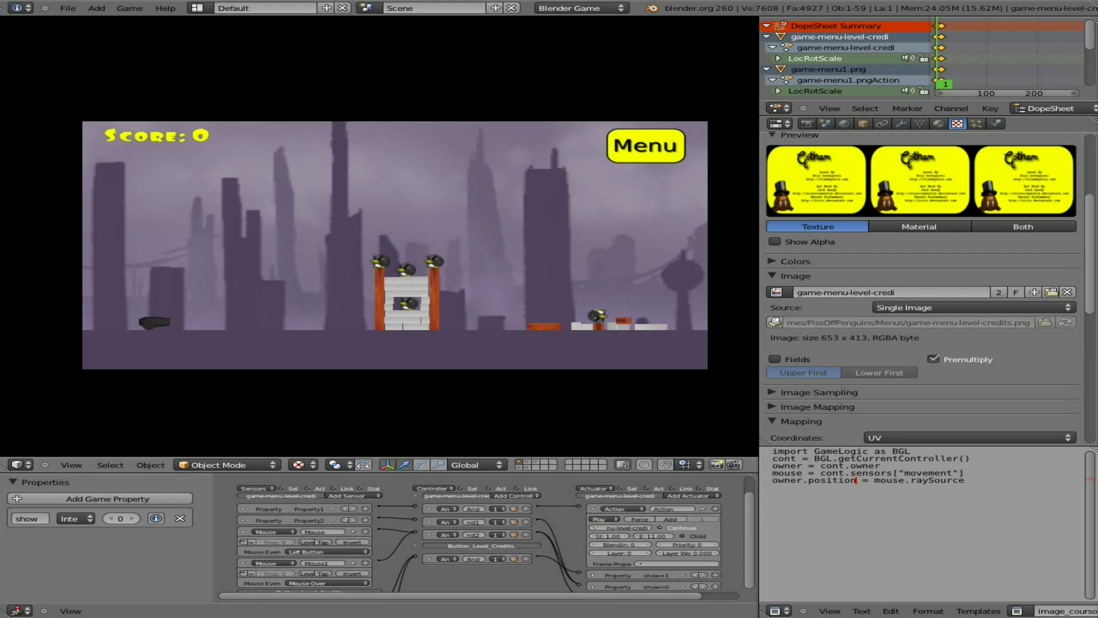
Reopen the menu and check showing and dismissing the credits before closing the menu with the game's Back button
{"action": "left_click", "coordinate": [635, 157]}
{"action": "left_click", "coordinate": [497, 172]}
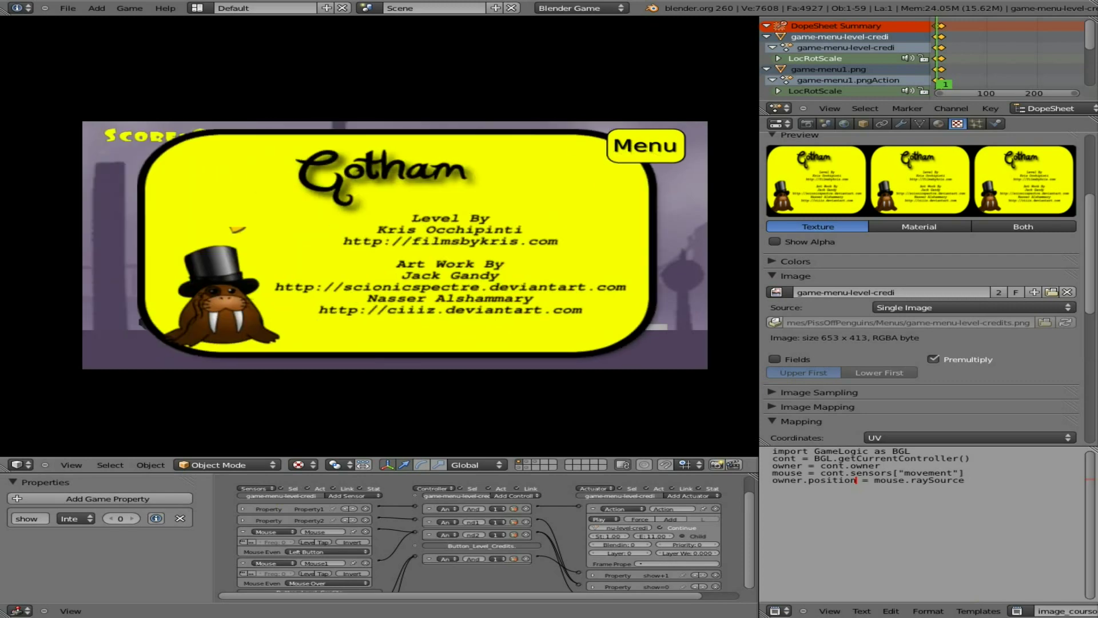
{"action": "left_click", "coordinate": [214, 200]}
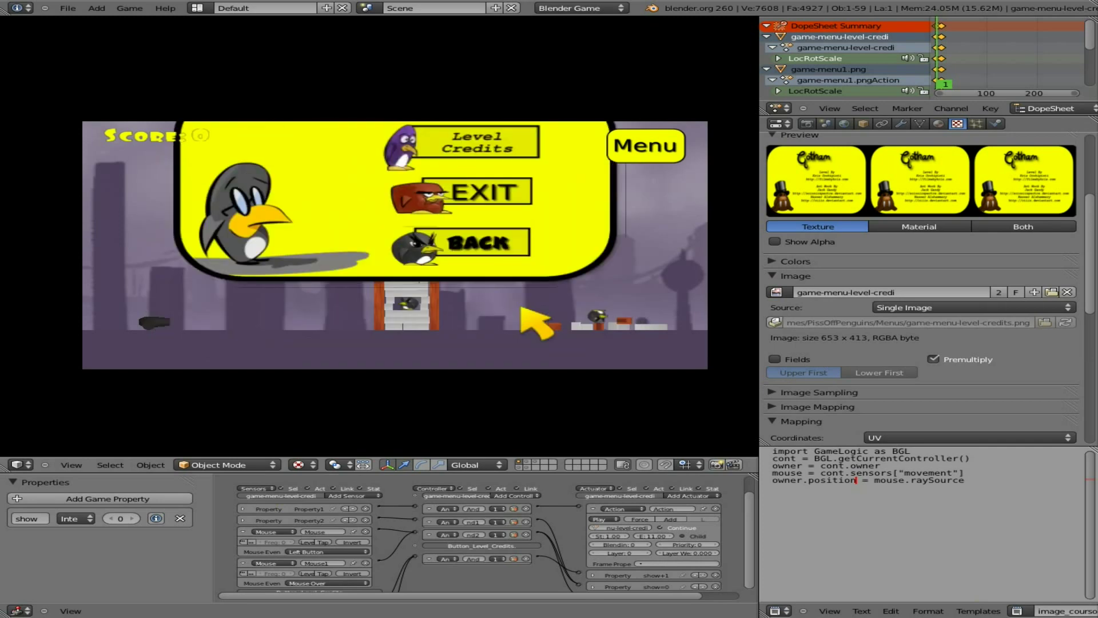
{"action": "left_click", "coordinate": [524, 303]}
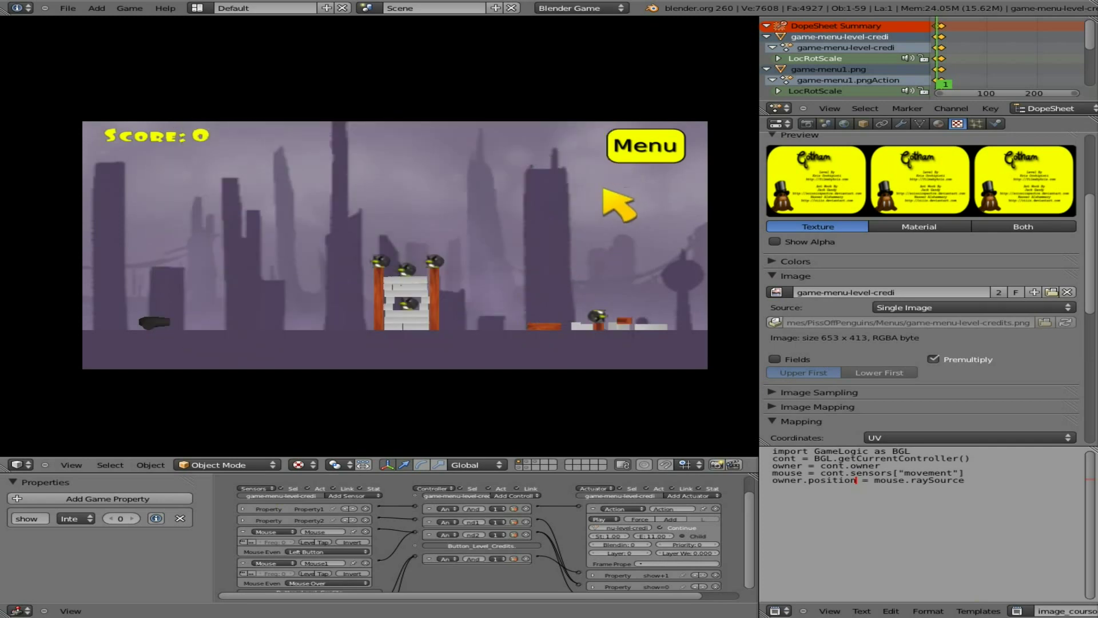
Test dismissing the credits and closing the menu with the game's Menu button, and reopen the Level Credits panel
{"action": "left_click", "coordinate": [643, 154]}
{"action": "left_click", "coordinate": [504, 197]}
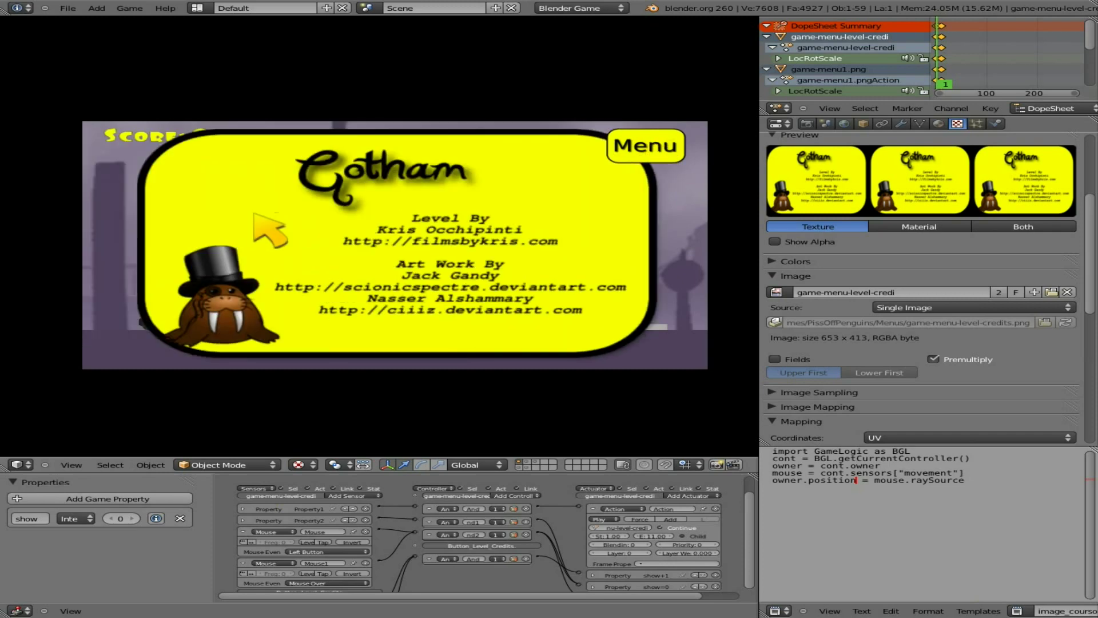
{"action": "left_click", "coordinate": [258, 216]}
{"action": "left_click", "coordinate": [625, 148]}
{"action": "left_click", "coordinate": [648, 152]}
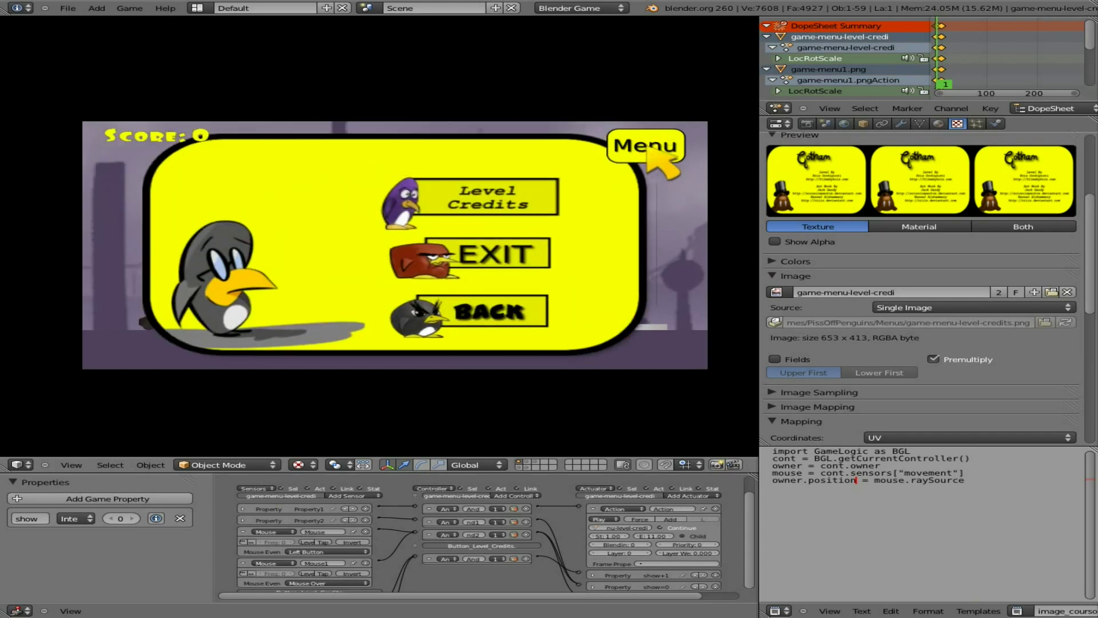
{"action": "left_click", "coordinate": [649, 153]}
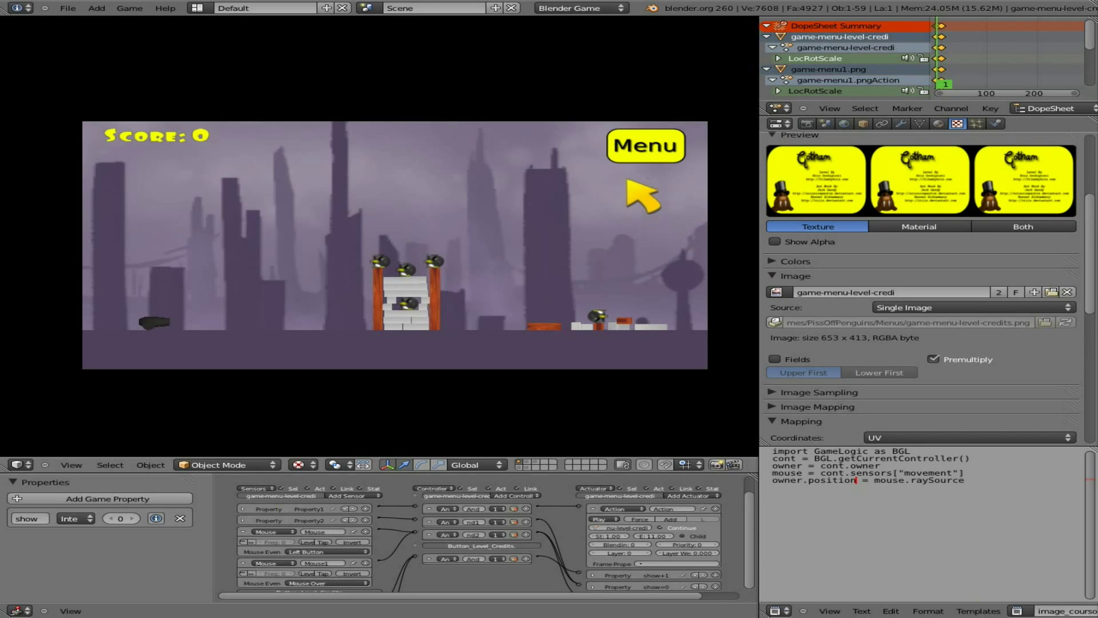
{"action": "left_click", "coordinate": [643, 151]}
{"action": "left_click", "coordinate": [474, 197]}
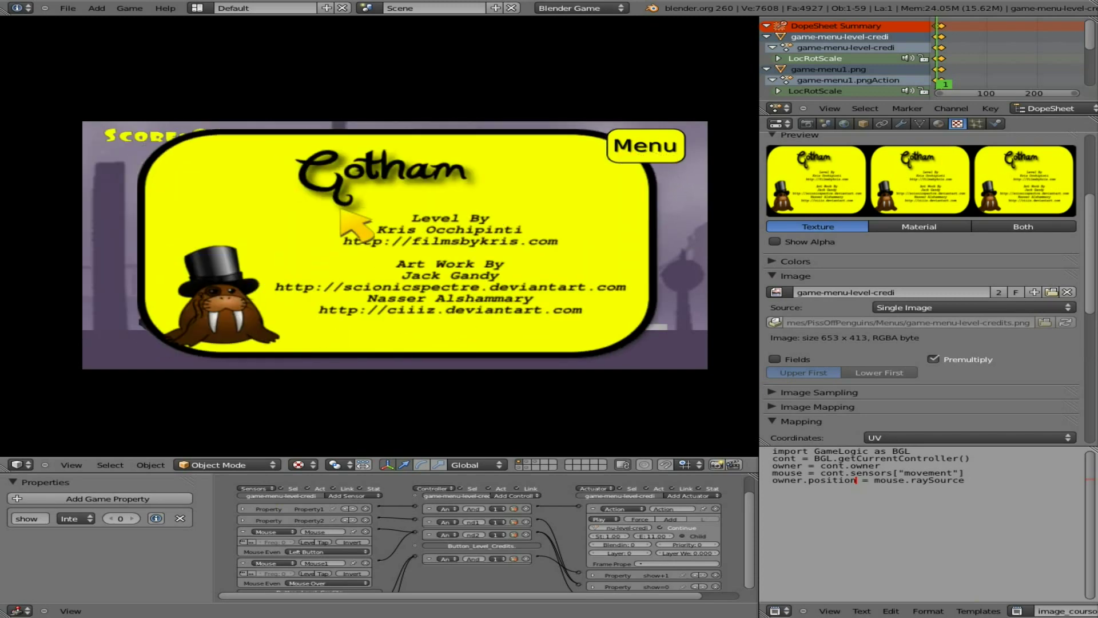